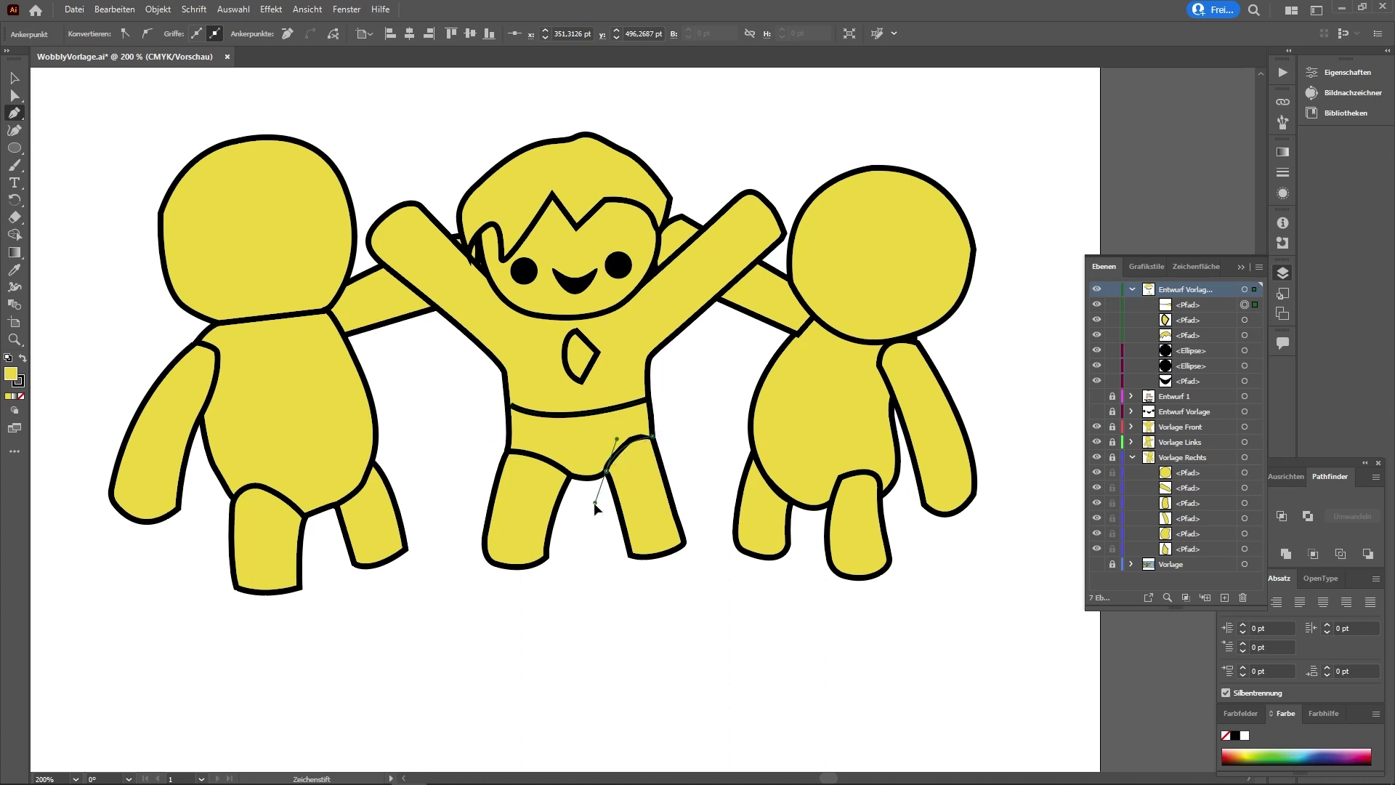
Step: Complete the closed briefs outline on the central figure along the left leg opening and up to the waistline
left_click_drag(534, 454, 469, 420)
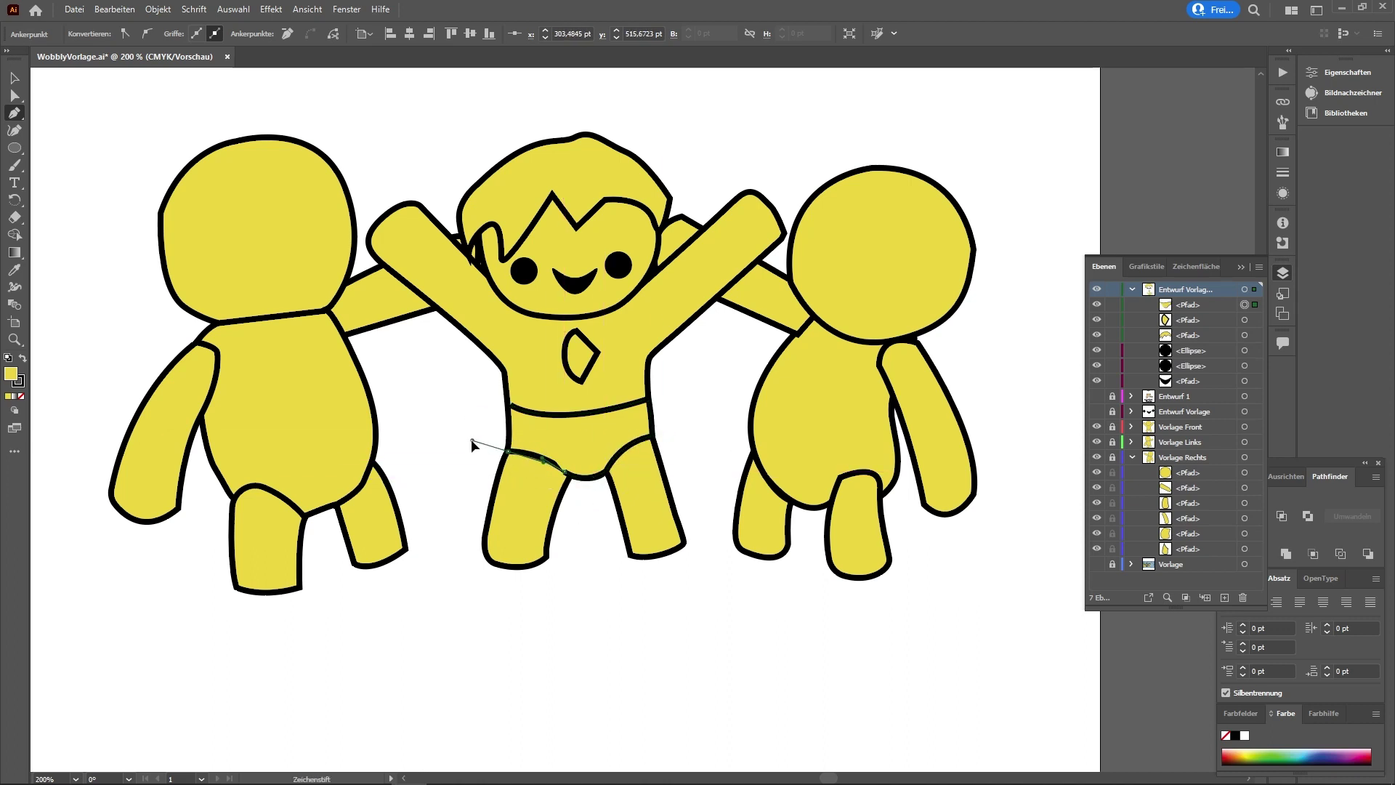
left_click(510, 411)
key("a")
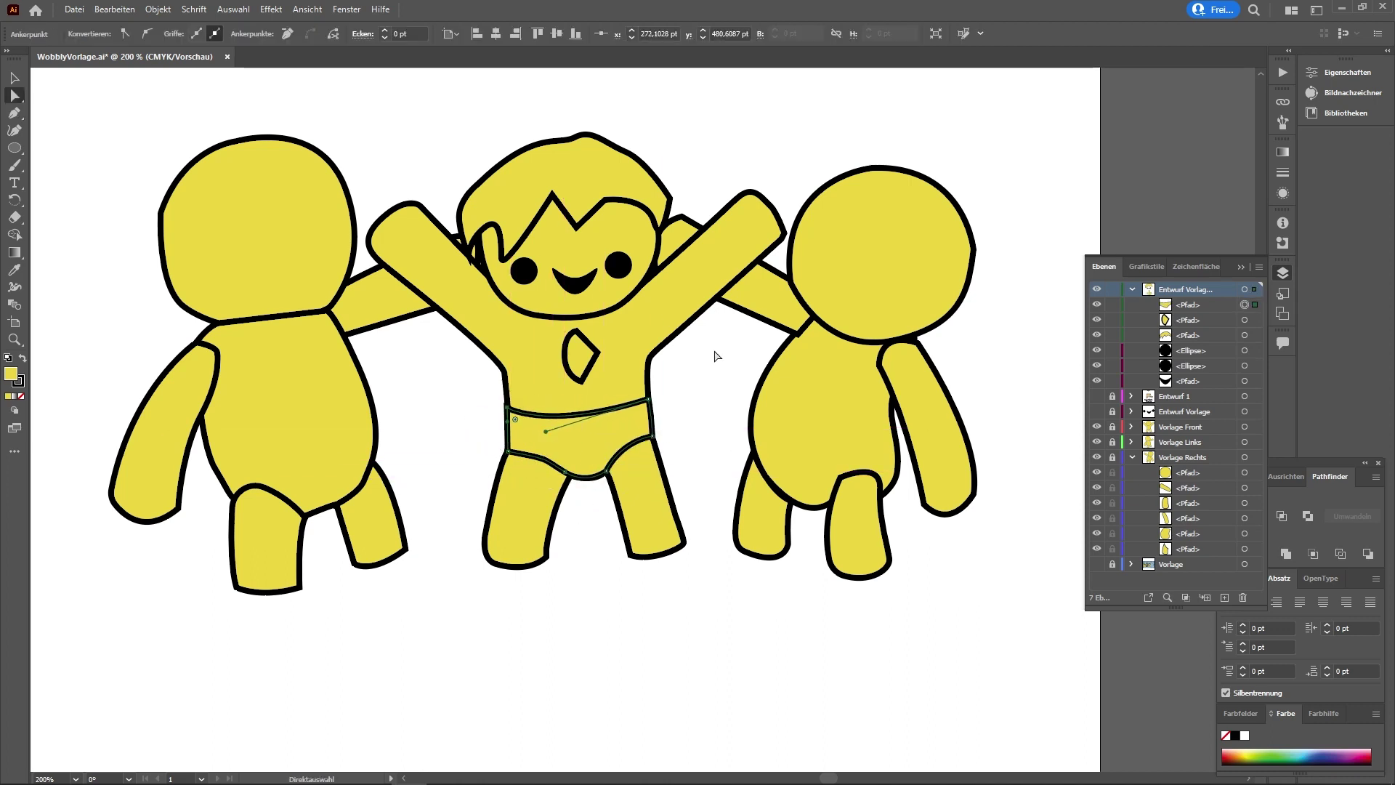
left_click(695, 434)
Step: Outline a long-sleeved shirt with the Pen tool over the central figure's torso and raised arms, undoing misplaced points
scroll(729, 425, "up", 3)
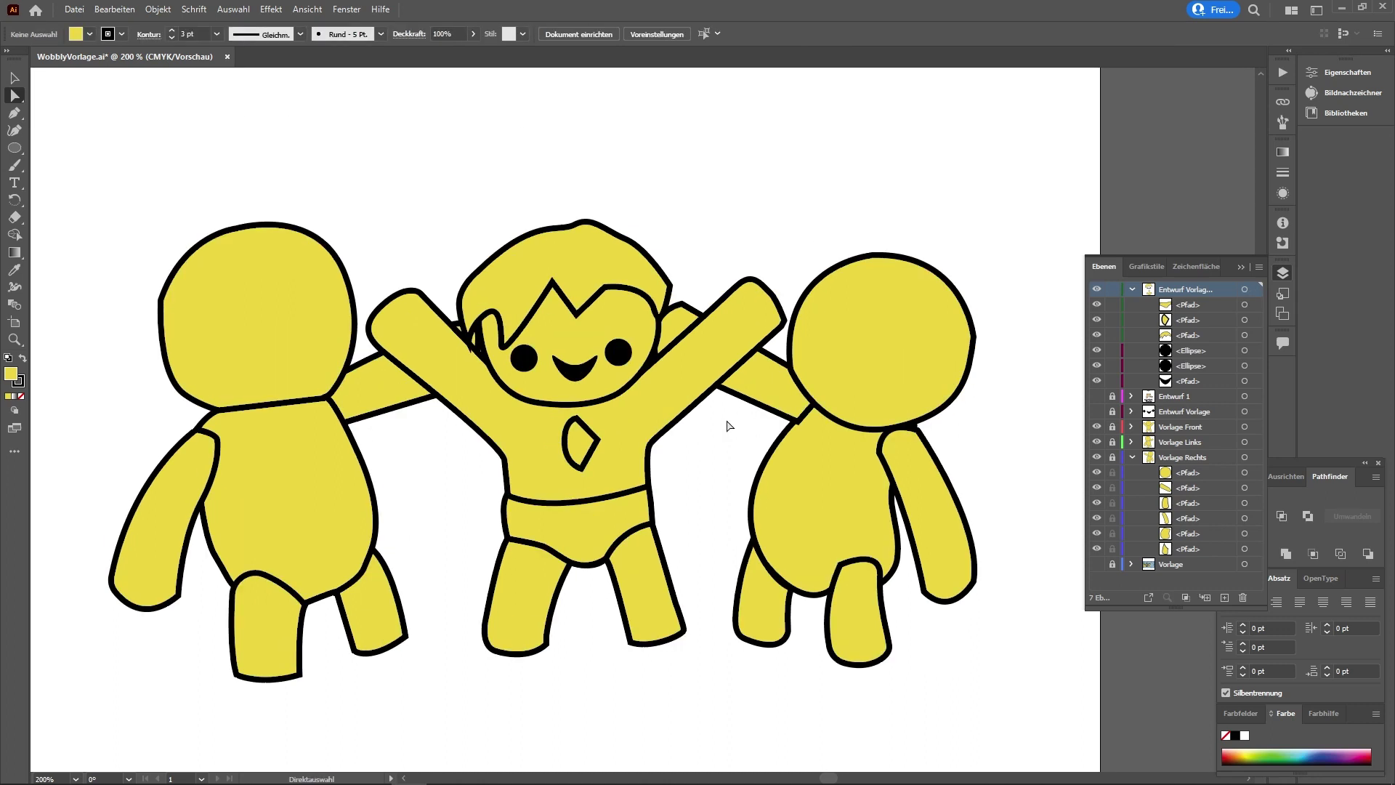
left_click(647, 485)
left_click(649, 444)
left_click(728, 373)
left_click(683, 335)
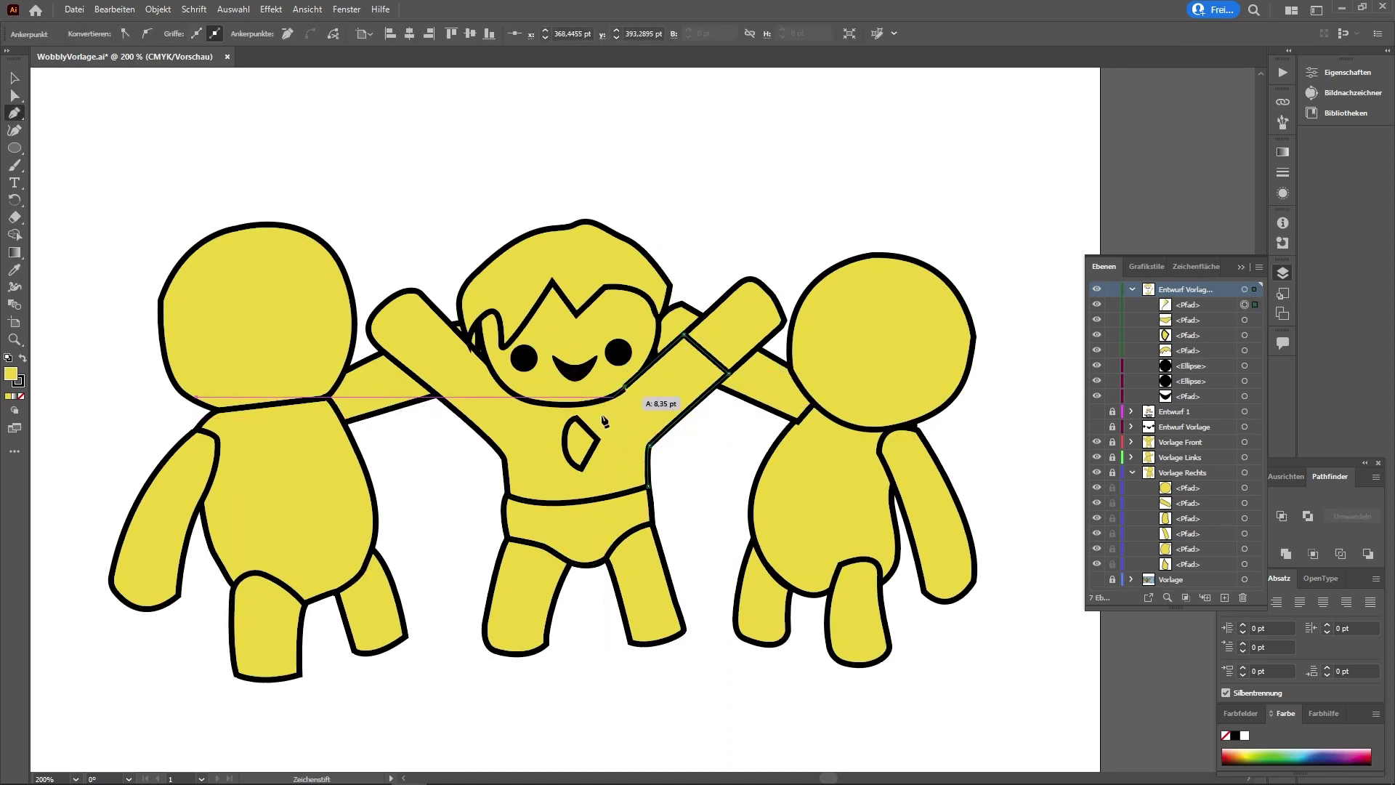
key("ctrl+z")
key("ctrl+z")
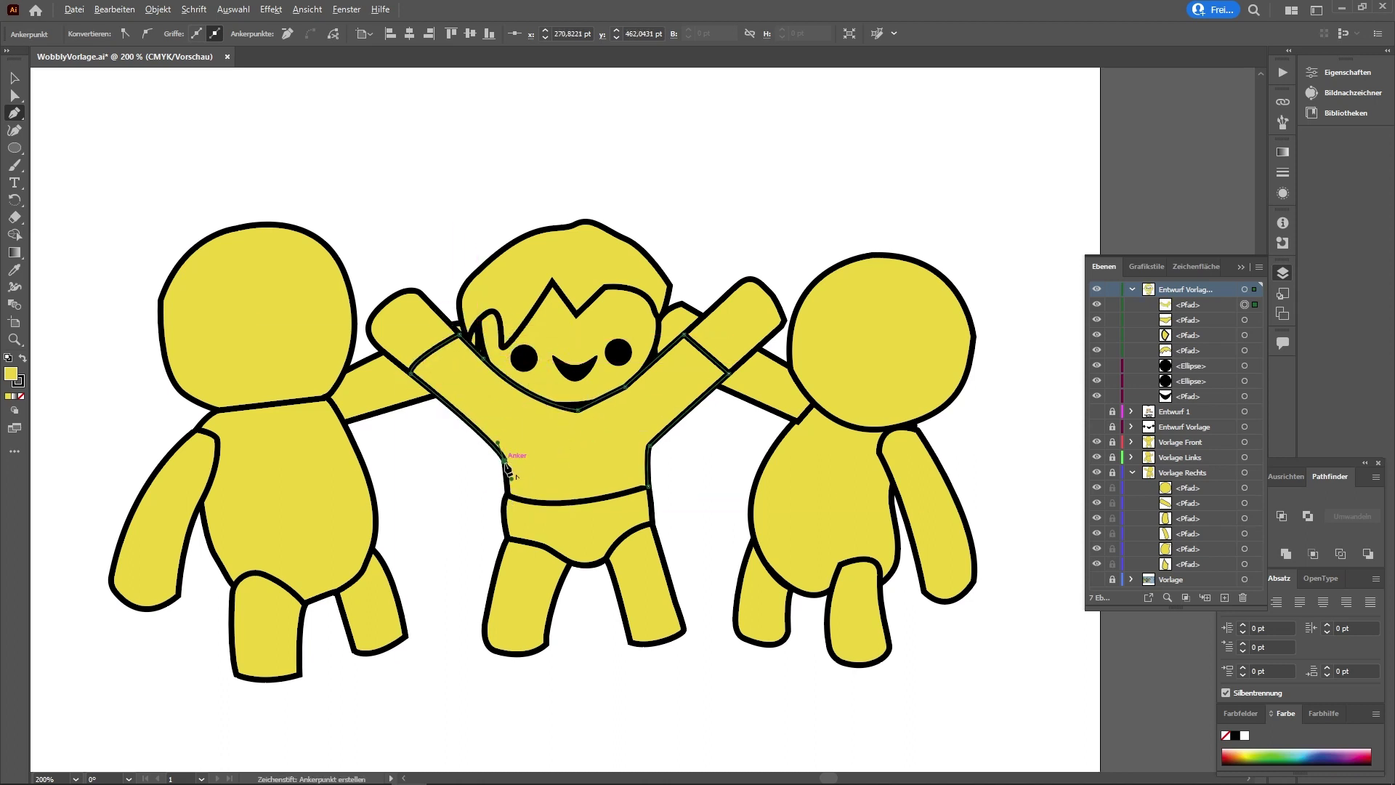
Step: Arrange the chest emblem in front of the shirt and shift it slightly lower on the chest
key("v")
right_click(561, 465)
left_click(858, 727)
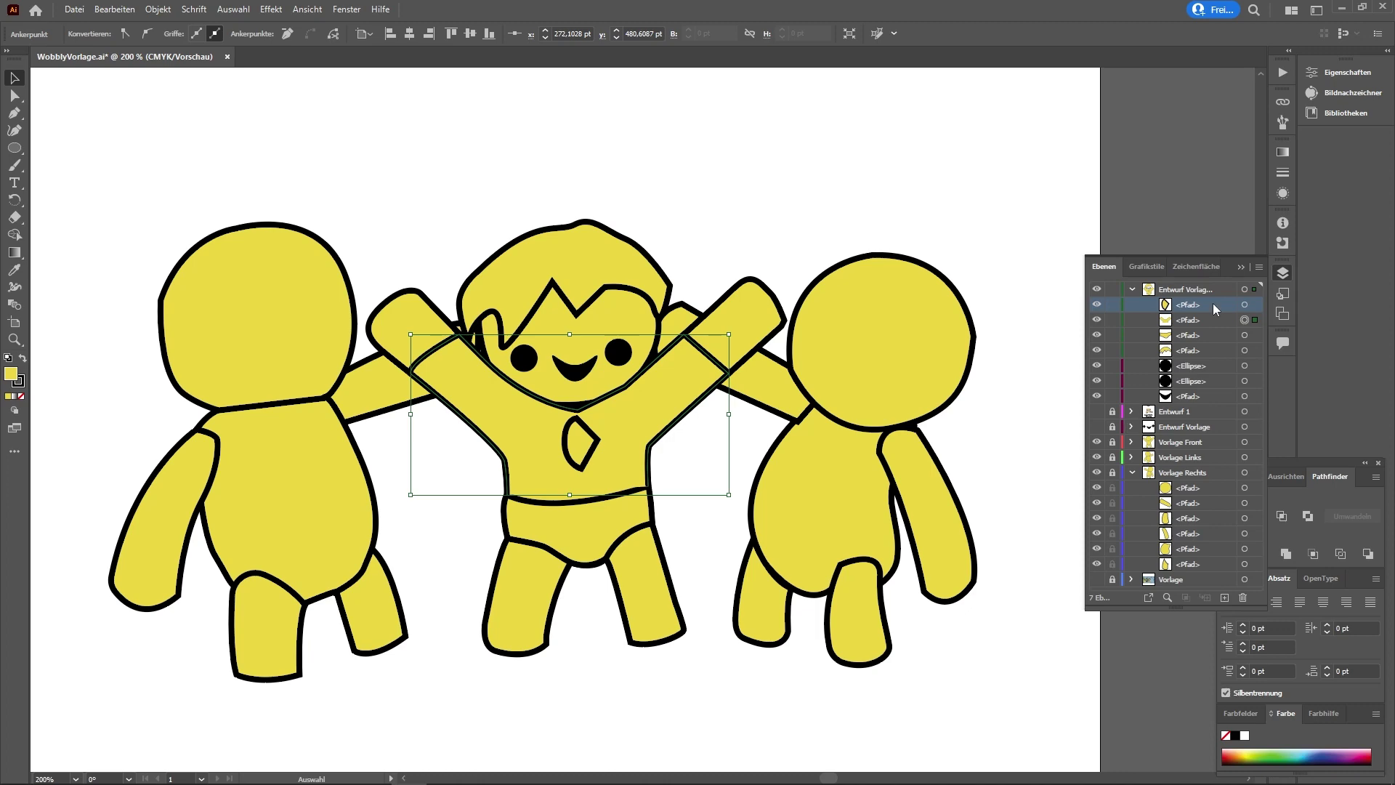
left_click(590, 444)
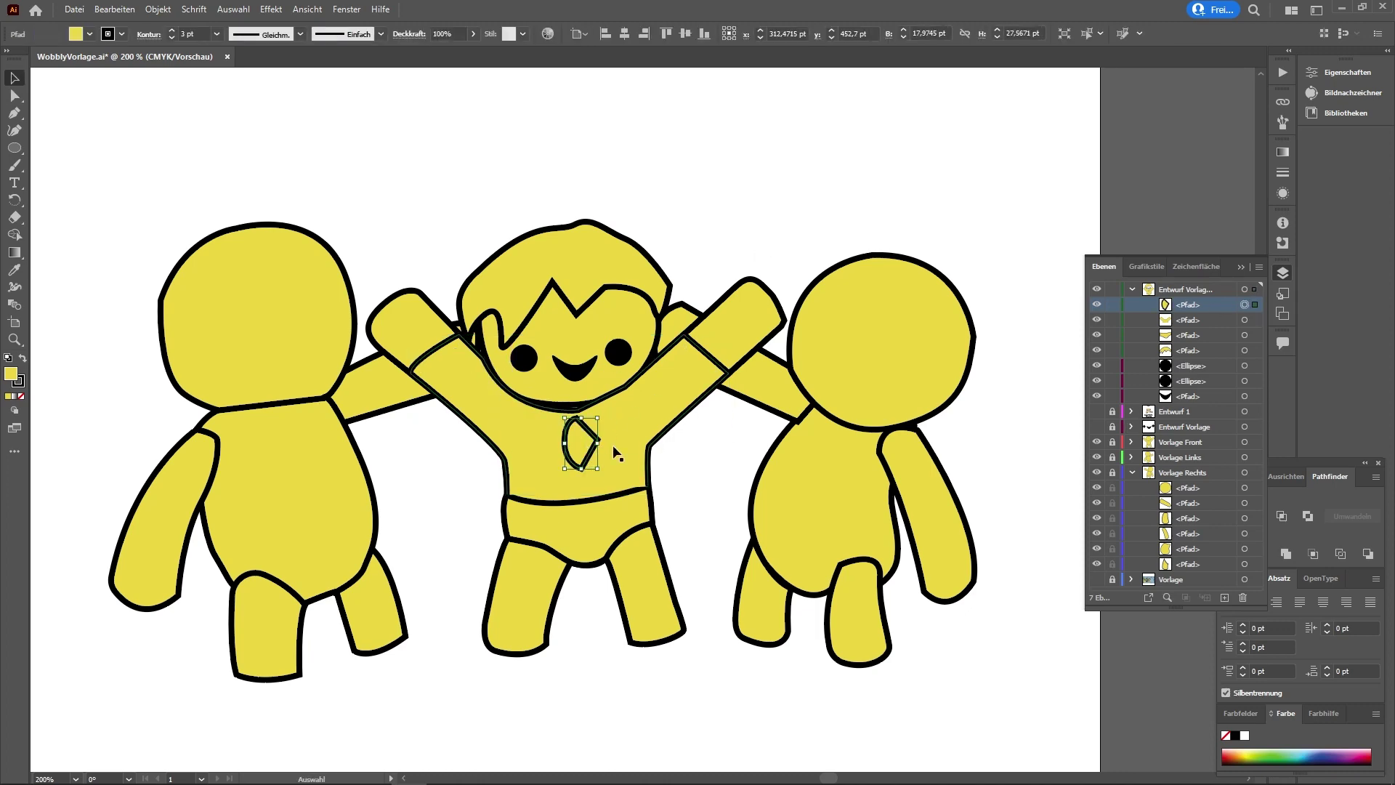
left_click(616, 454)
left_click(790, 221)
Step: Reshape the shirt's right sleeve cuff by moving its anchor points outward along the raised arm
key("a")
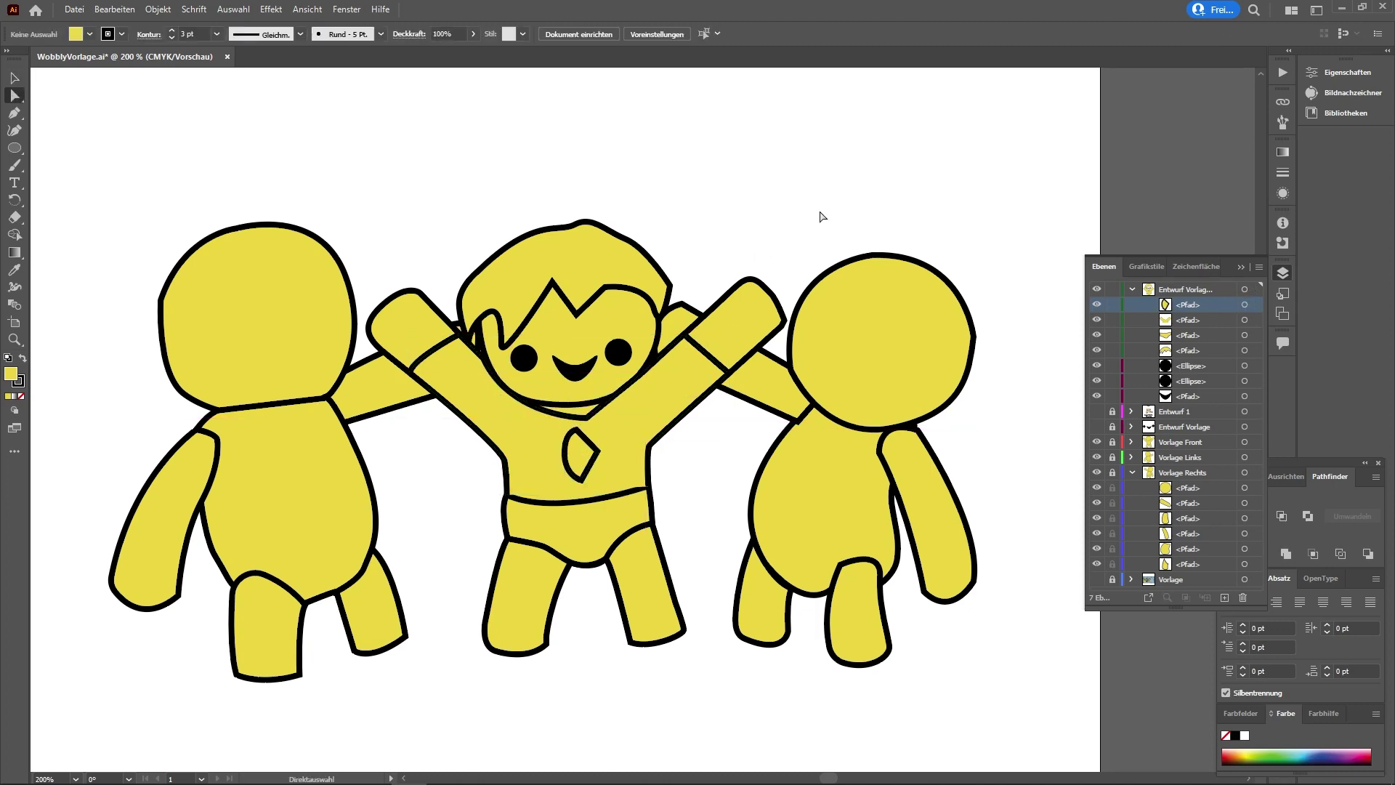
scroll(822, 216, "down", 4)
left_click(640, 373)
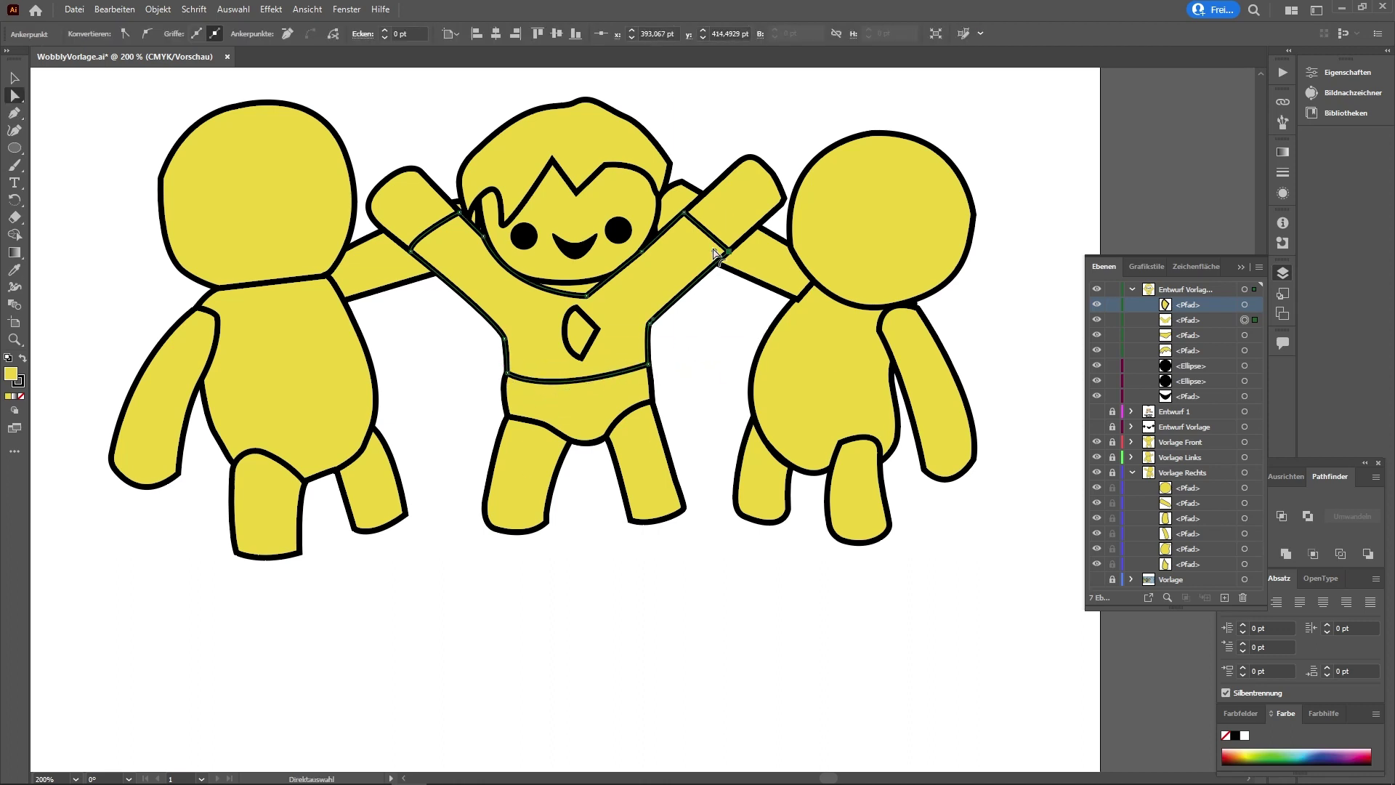
mouse_move(730, 252)
left_mouse_down()
mouse_move(711, 234)
mouse_move(715, 268)
left_mouse_up()
key("ctrl+z")
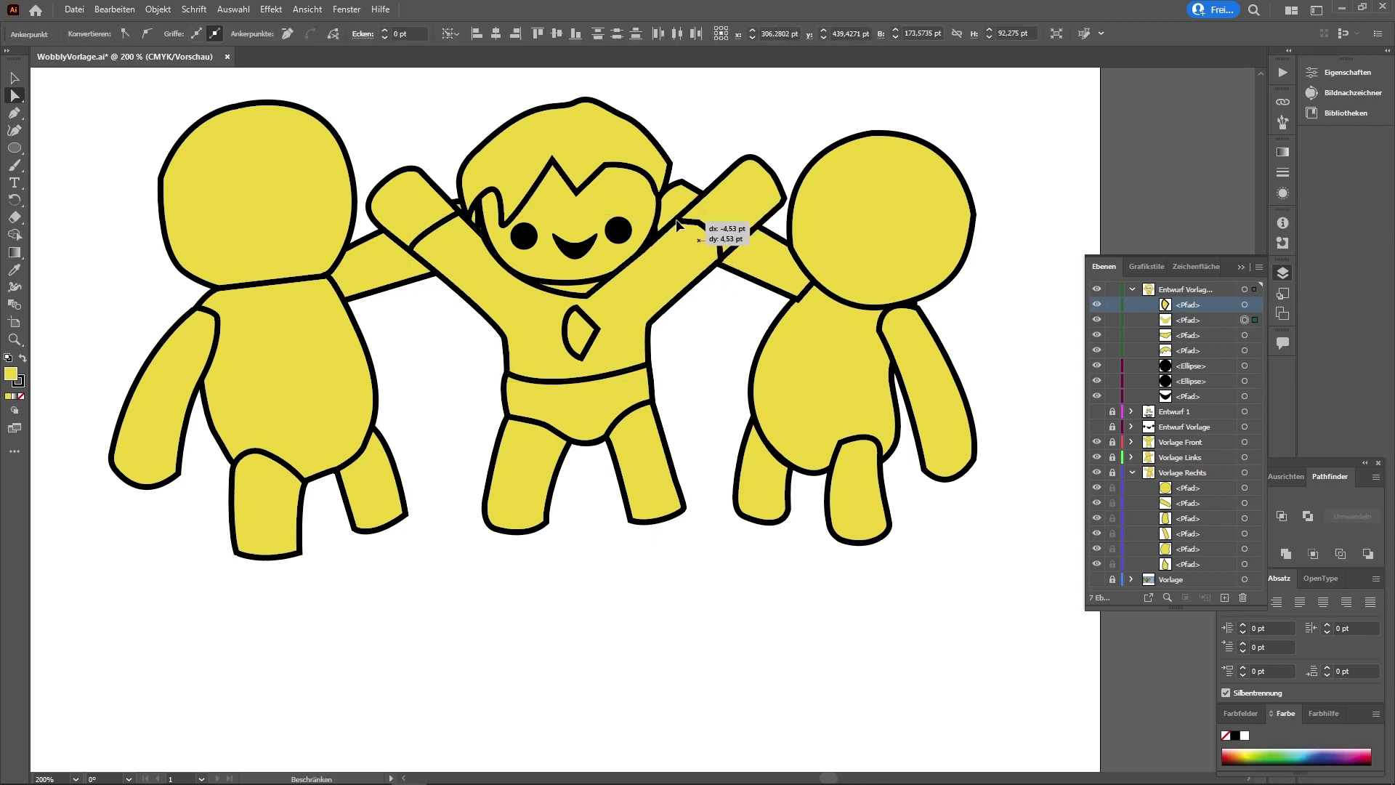
left_click_drag(676, 225, 752, 216)
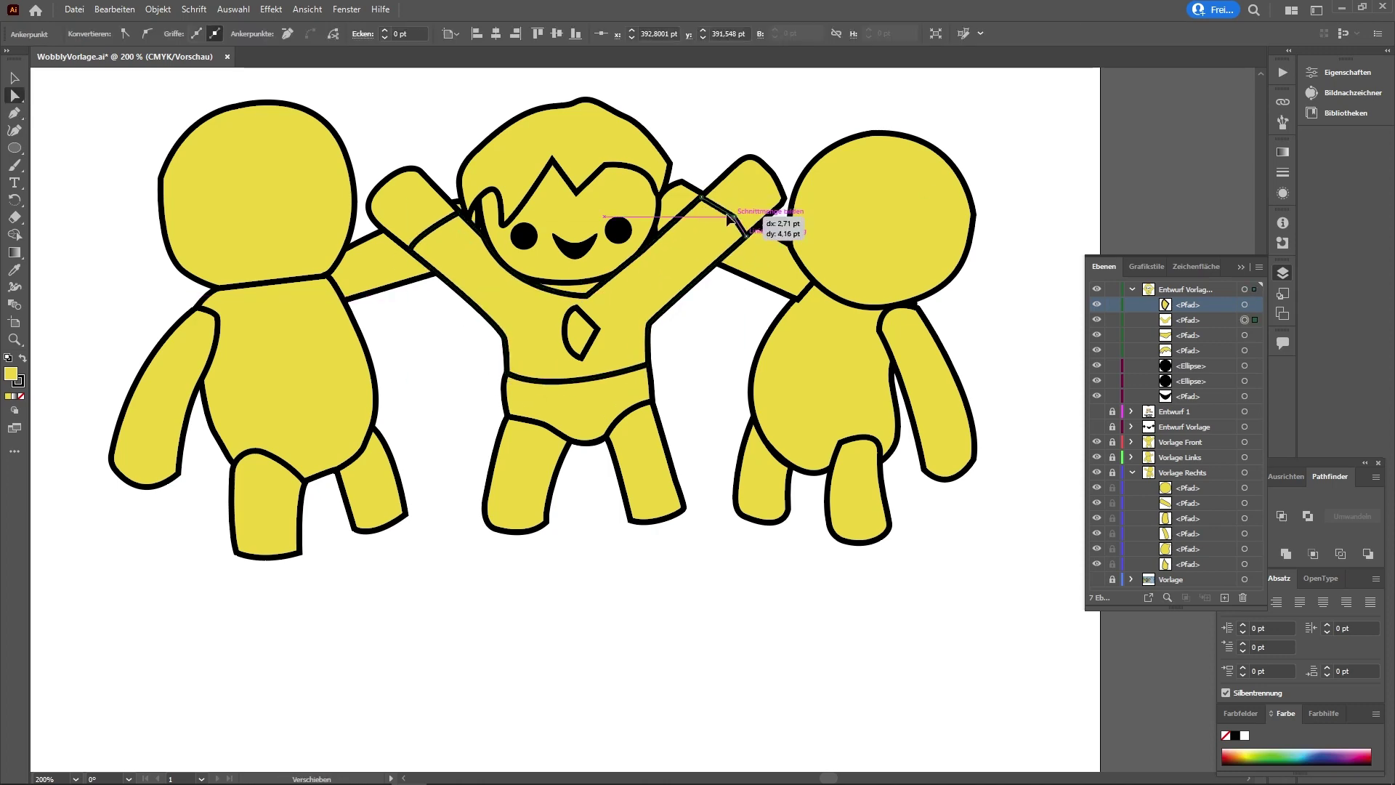
left_click(743, 300)
left_click_drag(743, 300, 759, 388)
Step: Fill the central figure's hair with bright yellow and the shirt with light blue
key("v")
left_click(603, 218)
mouse_move(1253, 756)
left_mouse_down()
mouse_move(1239, 756)
mouse_move(1250, 748)
left_mouse_up()
left_click(656, 385)
left_click(1304, 746)
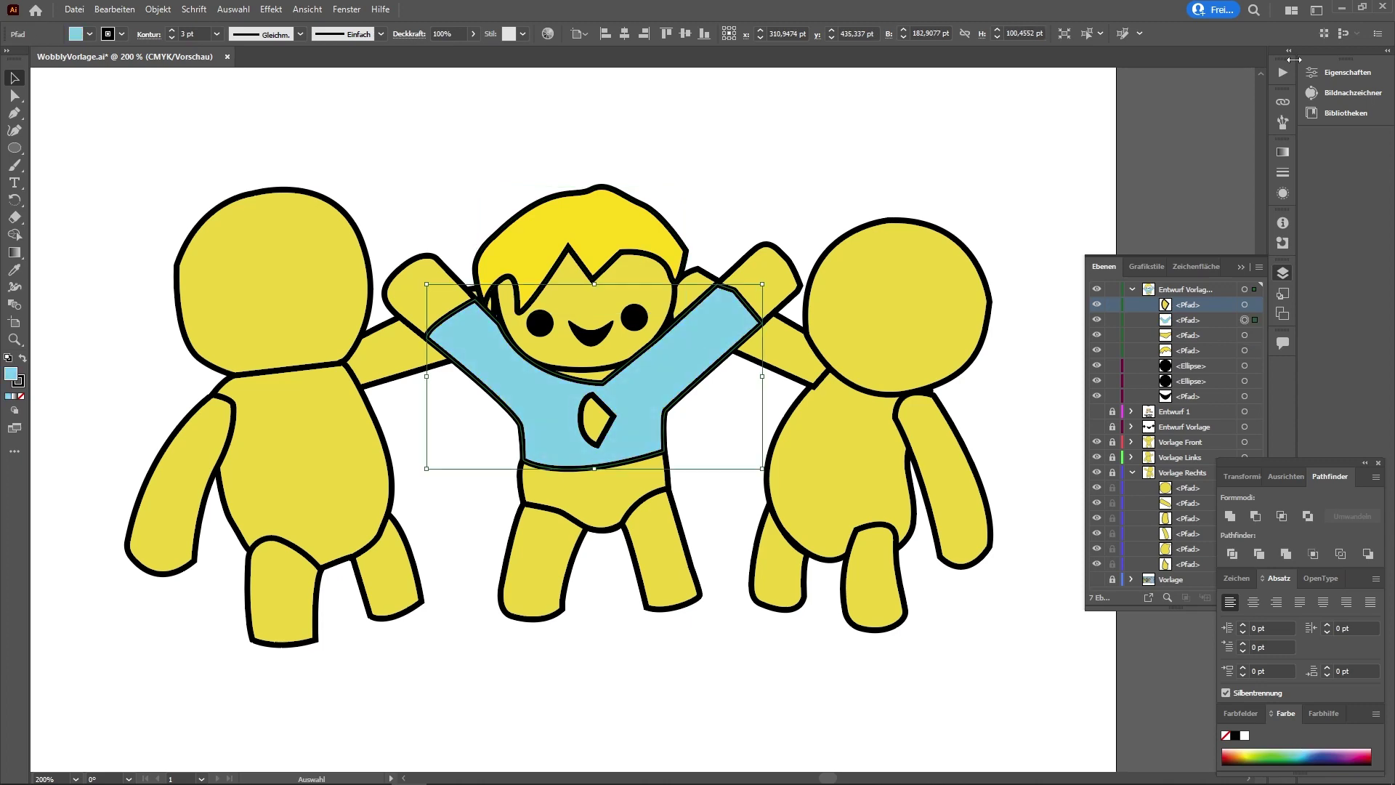
left_click(1306, 751)
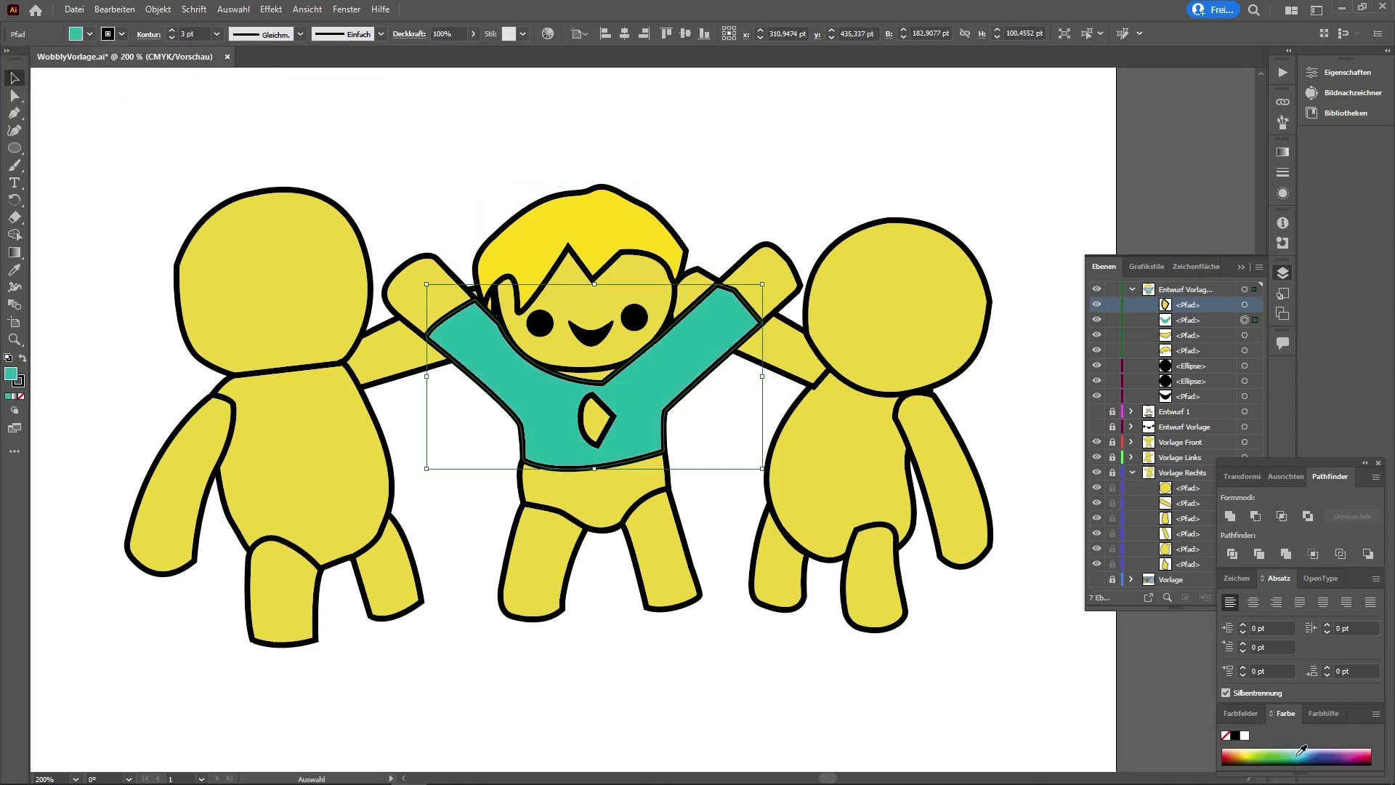
key("ctrl+z")
Step: Fill the central figure's briefs with a medium blue darker than the shirt
left_click(594, 494)
left_click(1334, 753)
left_click(1308, 752)
left_click(1312, 752)
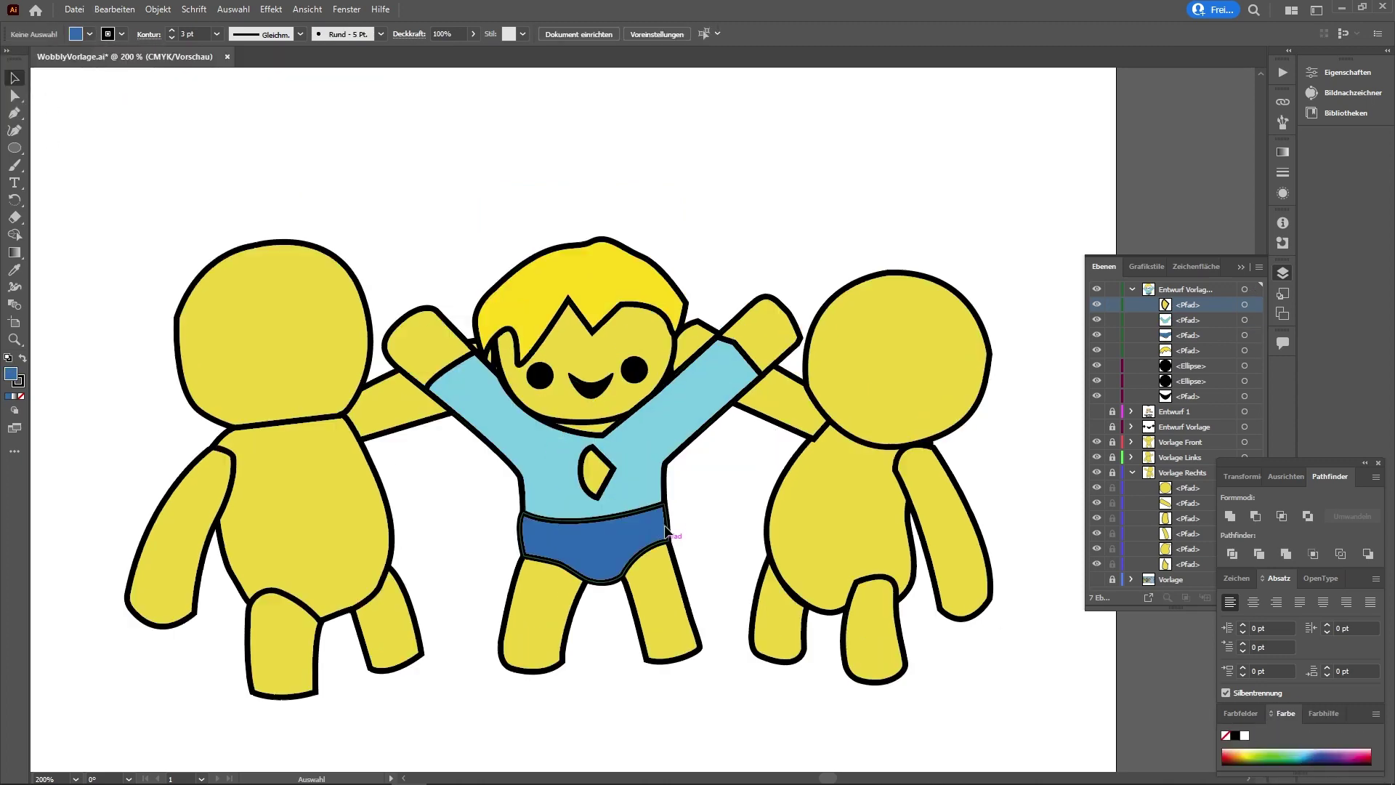
Step: Add three short radiating lines inside the chest emblem on the shirt
key("ctrl+plus")
key("ctrl+plus")
key("a")
key("ctrl+c")
key("ctrl+v")
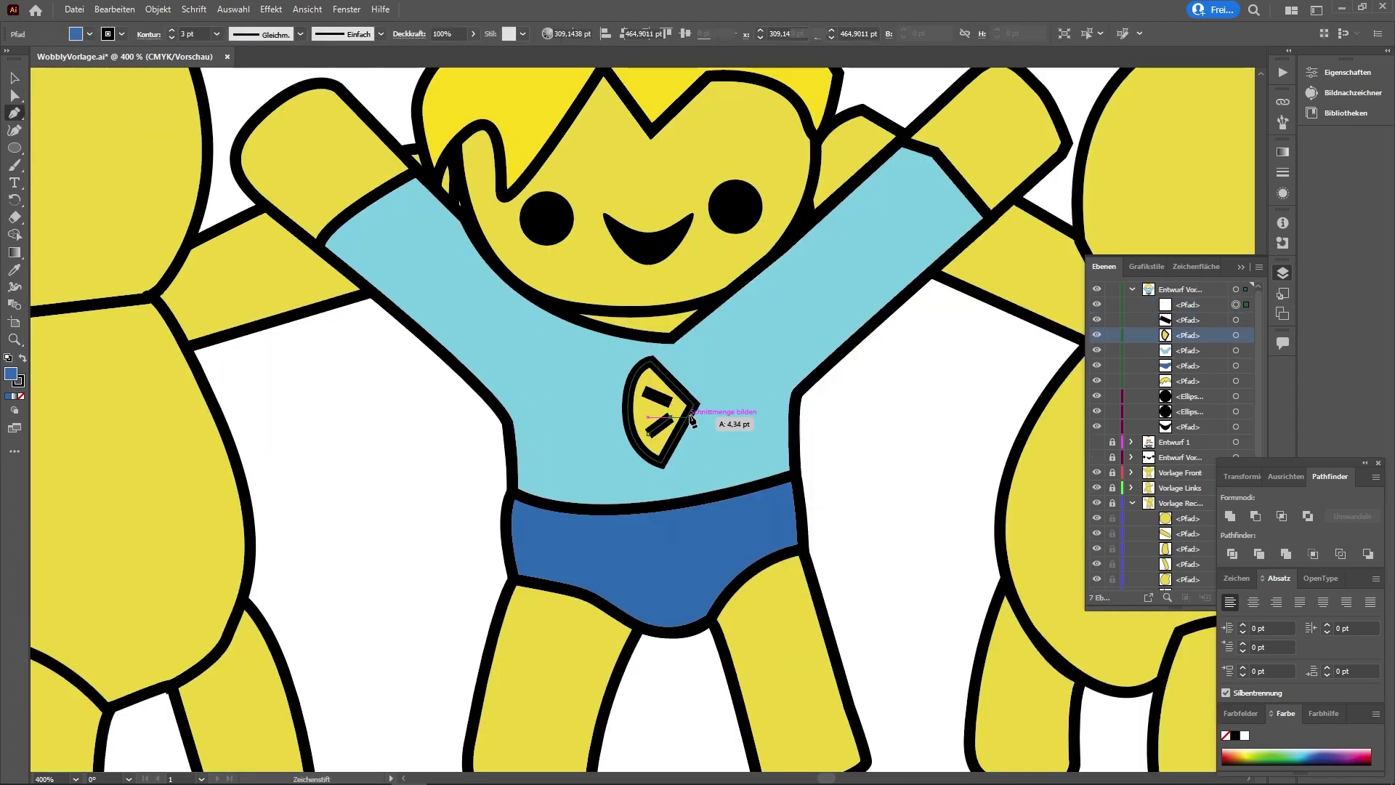
key("ctrl+v")
left_click_drag(685, 404, 663, 437)
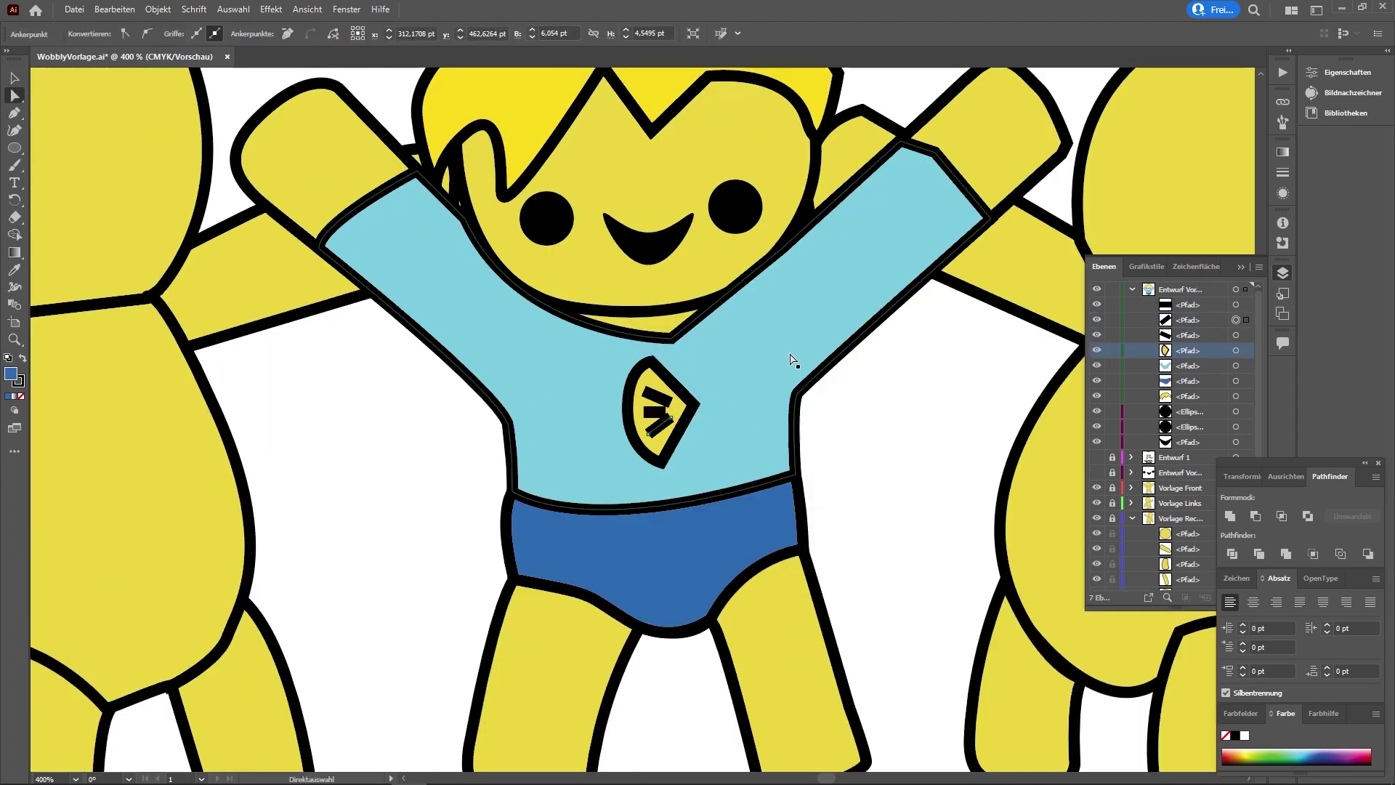
Step: Thin the stroke of the lines inside the chest emblem to 1 pt
left_click(663, 398, "shift")
key("v")
key("ctrl+z")
key("ctrl+z")
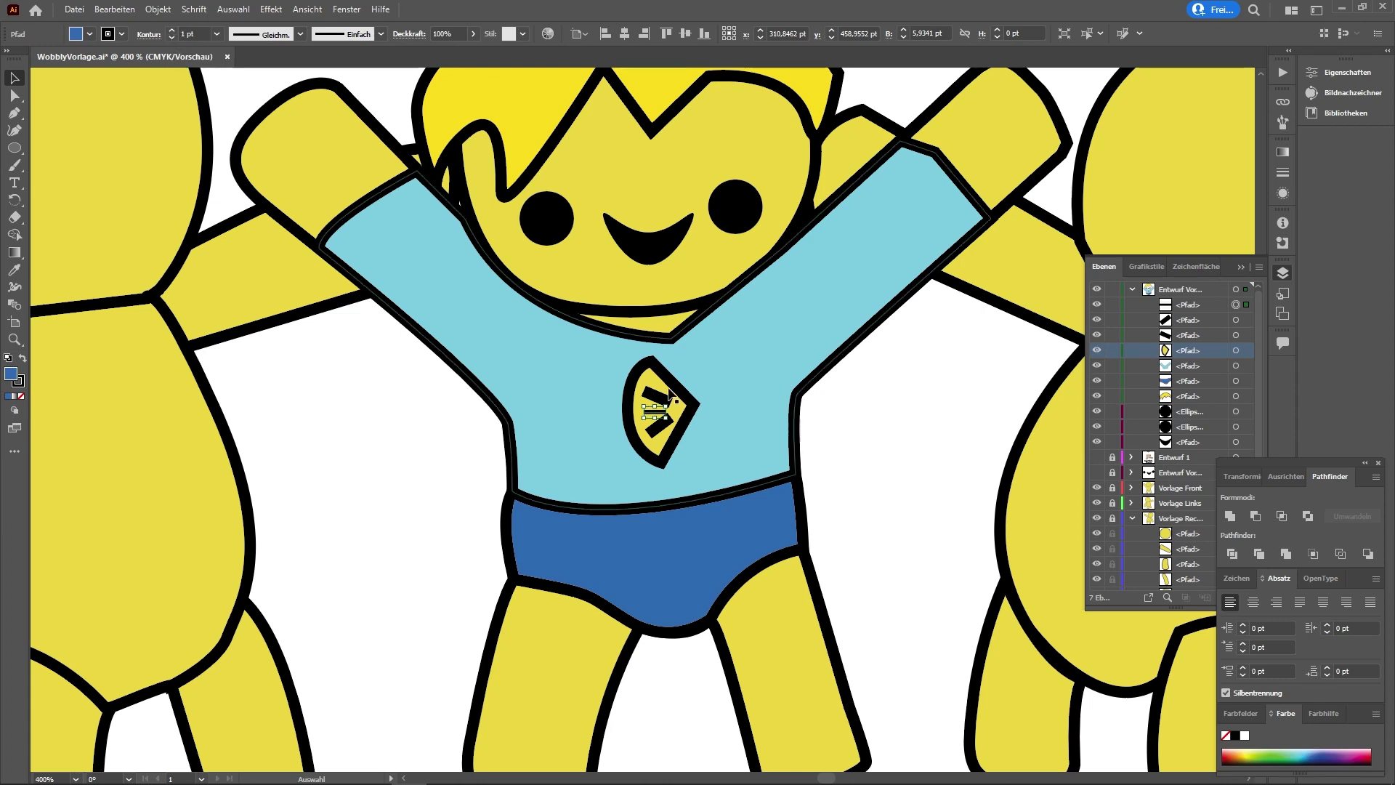
key("ctrl+0")
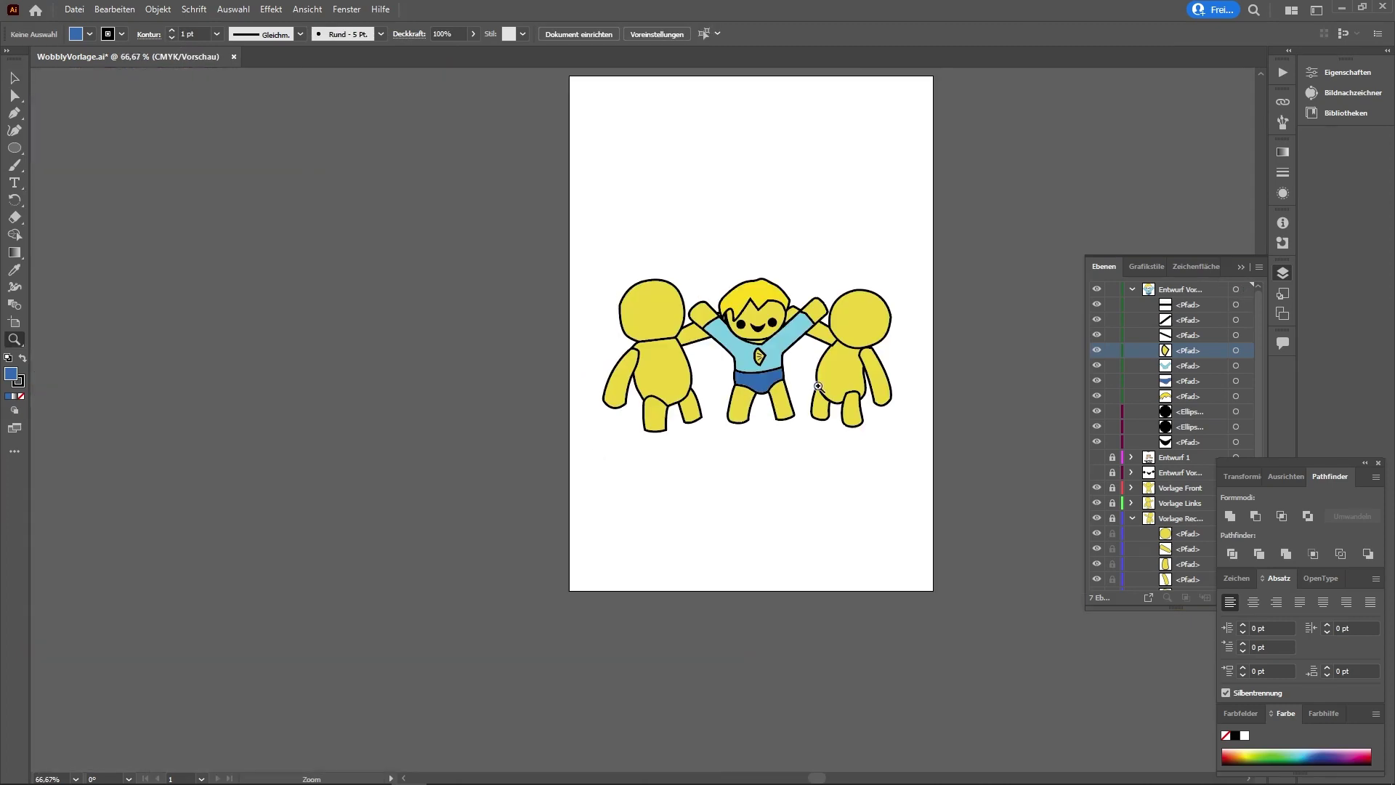
Step: Draw jagged pale-yellow highlights without a stroke on both sides of the central figure's hair
scroll(751, 337, "up", 5)
key("p")
left_click(613, 356)
left_click_drag(652, 300, 653, 290)
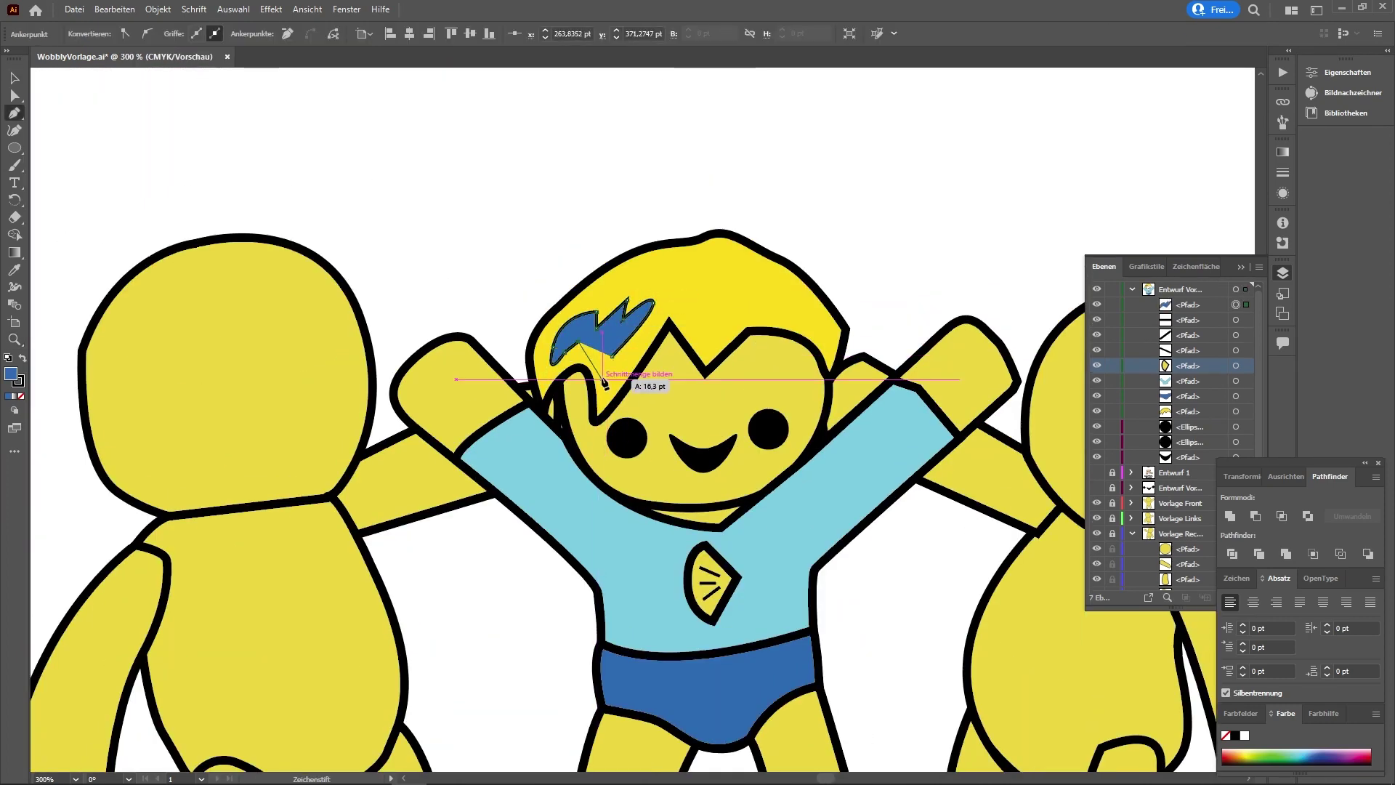
key("i")
left_click(643, 270)
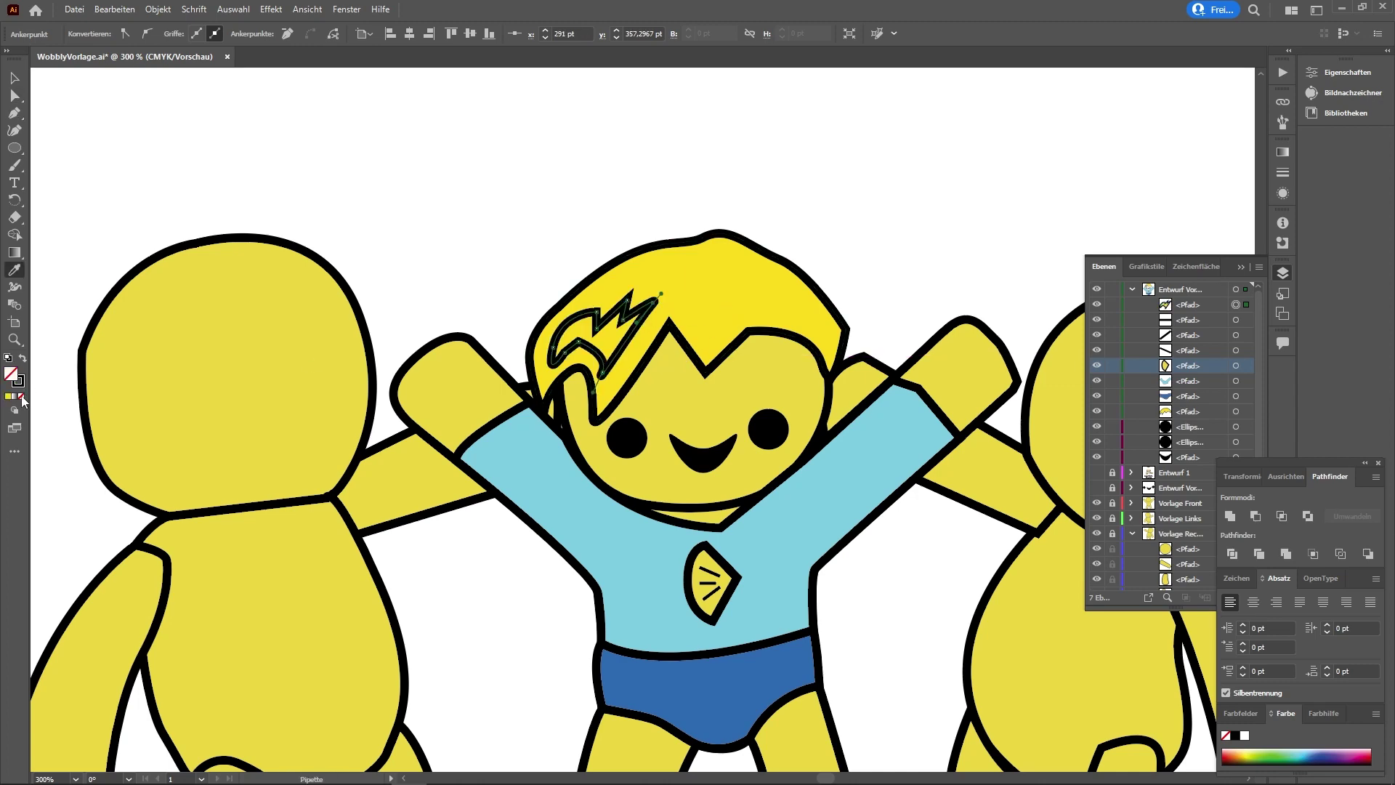
key("ctrl+shift+a")
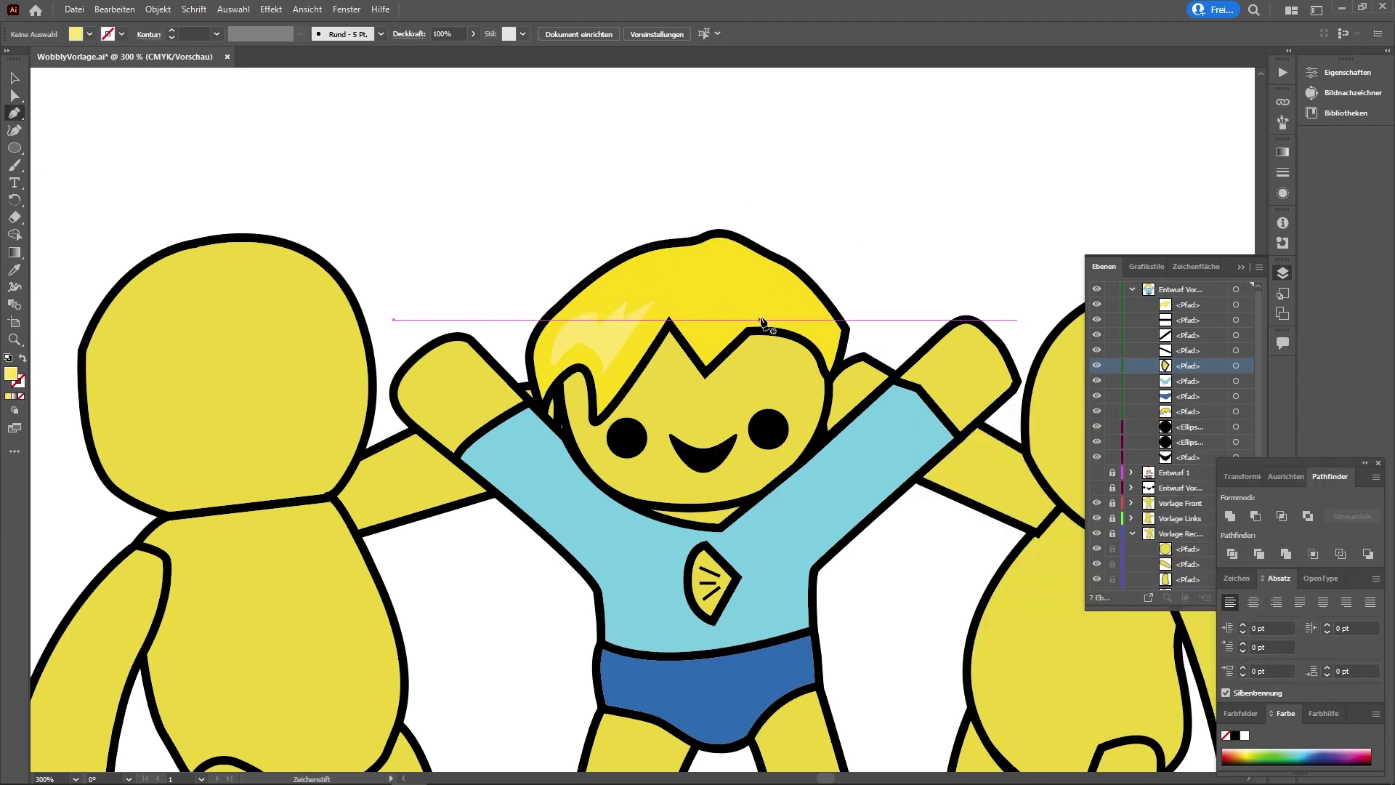
key("z")
left_click(784, 386, "alt")
scroll(784, 386, "up", 3)
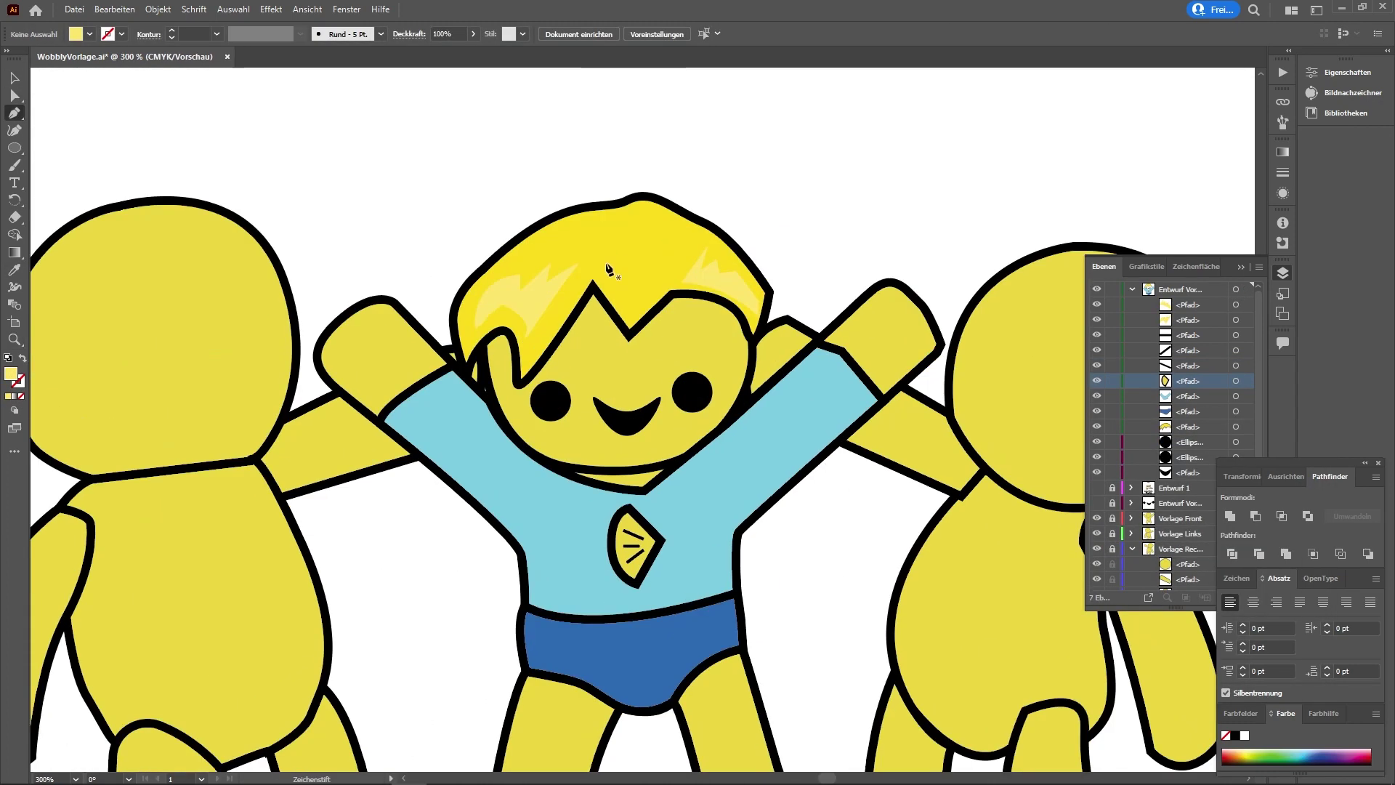
Step: Draw a large jagged pale-yellow highlight across the crown of the central figure's hair with the Pen tool
key("p")
left_click(595, 270)
left_click_drag(593, 226, 569, 231)
left_click(639, 198)
left_click(695, 218)
left_click(711, 226)
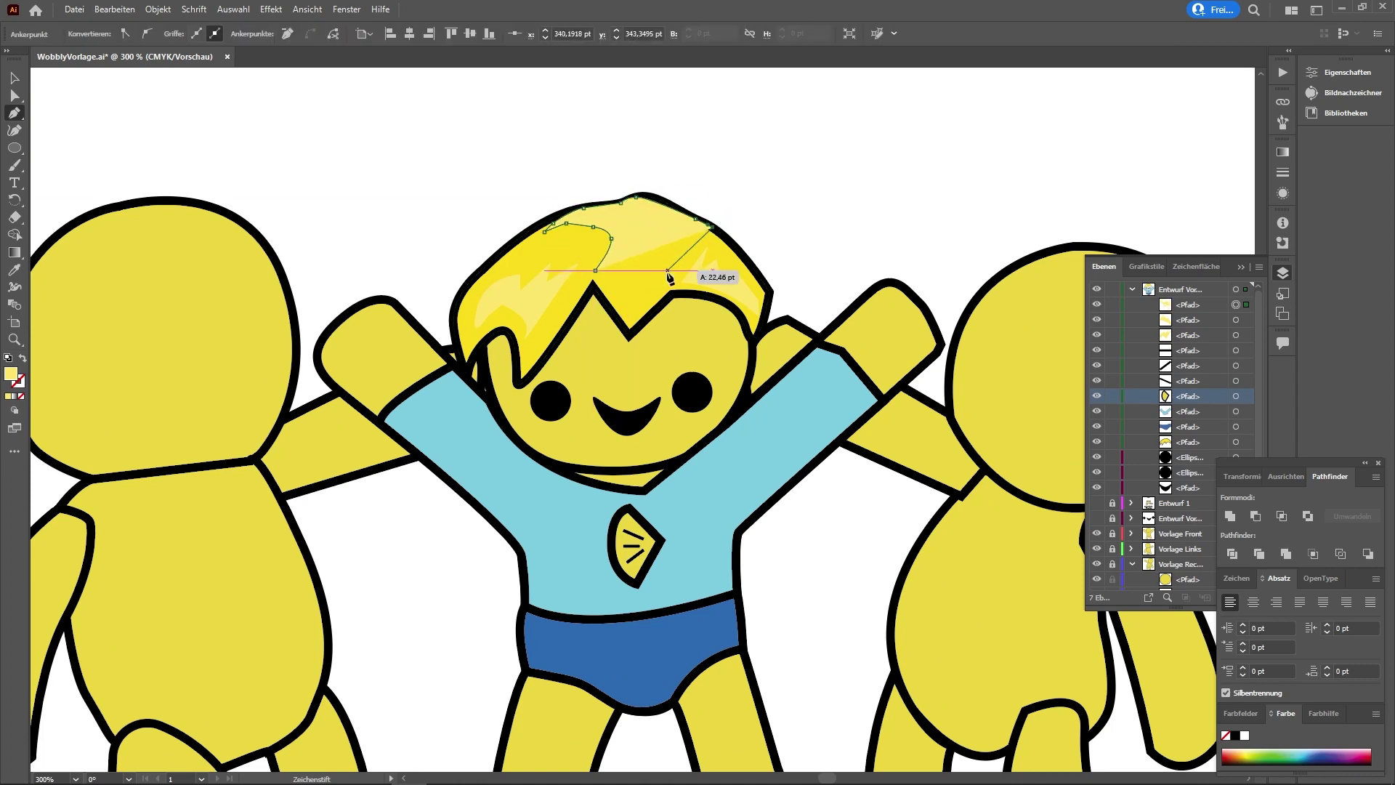
left_click(596, 273)
Step: Send the crown highlight back in the stacking order and adjust an anchor point at the hair's edge
key("a")
scroll(663, 407, "up", 3)
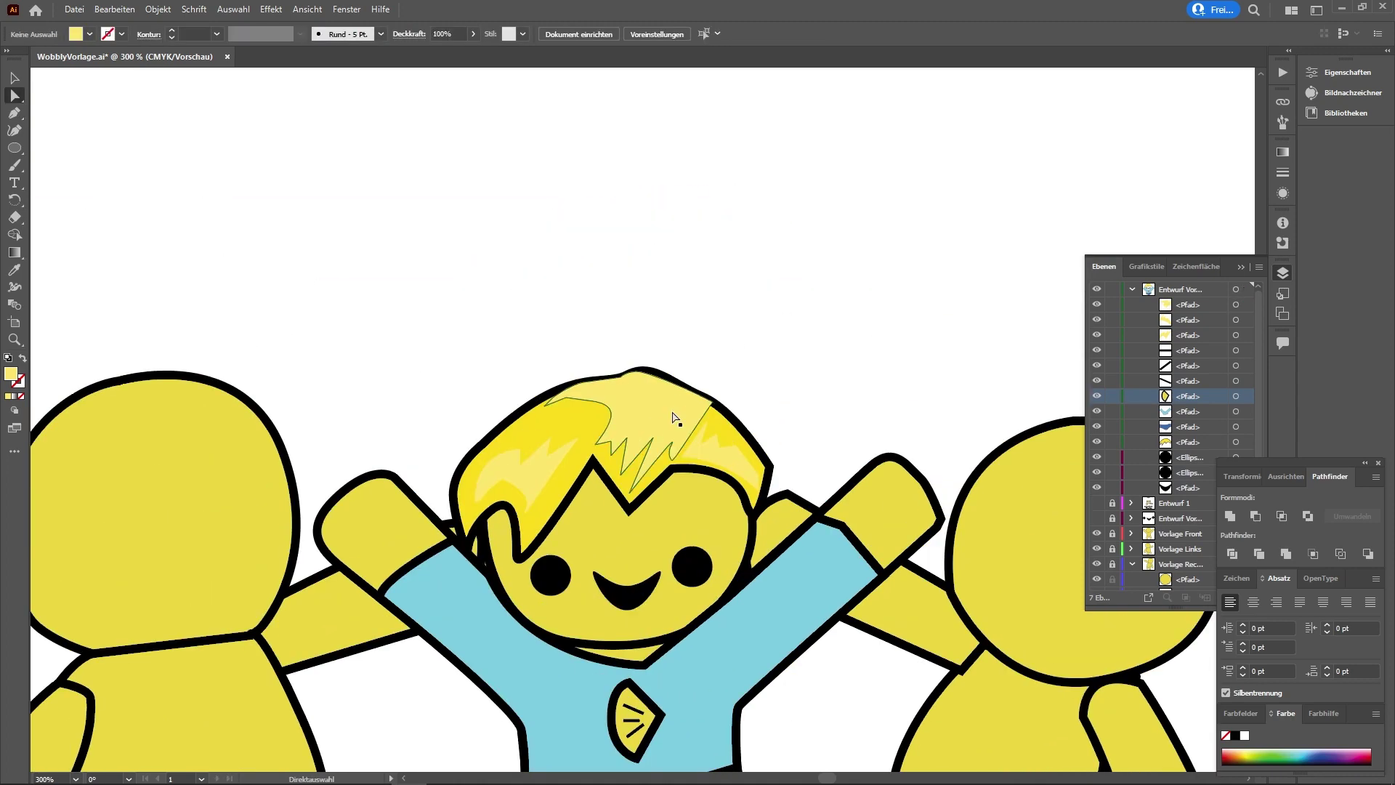
right_click(667, 404)
left_click(955, 719)
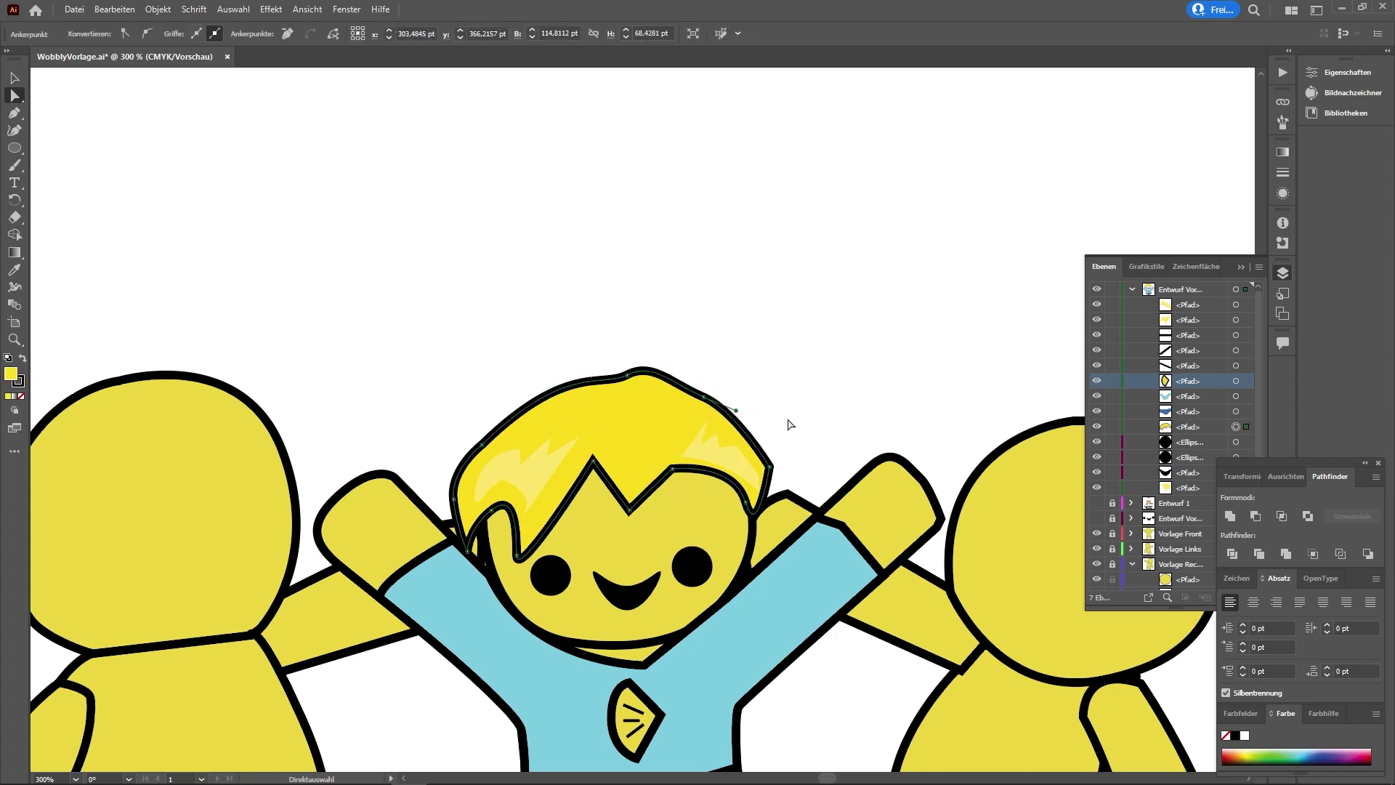
mouse_move(720, 406)
left_mouse_down()
mouse_move(734, 525)
mouse_move(718, 416)
mouse_move(700, 396)
mouse_move(639, 381)
mouse_move(730, 407)
left_mouse_up()
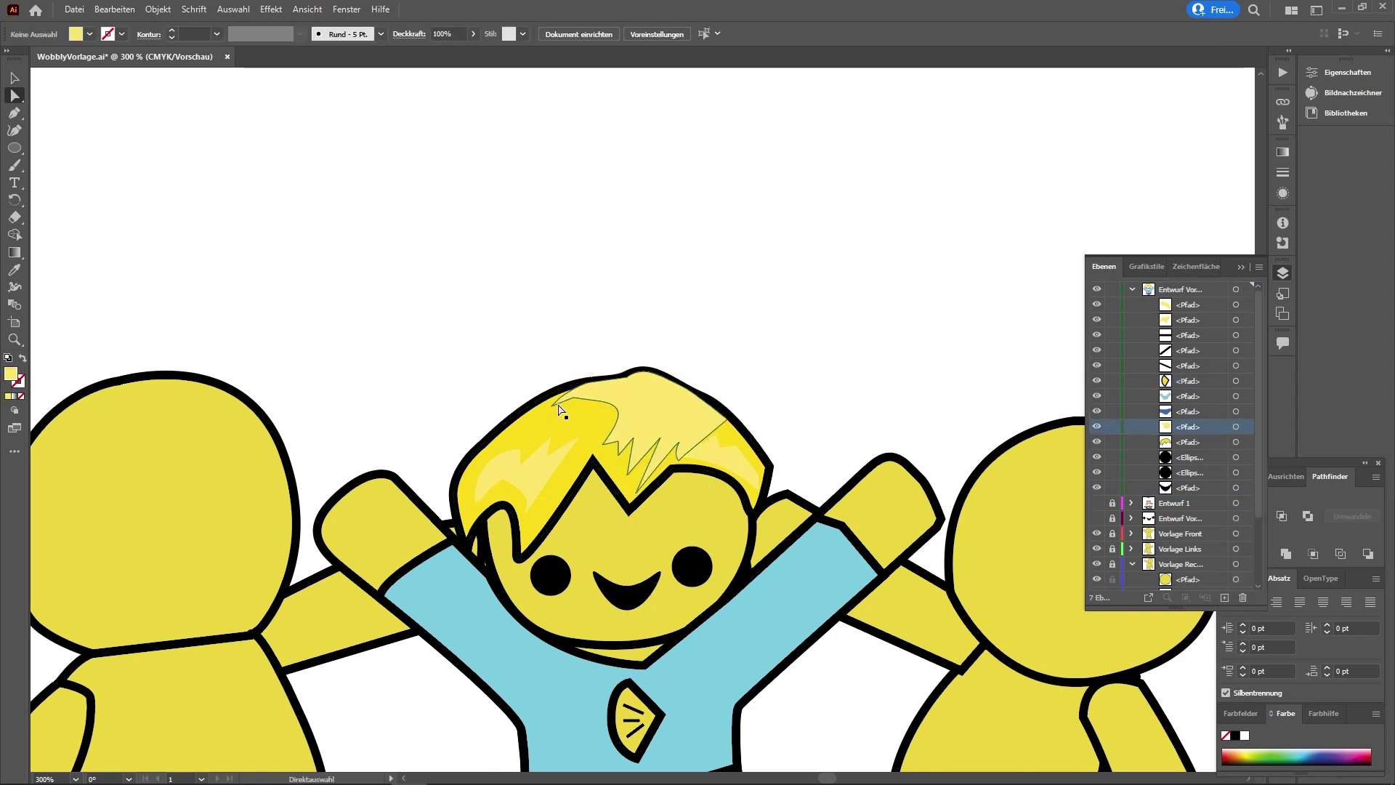
Step: Undo the highlight shapes on the central figure's hair
key("ctrl+minus")
key("v")
key("ctrl+z")
key("ctrl+z")
key("ctrl+z")
scroll(505, 541, "down", 2)
scroll(505, 541, "down", 1)
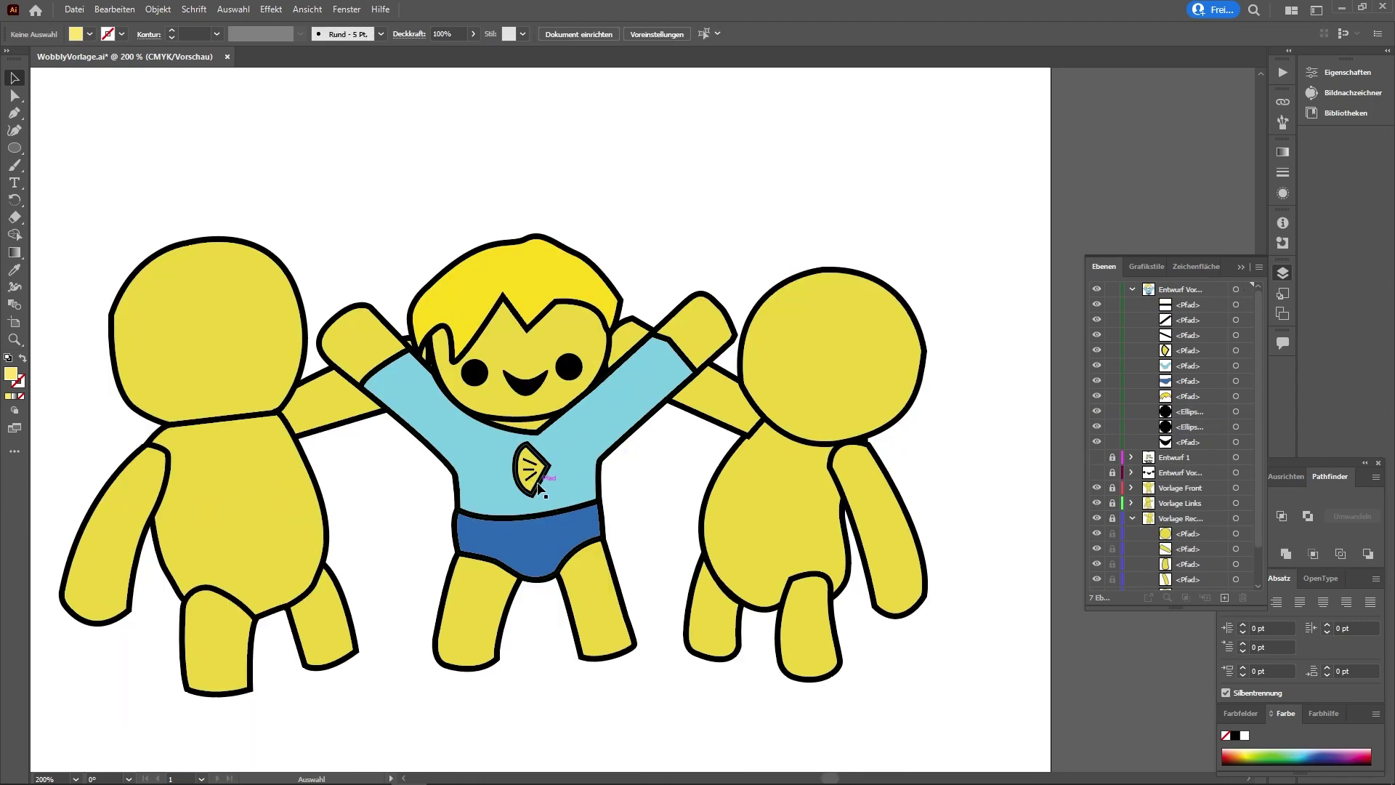
Step: Draw a closed cape shape with a ragged lower hem around the central figure's shoulders and torso
left_click(643, 489)
left_click_drag(632, 384, 621, 393)
left_click_drag(462, 421, 460, 417)
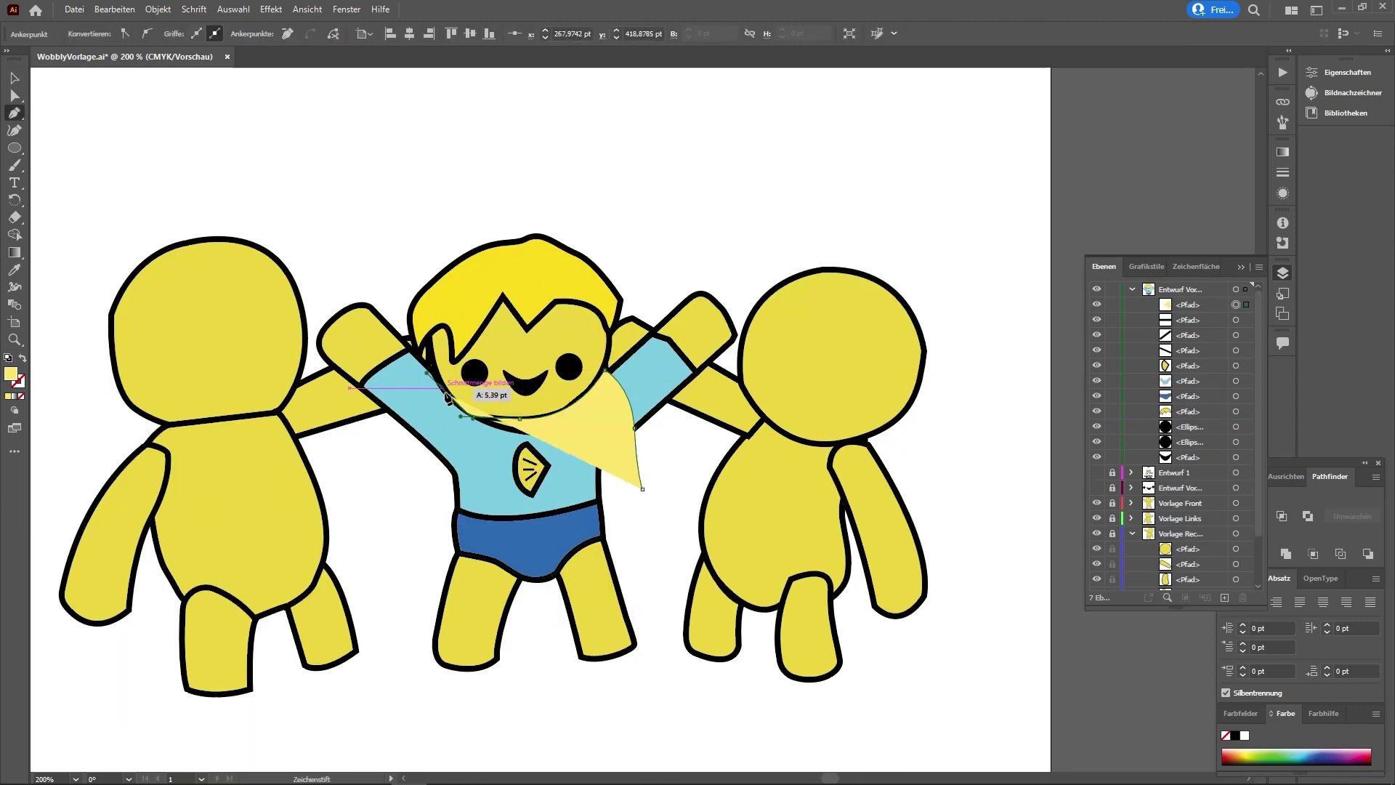
left_click(450, 396)
left_click(430, 495)
left_click(424, 554)
left_click(451, 548)
left_click(477, 545)
left_click(594, 530)
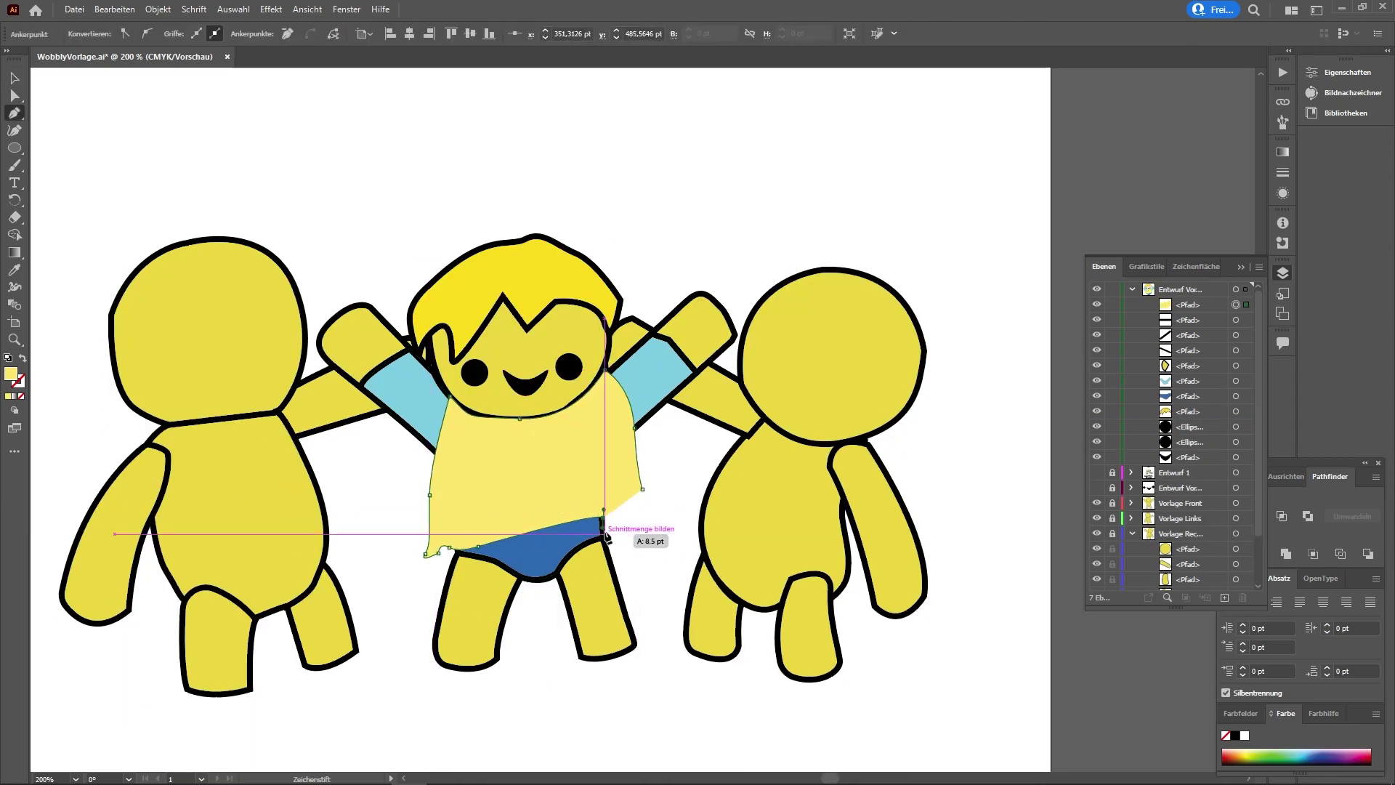
left_click(642, 489)
Step: Send the cape behind the figure and fill it with dark blue C=100 M=95 Y=5 K=0
key("v")
key("ctrl+shift+bracketleft")
left_click(670, 535)
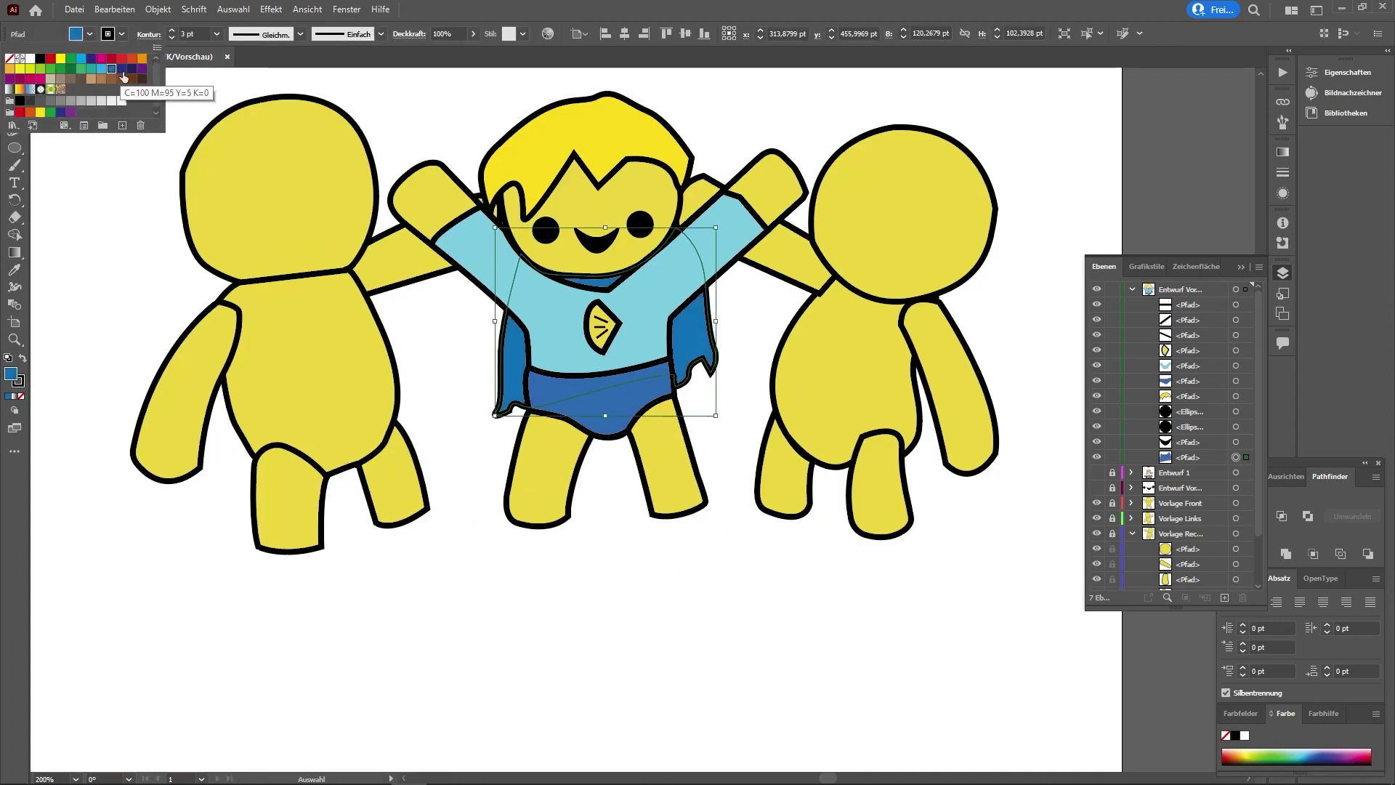
left_click(124, 78)
left_click(734, 513)
Step: Draw a dark-blue scalloped eye-mask shape over the right side of the left figure's head
key("z")
key("ctrl+minus")
key("ctrl+minus")
key("ctrl+minus")
key("ctrl+minus")
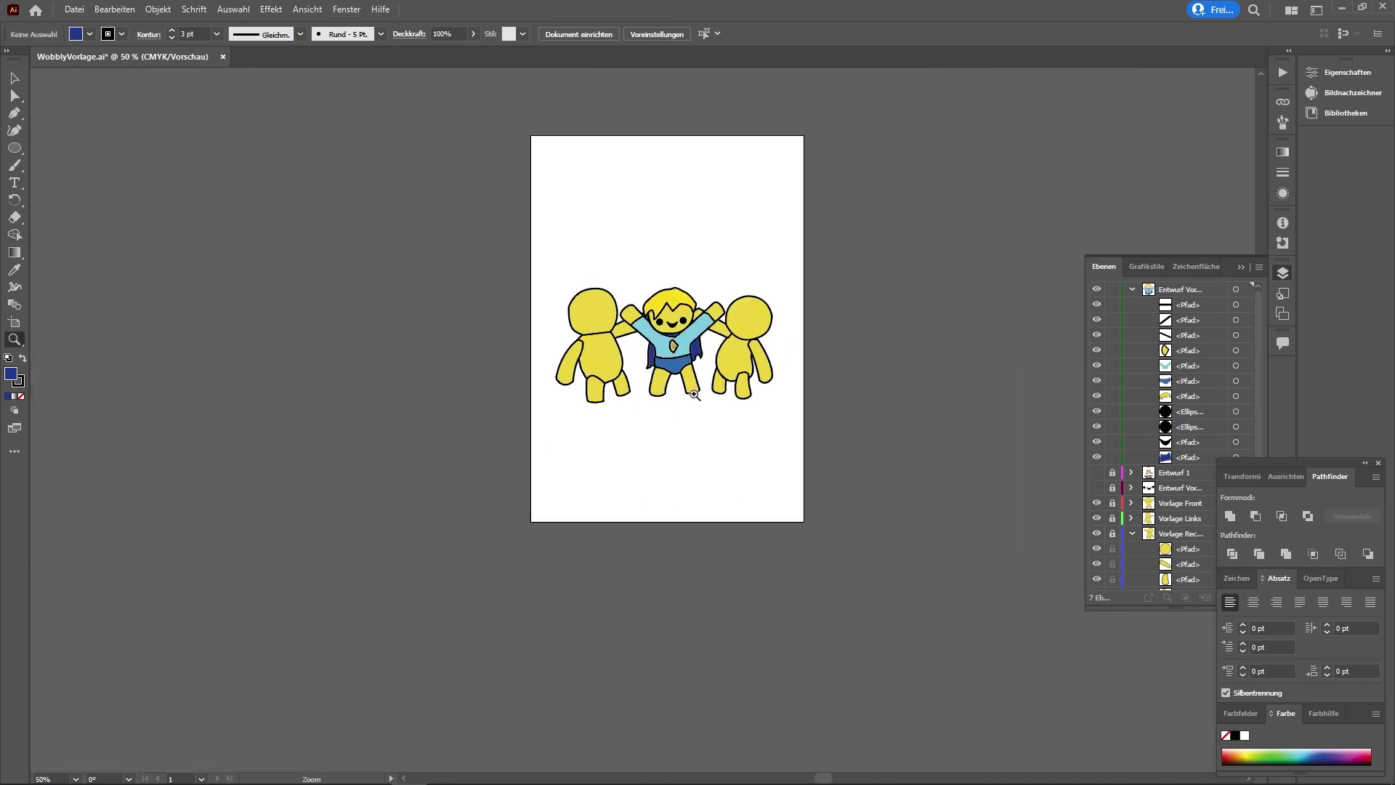
key("ctrl+plus")
key("ctrl+plus")
key("ctrl+plus")
key("ctrl+plus")
key("p")
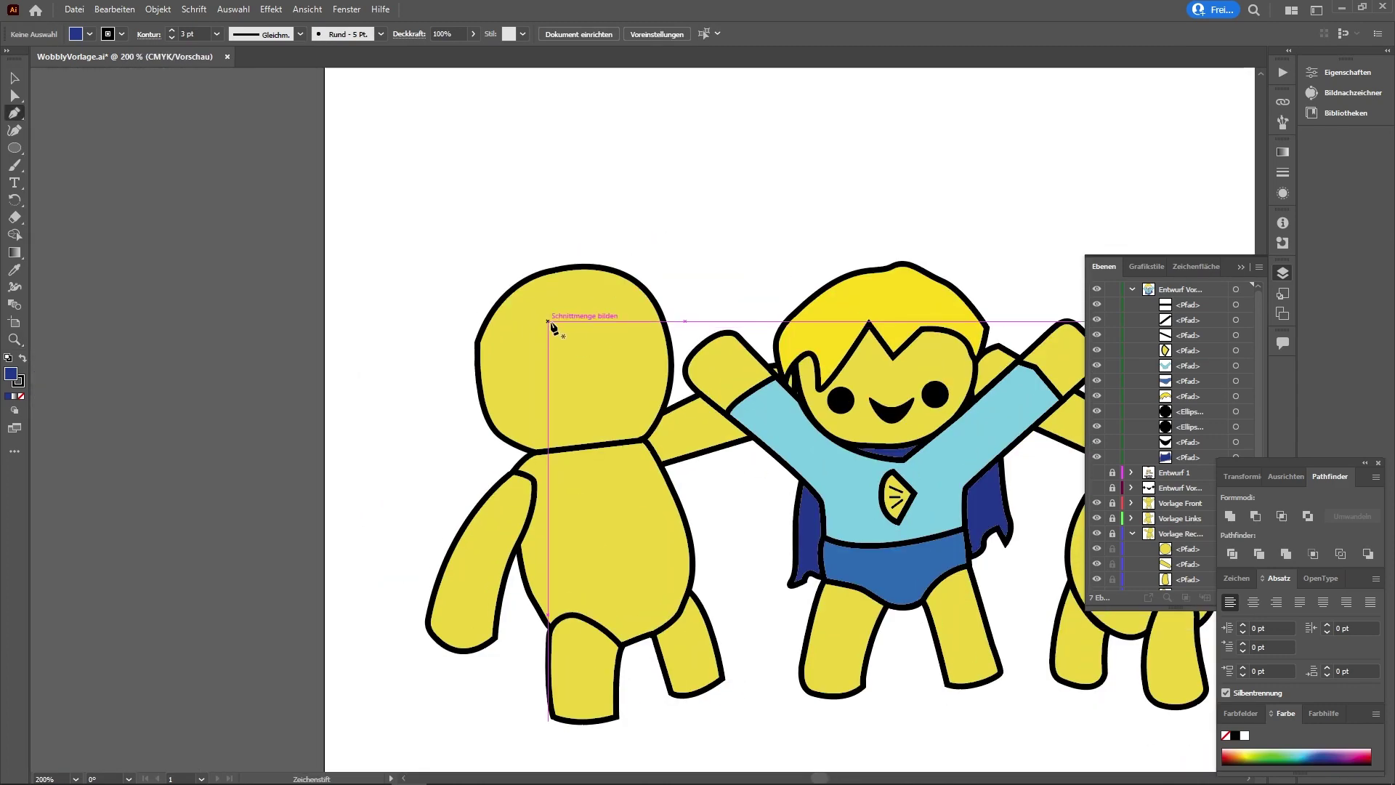
left_click_drag(614, 346, 664, 358)
left_click(680, 378)
left_click(683, 409)
left_click(632, 427)
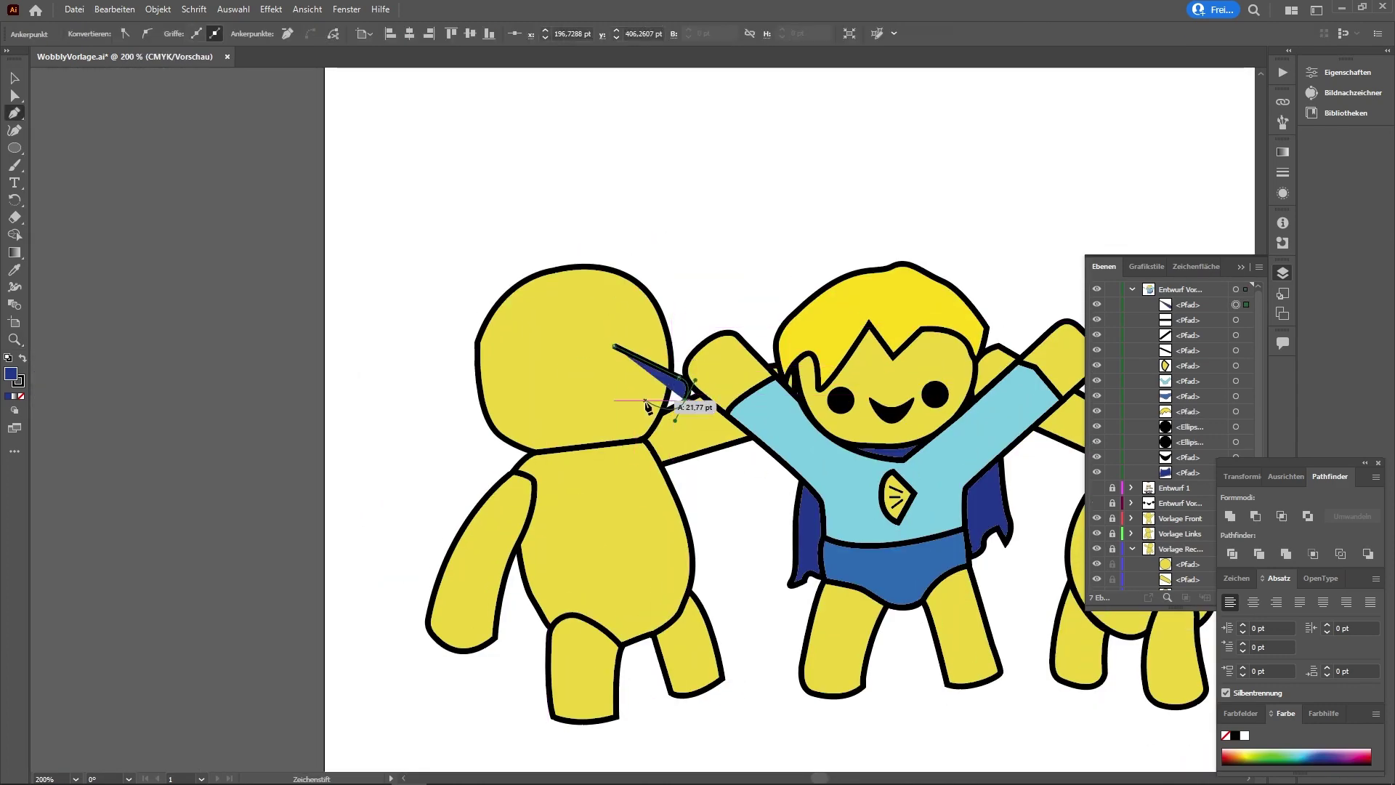
left_click_drag(602, 394, 635, 398)
mouse_move(672, 356)
left_mouse_down()
mouse_move(650, 378)
mouse_move(667, 376)
left_mouse_up()
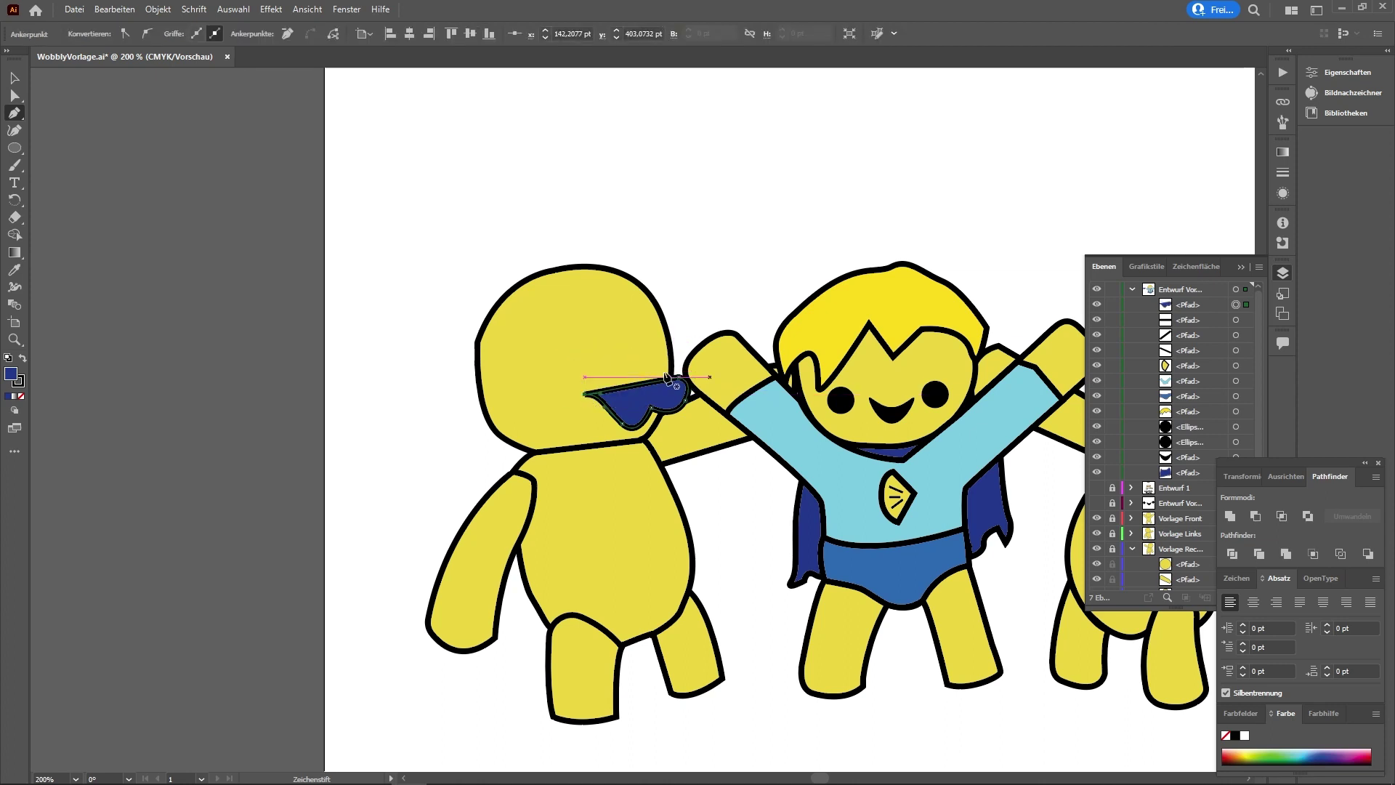
Step: Draw the eye-mask strap as a closed band to the back of the left figure's head, filled black without a stroke
mouse_move(594, 416)
left_mouse_down()
mouse_move(663, 618)
mouse_move(639, 399)
mouse_move(574, 385)
left_mouse_up()
left_click(572, 380)
left_click(476, 393)
left_click(478, 418)
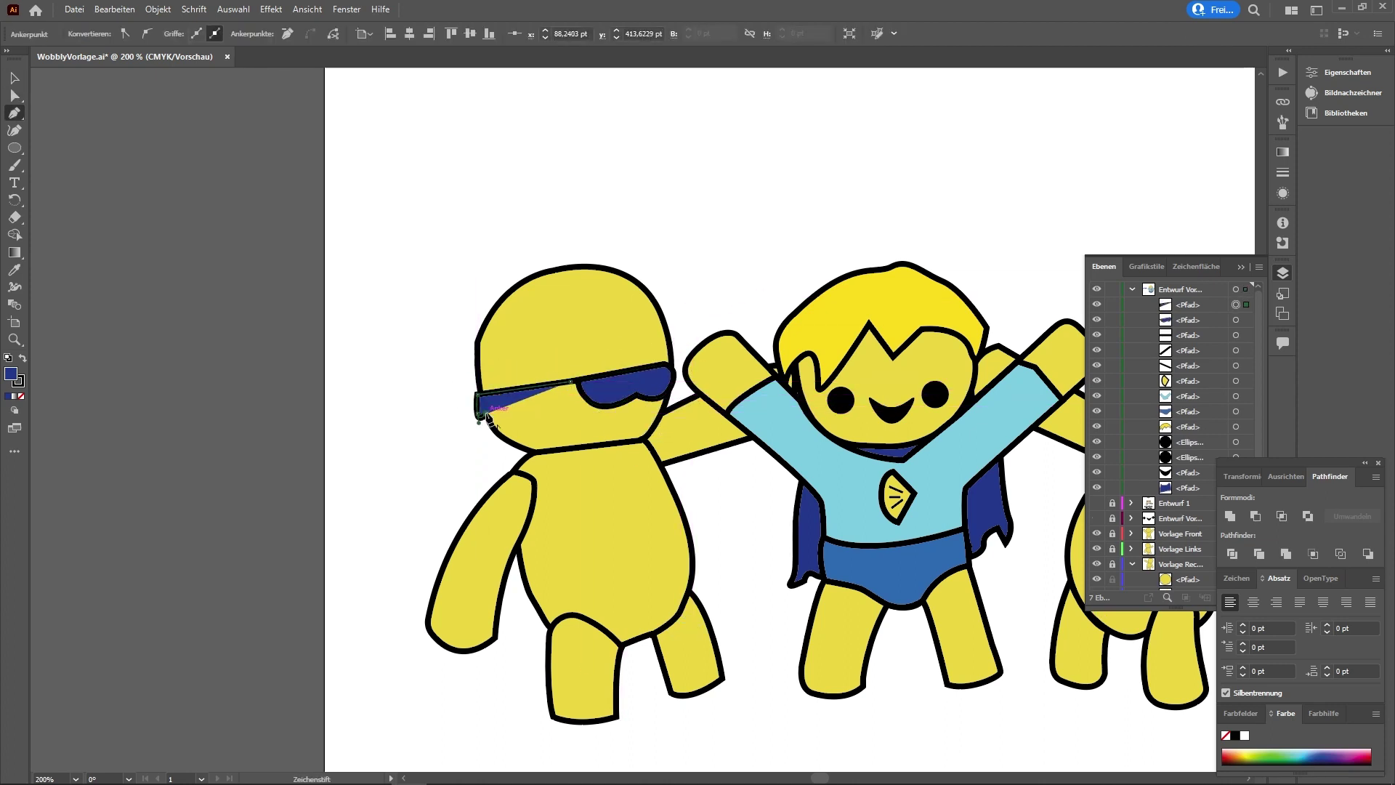
left_click(29, 34)
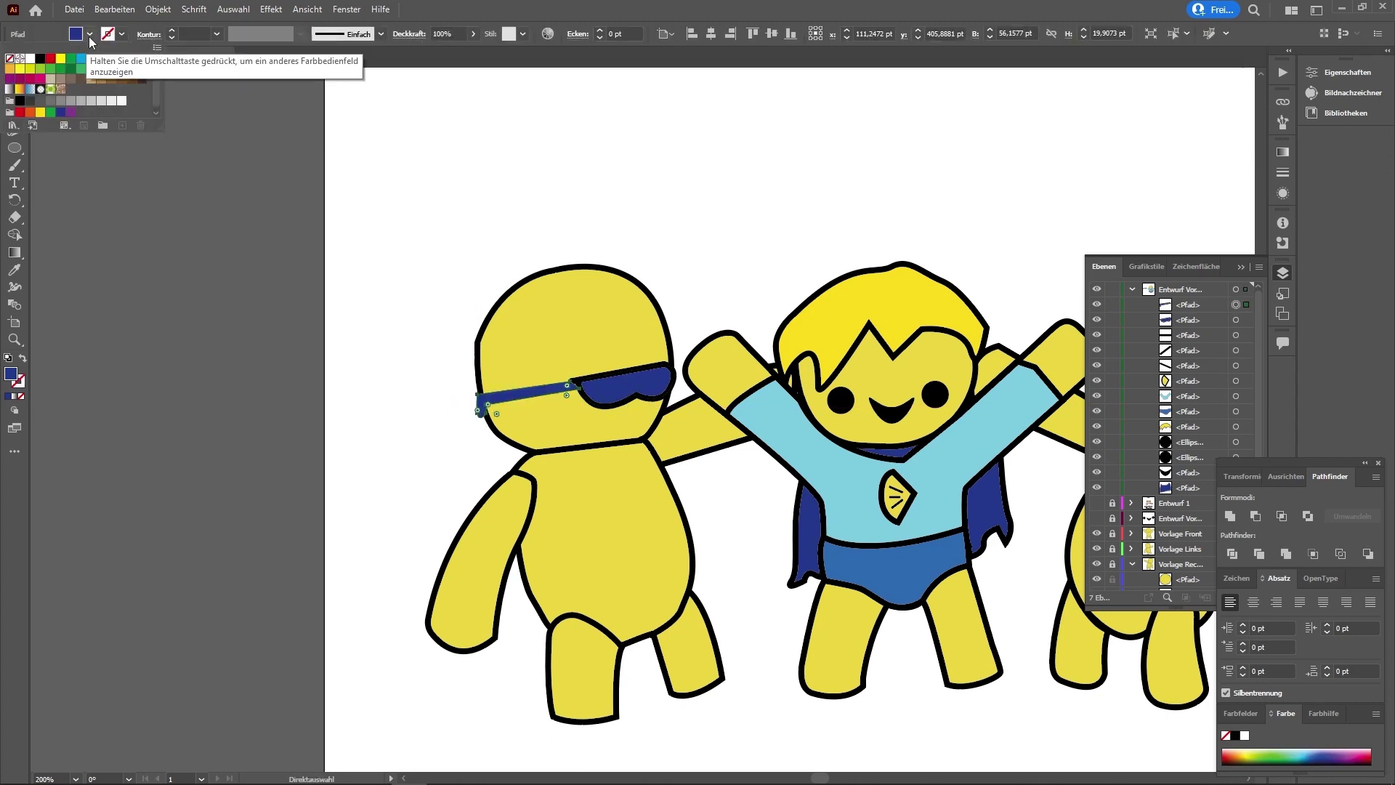
left_click(21, 87)
Step: Draw a slanted black headband across the left figure's forehead, wider at the front than at the back of the head
key("ctrl+plus")
key("ctrl+plus")
left_click(838, 292)
scroll(799, 327, "down", 3)
key("p")
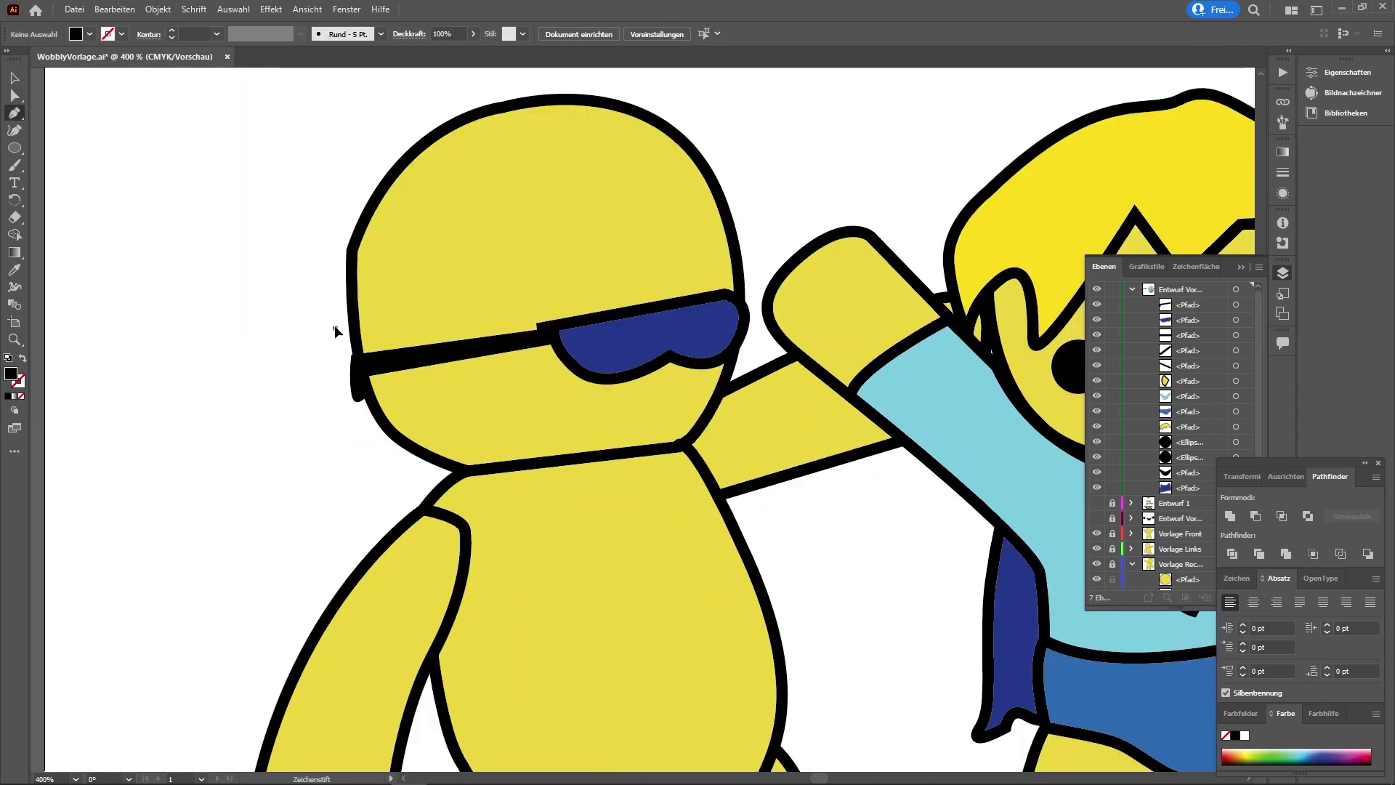
left_click(336, 314)
left_click(767, 194)
left_click(763, 272)
left_click(335, 328)
left_click(336, 314)
scroll(536, 336, "down", 5)
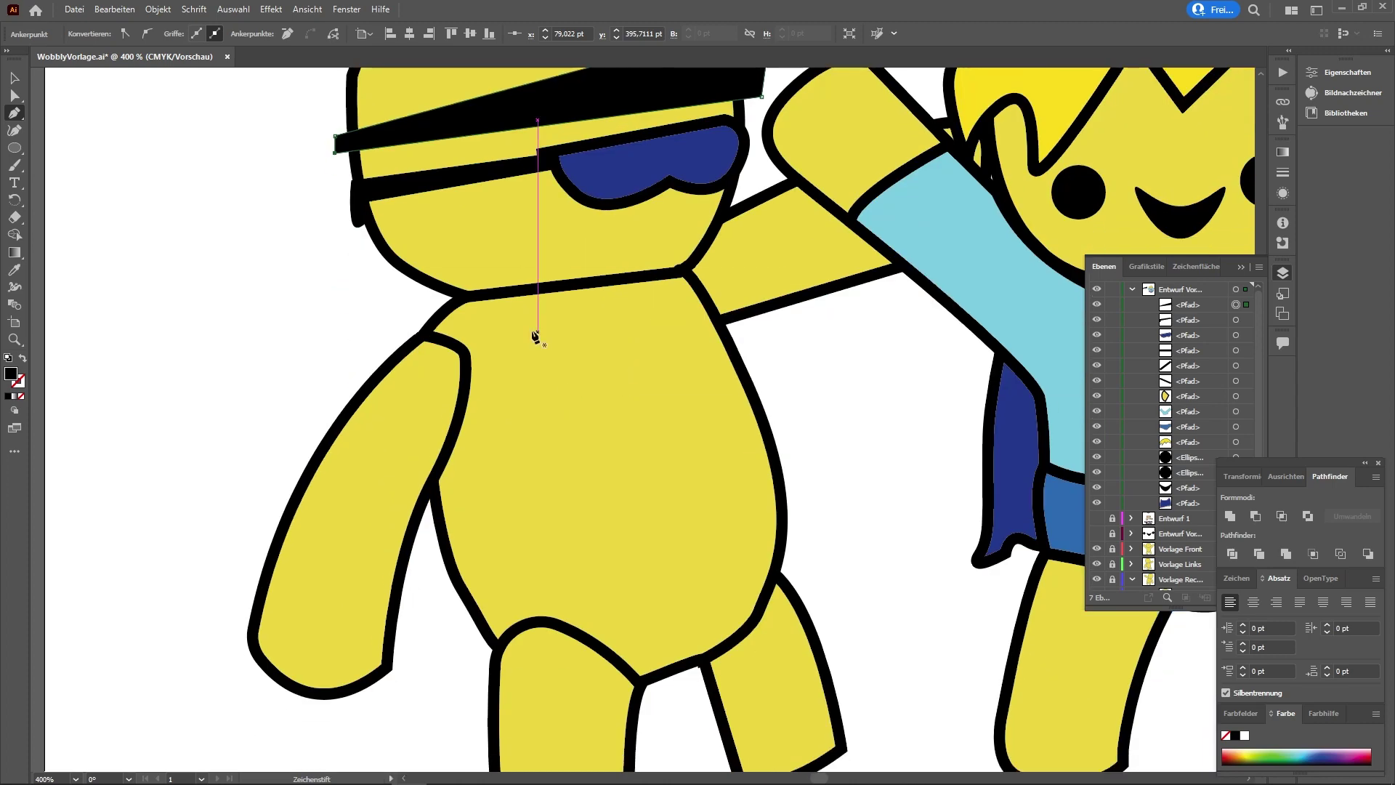
Step: Draw a black triangular neckerchief below the left figure's chin, pointing down onto the chest
scroll(536, 336, "up", 2)
left_click(474, 366)
left_click(639, 468)
left_click(690, 347)
left_click(474, 366)
key("ctrl+shift+a")
Step: Draw a curved black belt band across the left figure's waist, following the outline of the body
key("ctrl+minus")
key("ctrl+minus")
key("ctrl+plus")
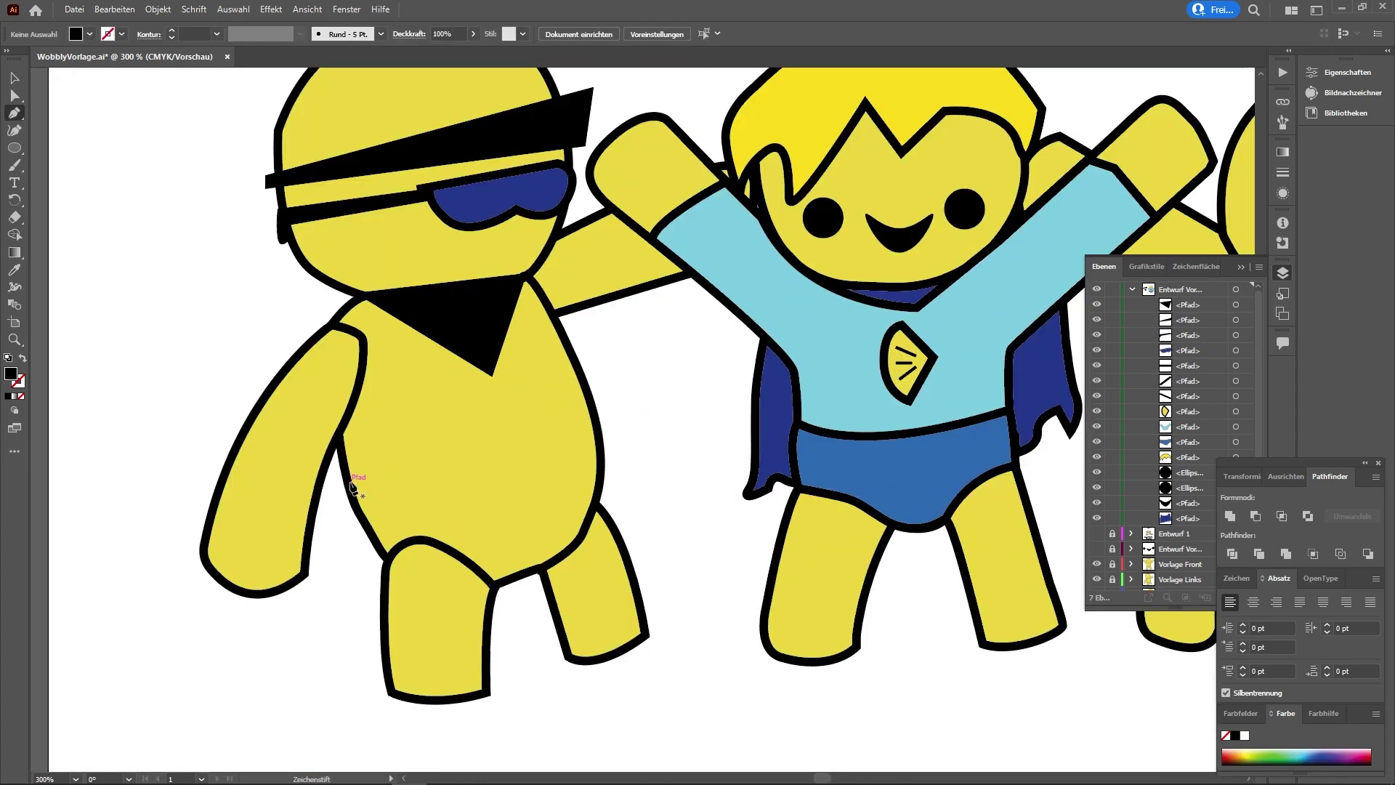
left_click(349, 483)
left_click_drag(600, 466, 642, 388)
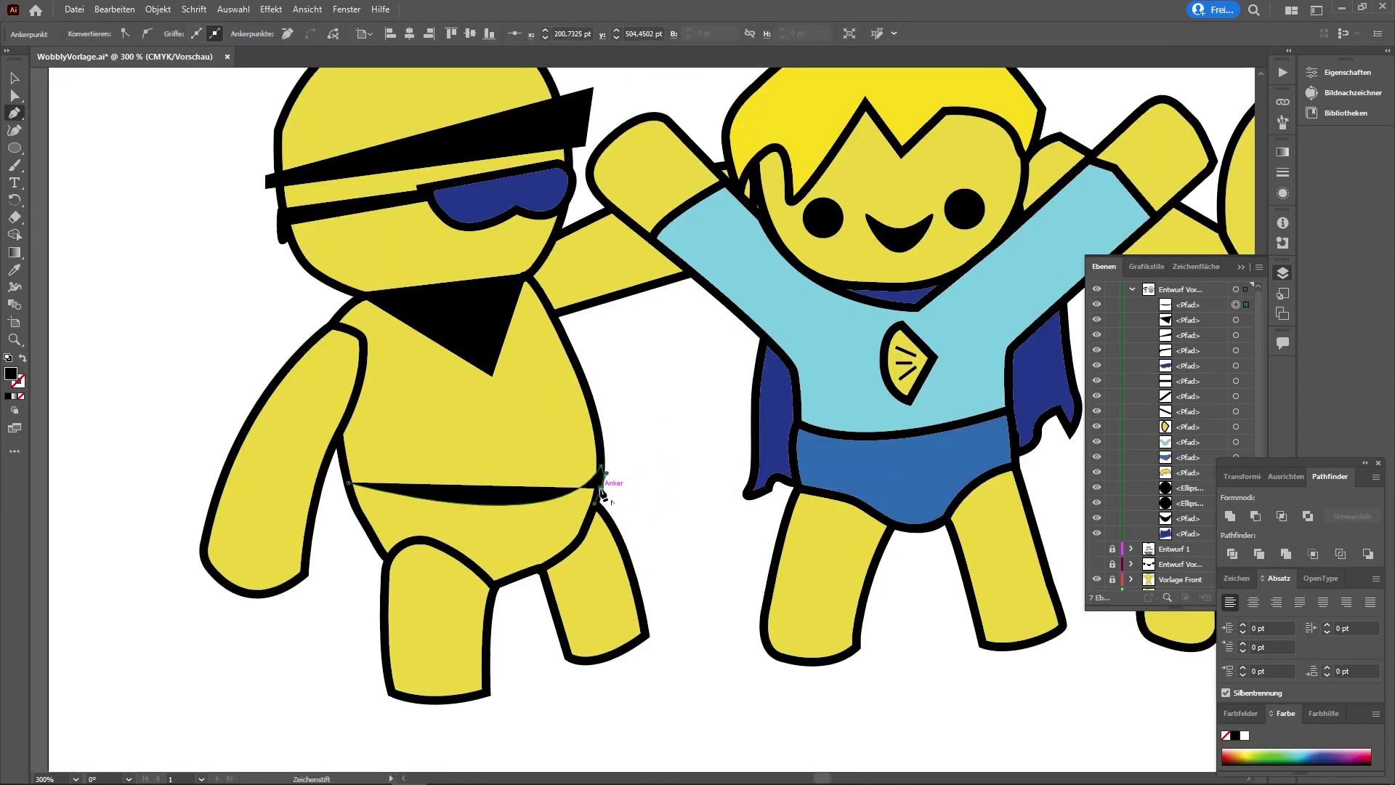
left_click_drag(123, 464, 117, 443)
key("a")
left_click(358, 502)
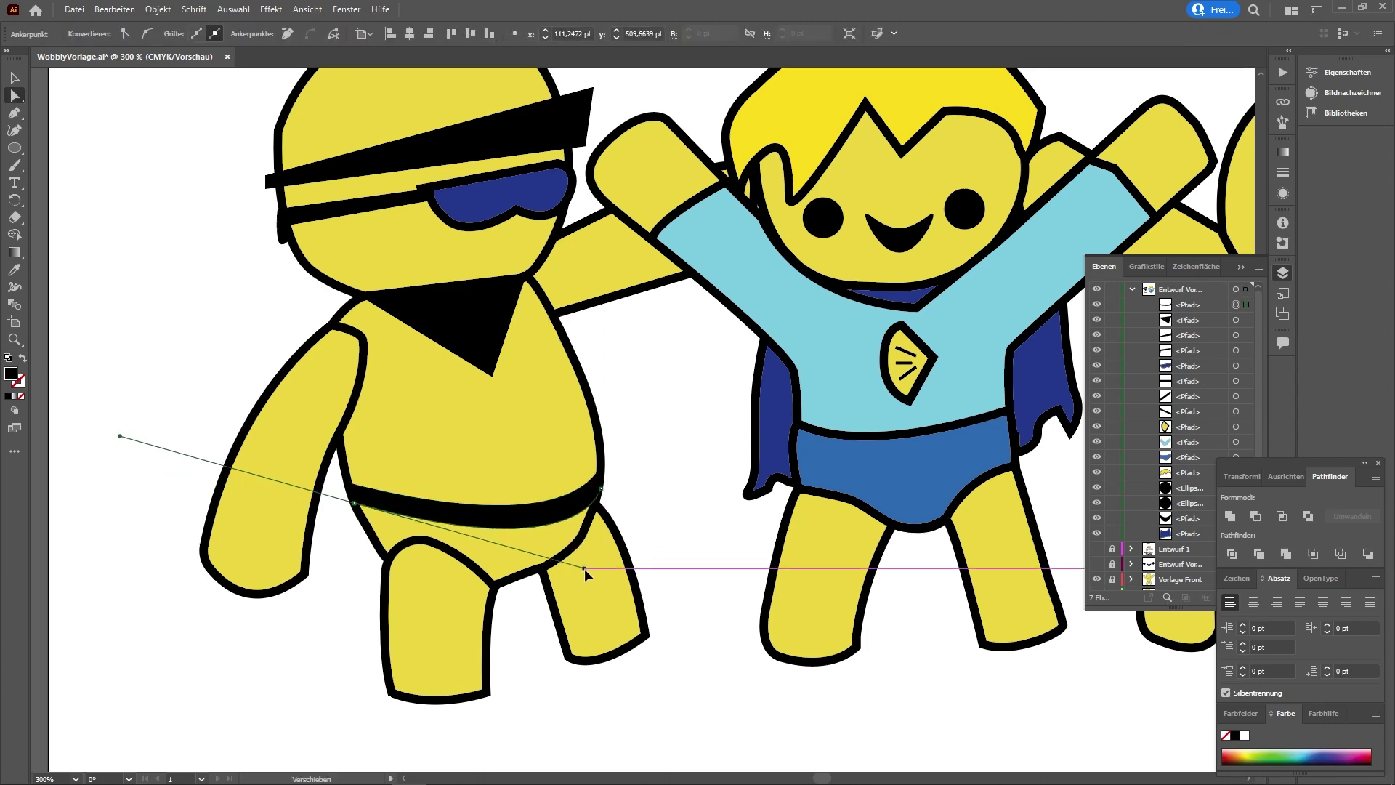
left_click(729, 489)
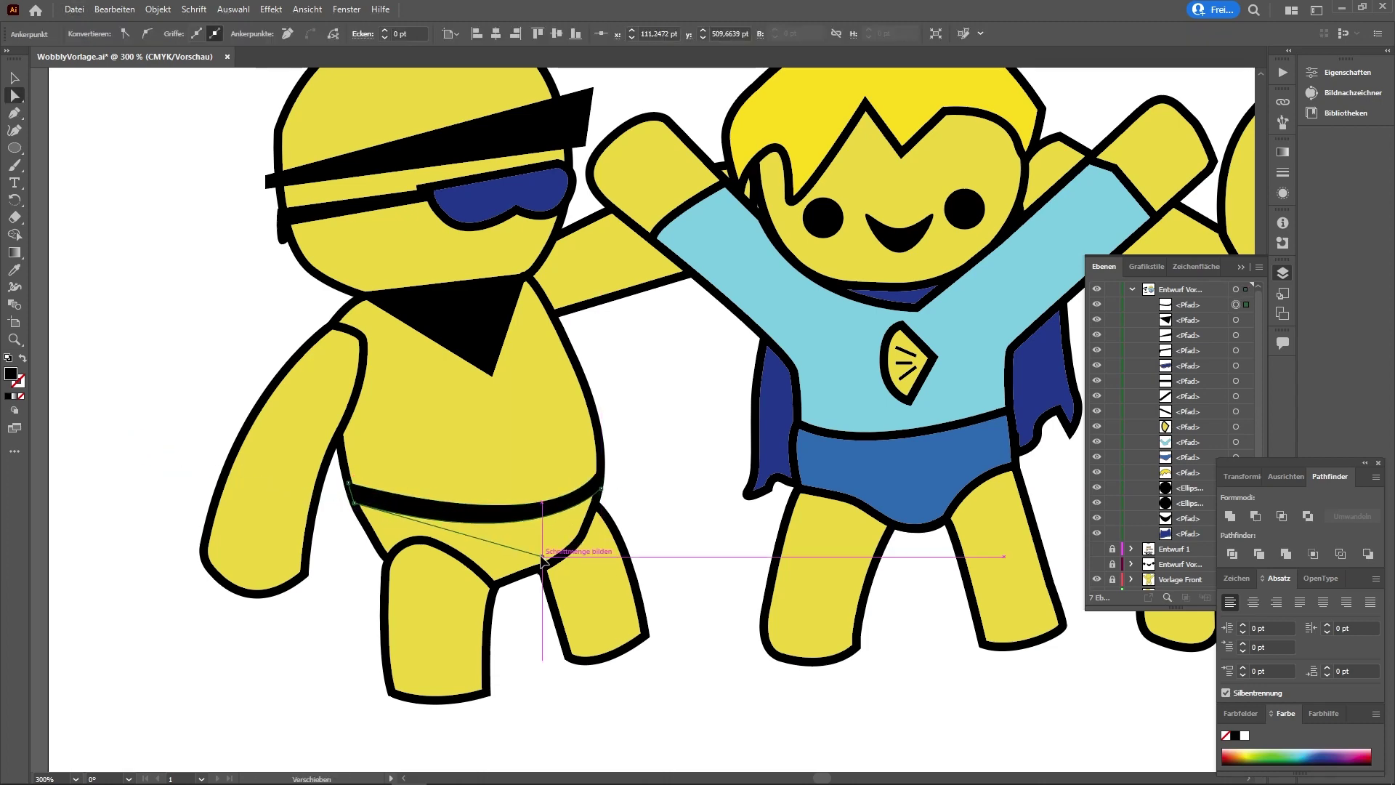
Step: Draw a small black goatee and thin mouth line on the left figure's face and pointed scarf ends at the nape
scroll(688, 525, "up", 2)
key("ctrl+0")
scroll(622, 436, "up", 5)
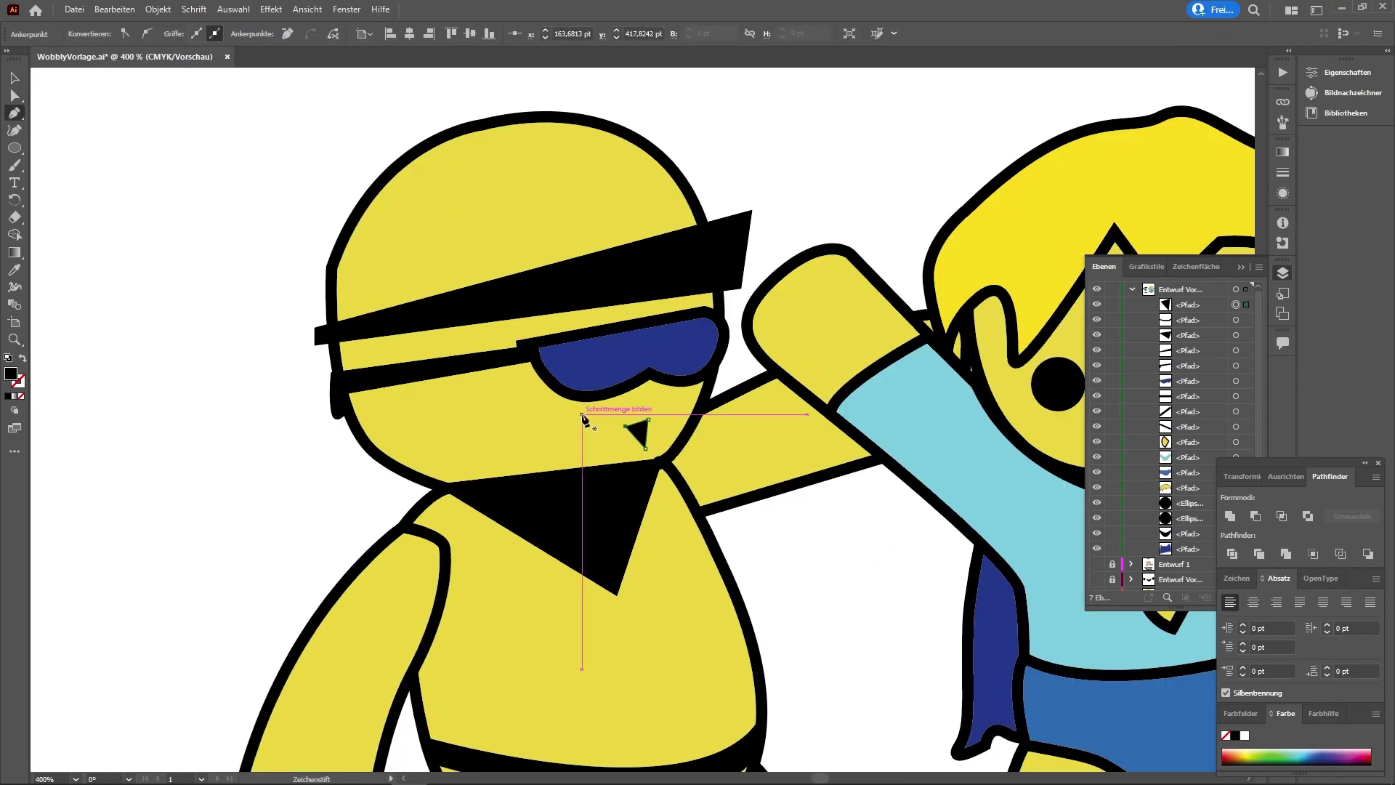
key("Escape")
scroll(576, 420, "up", 1)
scroll(421, 436, "down", 2)
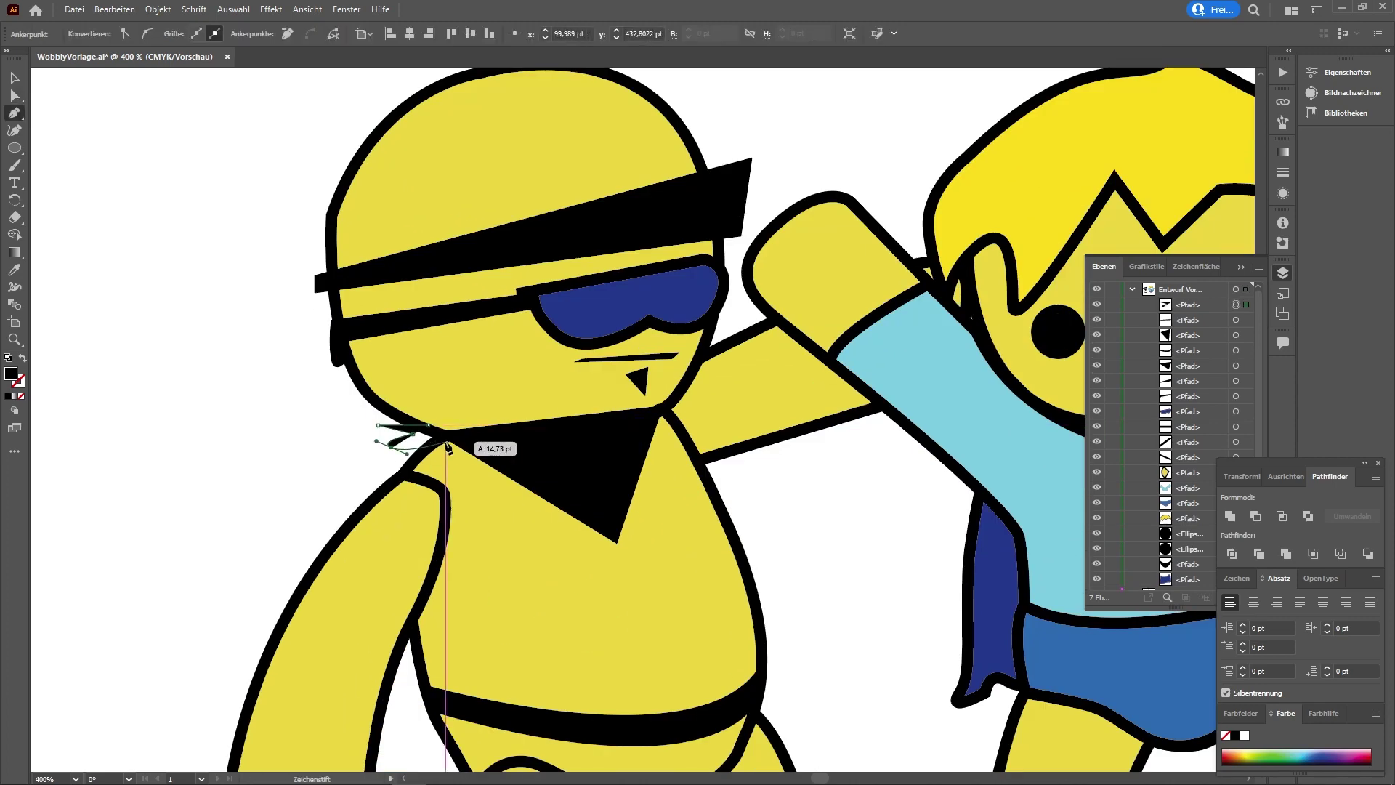
Step: Draw a black short-sleeve shape with a curved hem over the upper part of the left figure's lowered arm
key("z")
scroll(500, 553, "up", 3)
scroll(500, 552, "down", 2)
scroll(311, 483, "up", 1)
key("p")
left_click(323, 469)
left_click_drag(409, 483, 424, 529)
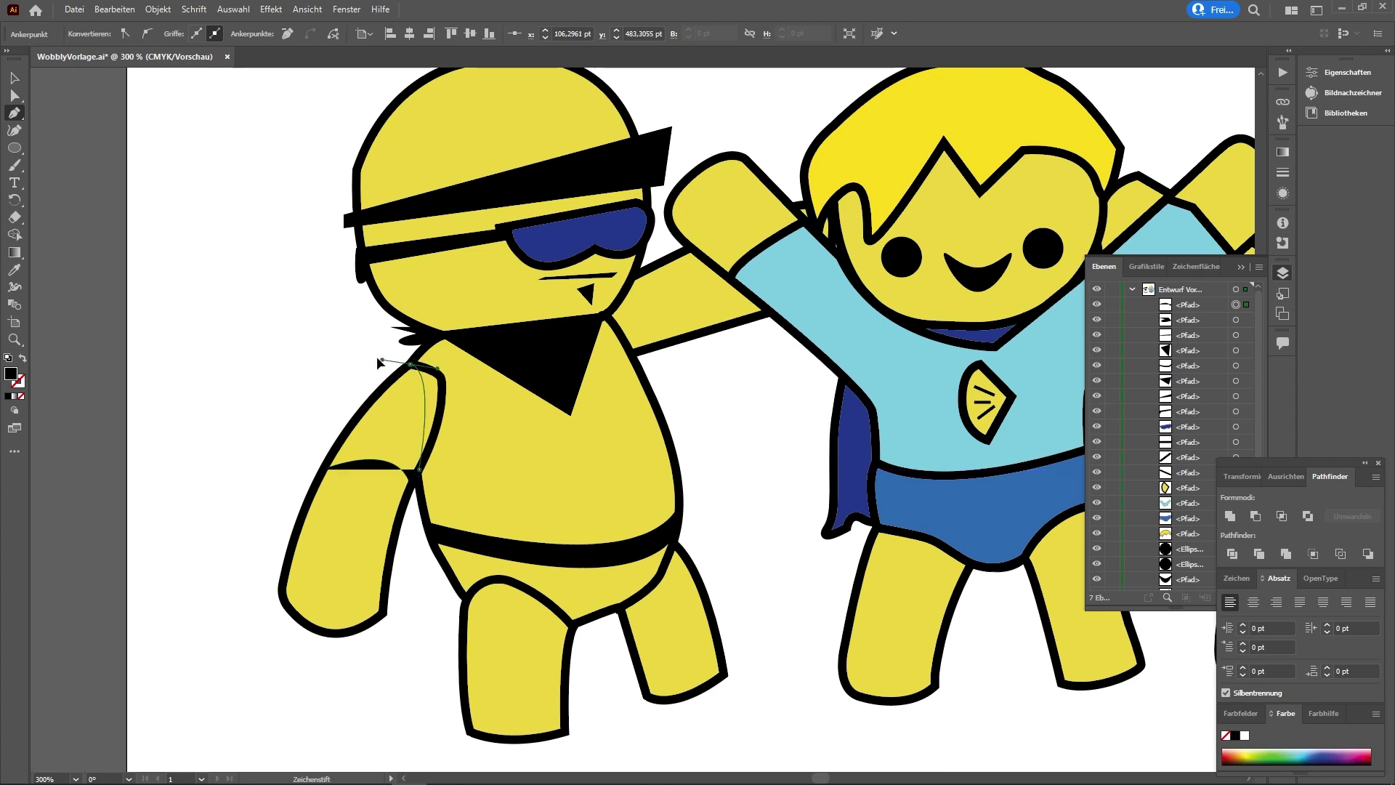
left_click_drag(378, 361, 337, 370)
scroll(325, 514, "up", 1)
left_click(323, 486)
Step: Draw a black sleeve shape over the shoulder half of the left figure's raised arm
left_click(672, 276)
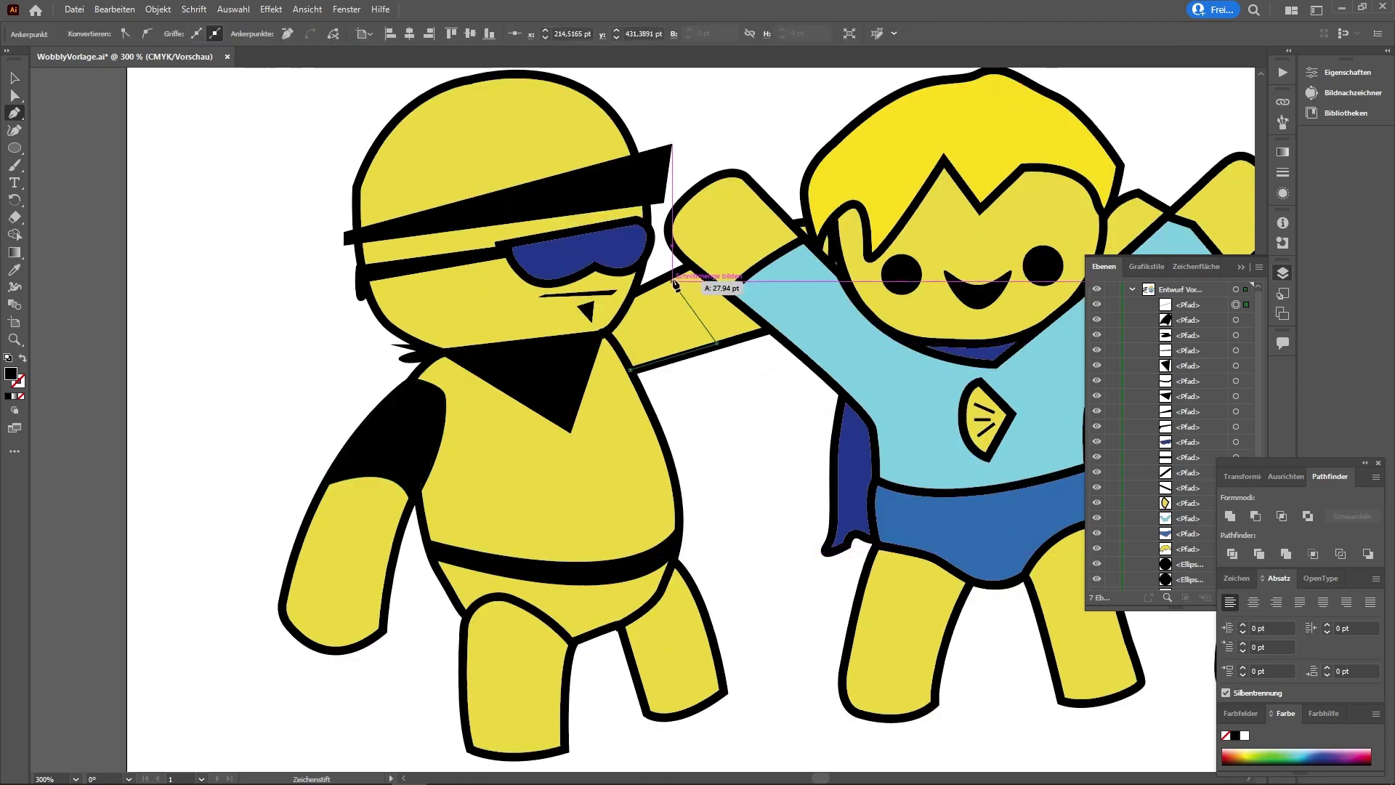
left_click(717, 343)
left_click(631, 370)
key("a")
key("ctrl+shift+a")
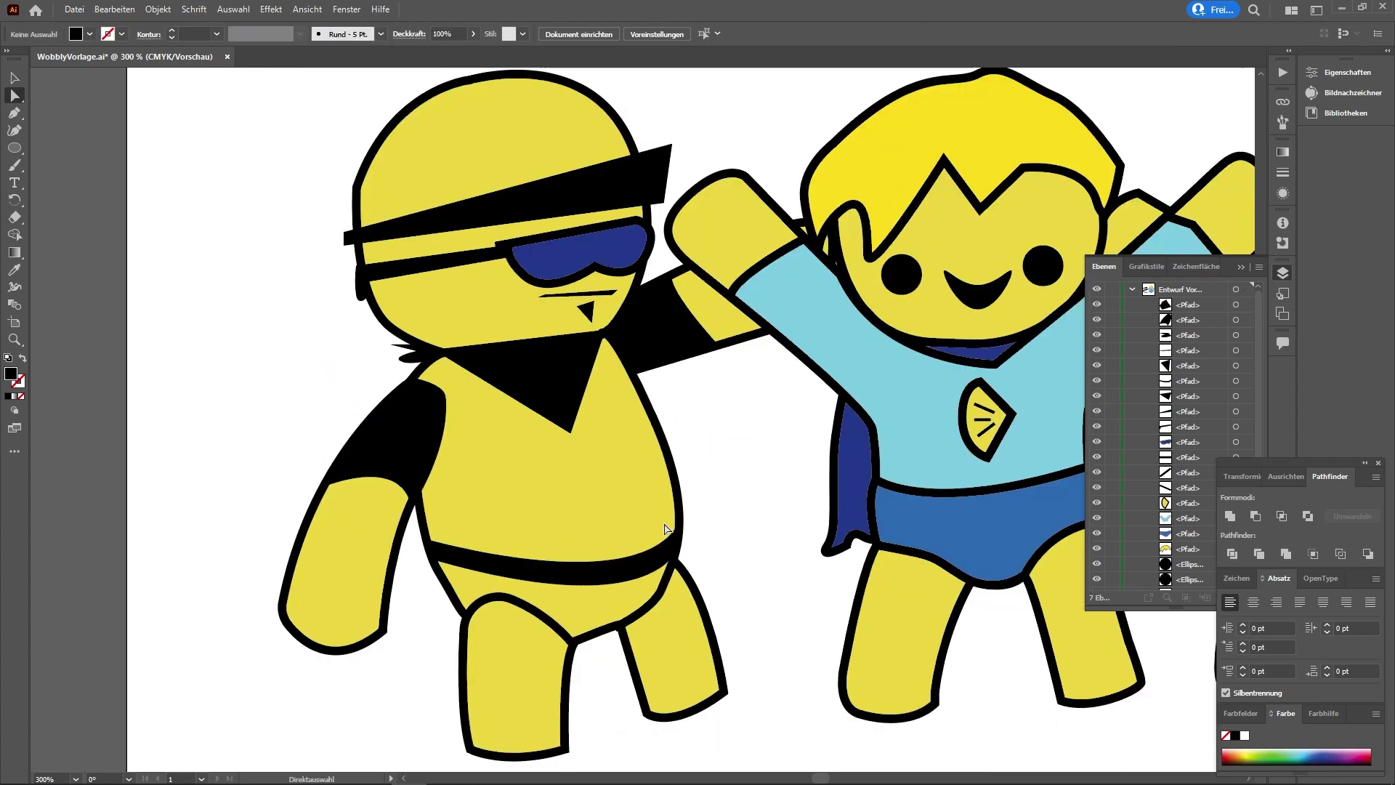
Step: Draw a small black lightning bolt on the left figure's lowered forearm
key("ctrl+f")
key("ctrl+shift+a")
key("a")
scroll(407, 603, "up", 1)
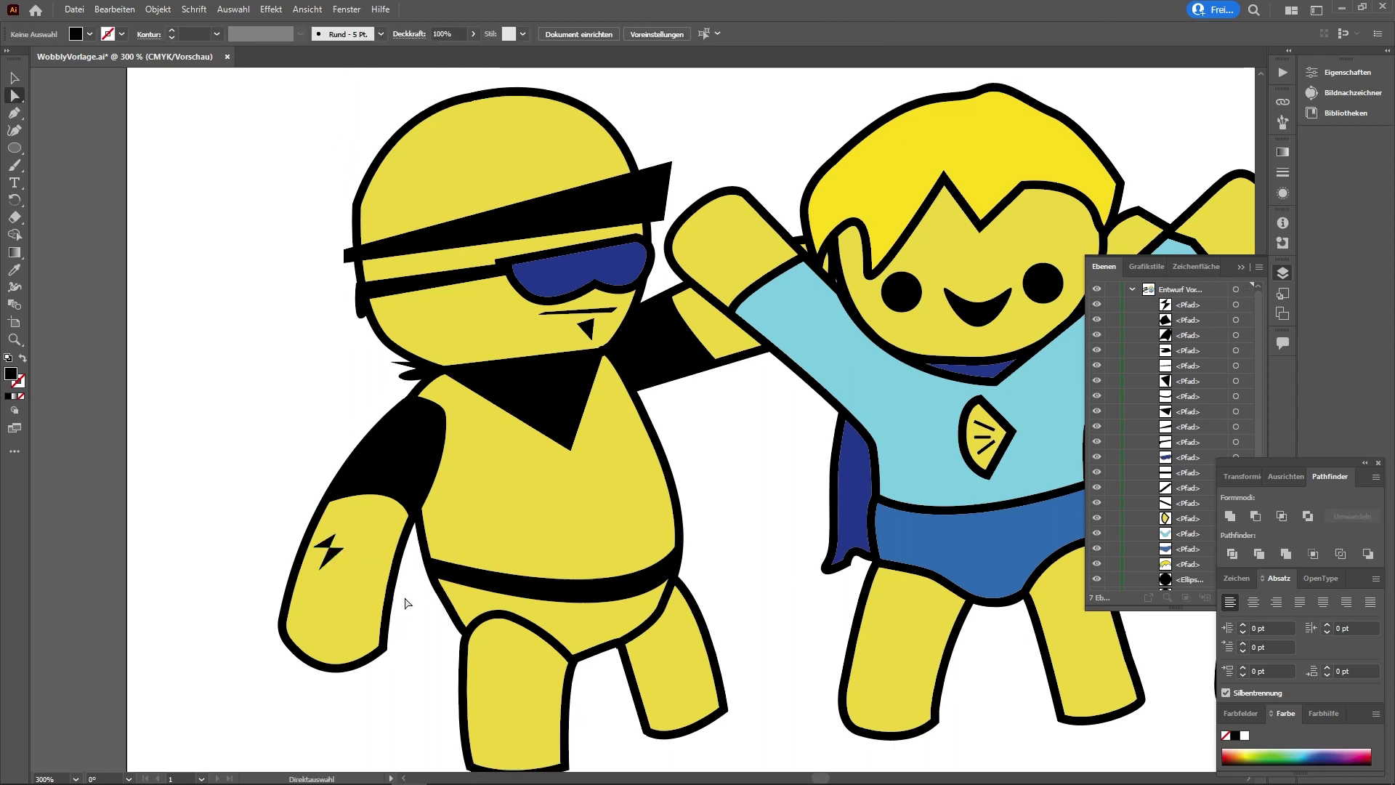
left_click_drag(664, 467, 726, 509)
key("ctrl+z")
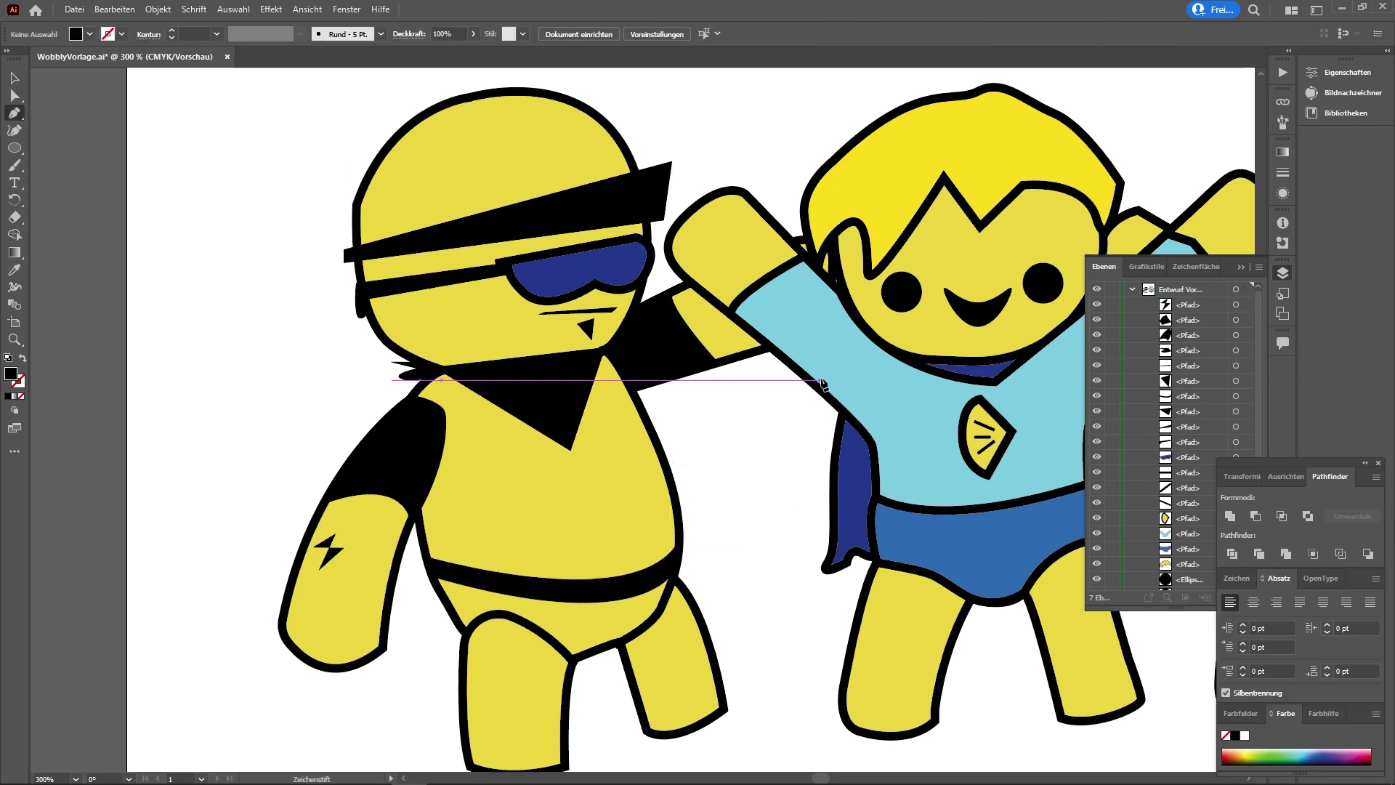
Step: Copy the lightning bolt onto the left figure's chest, enlarge it and tilt it slightly
left_click_drag(331, 554, 606, 446)
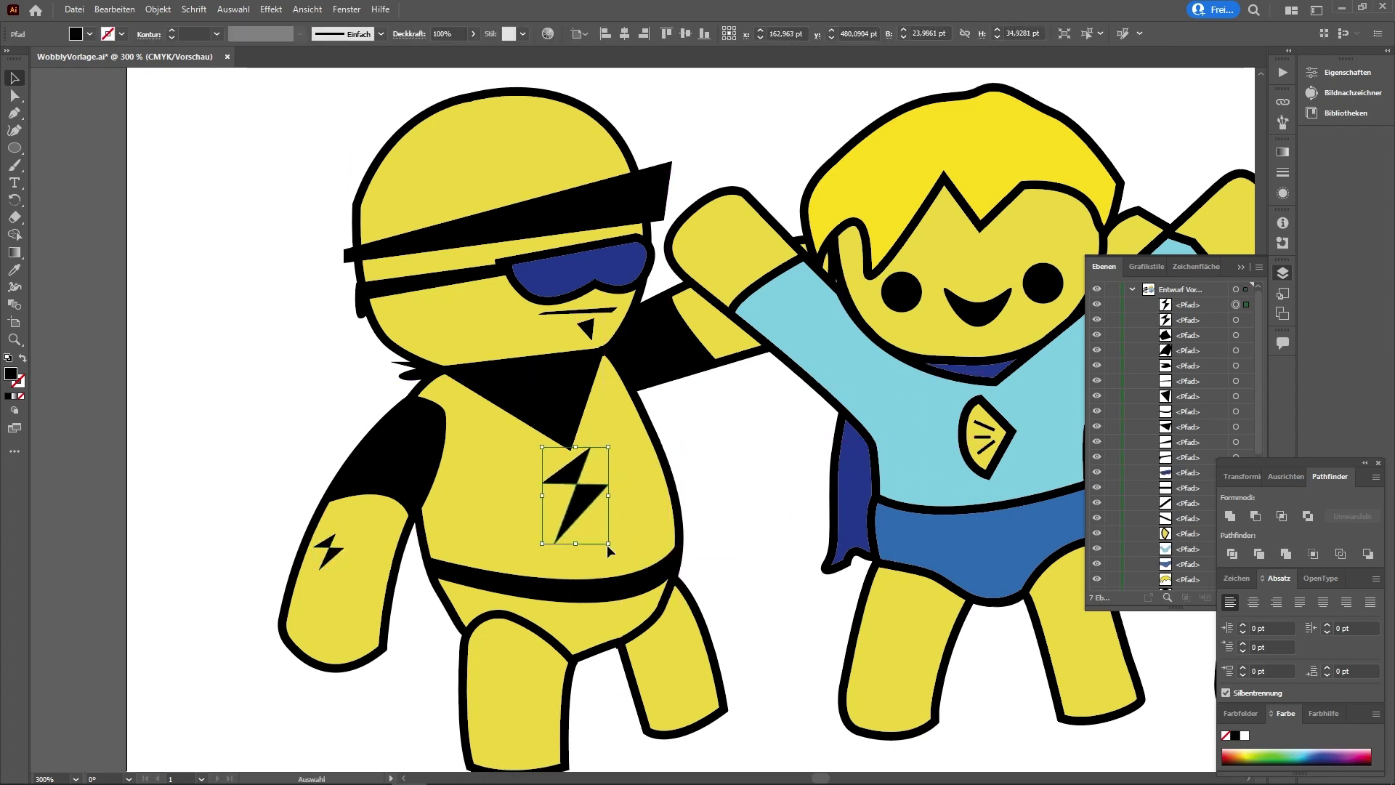
left_click_drag(608, 544, 611, 558)
key("ctrl+shift+a")
Step: Draw a spiky hair outline from the back of the headband up over the top of the left figure's head
key("p")
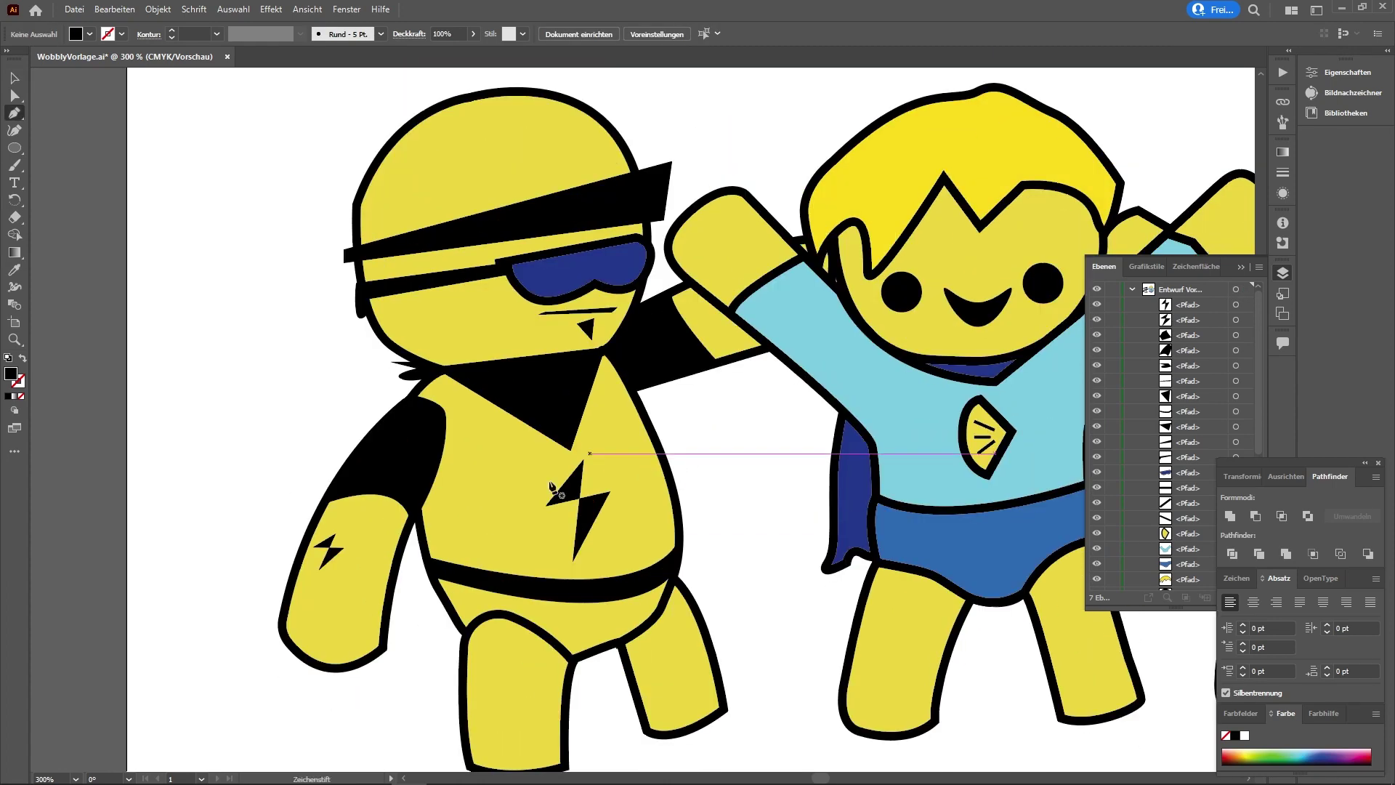
scroll(552, 489, "up", 3)
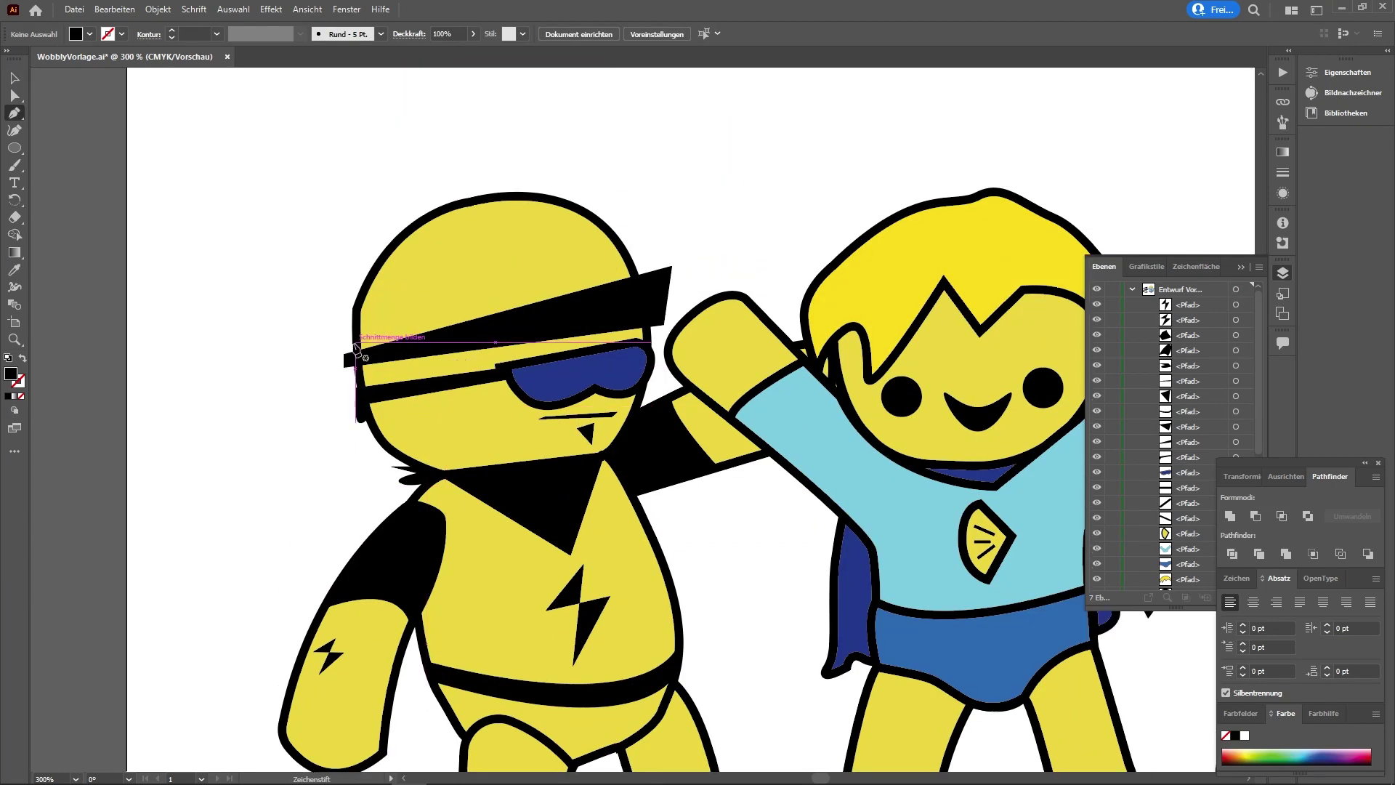
left_click(355, 349)
left_click(324, 317)
left_click(363, 307)
left_click(310, 256)
left_click(367, 269)
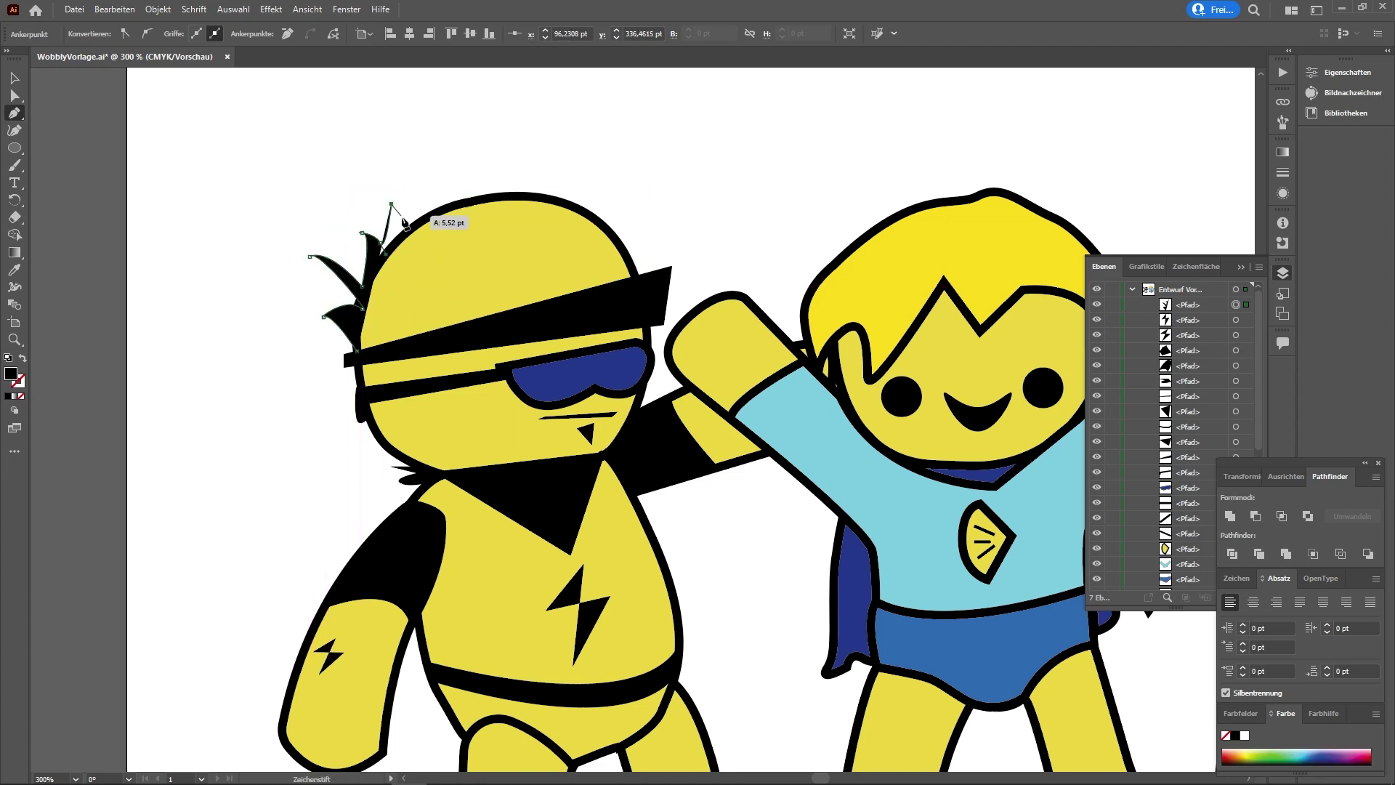
left_click_drag(545, 175, 578, 171)
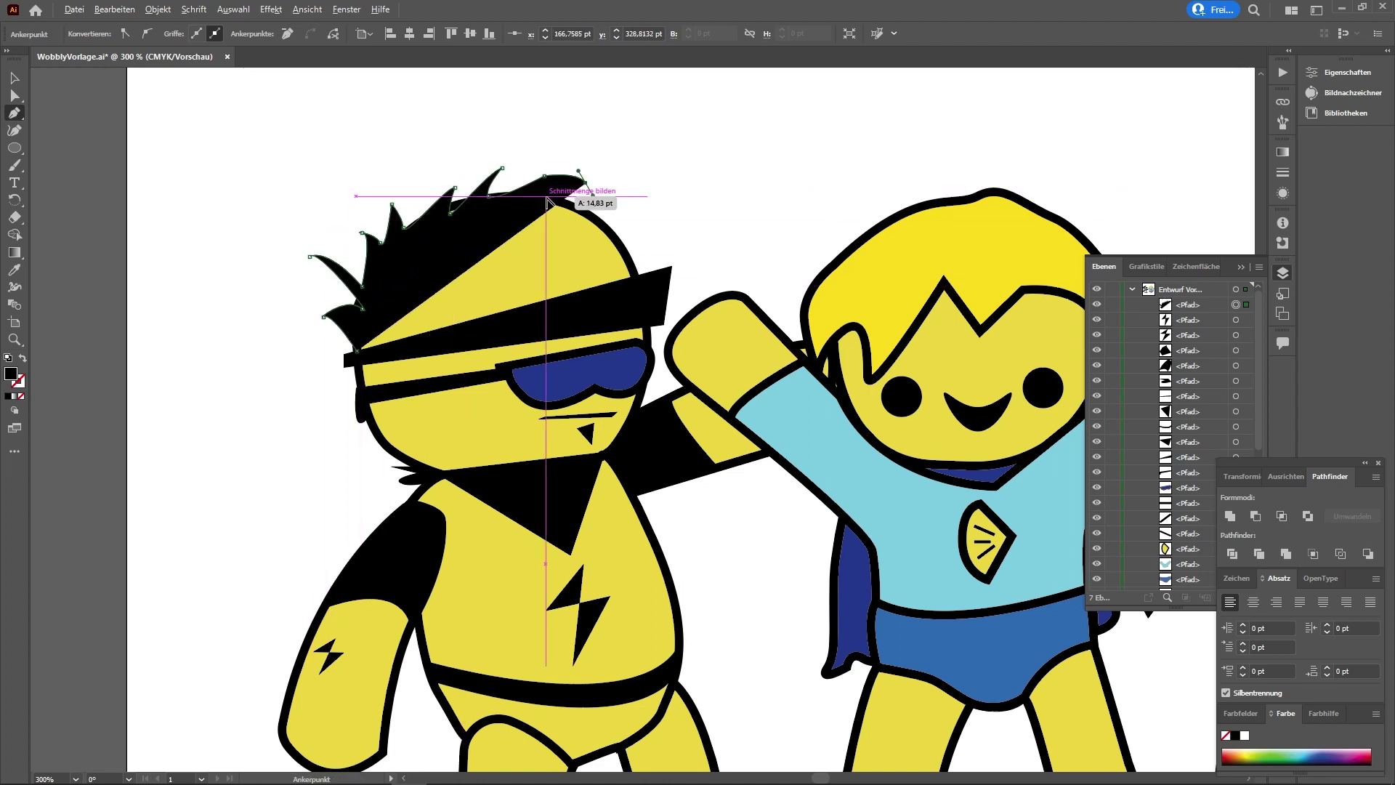
Step: Complete the hair outline with front spikes and a wavy fringe above the headband, close it and fill it green
left_click(631, 216)
left_click(594, 218)
left_click_drag(641, 233, 637, 251)
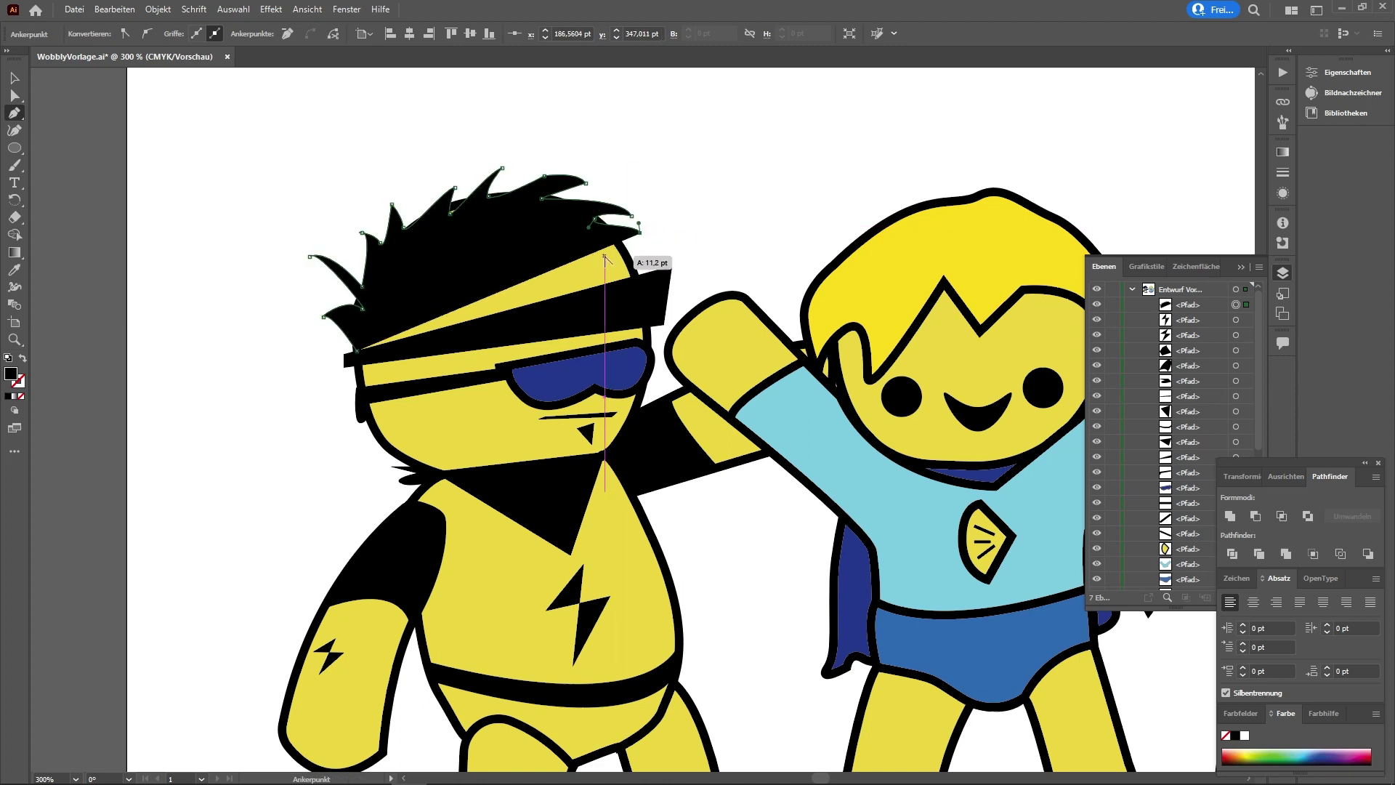
left_click(624, 257)
left_click(658, 258)
left_click(655, 274)
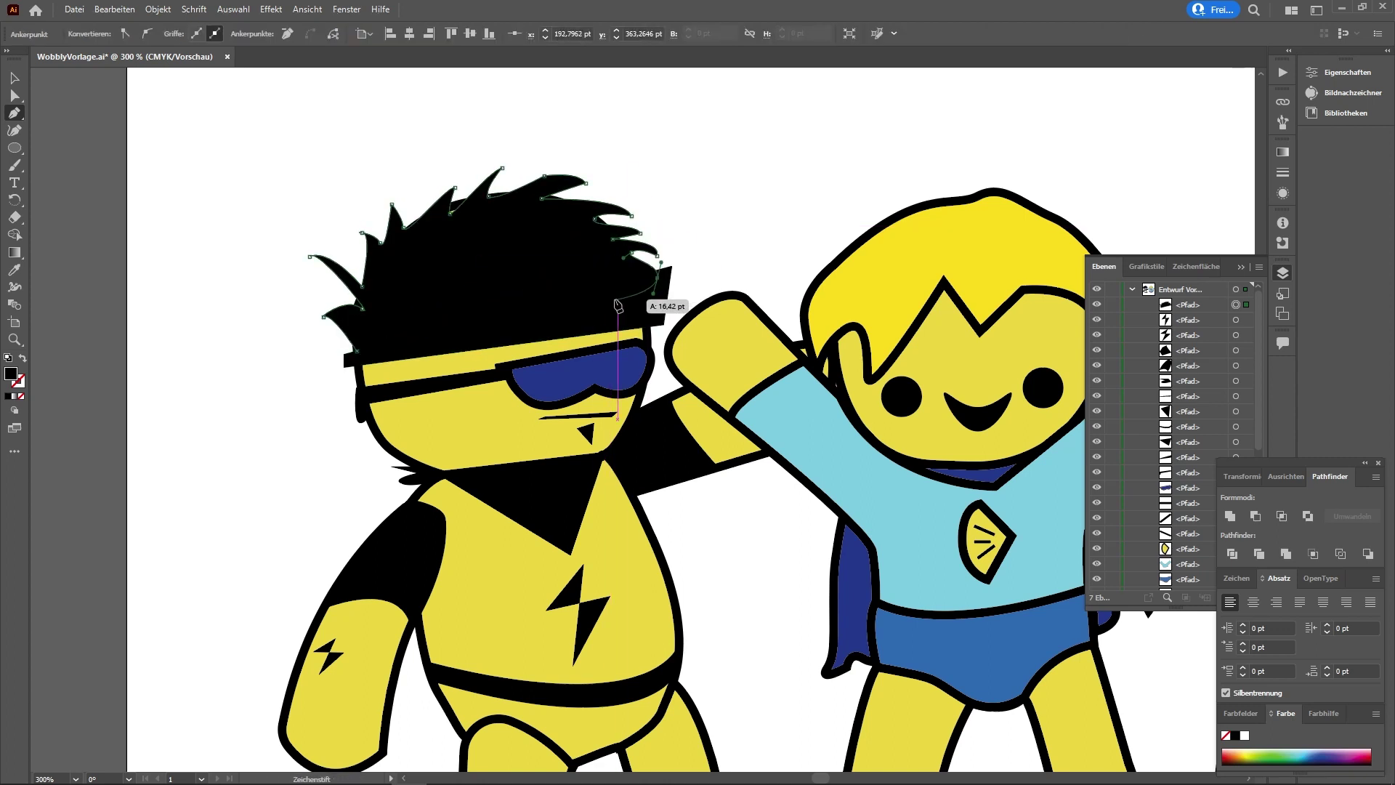
left_click_drag(625, 275, 594, 305)
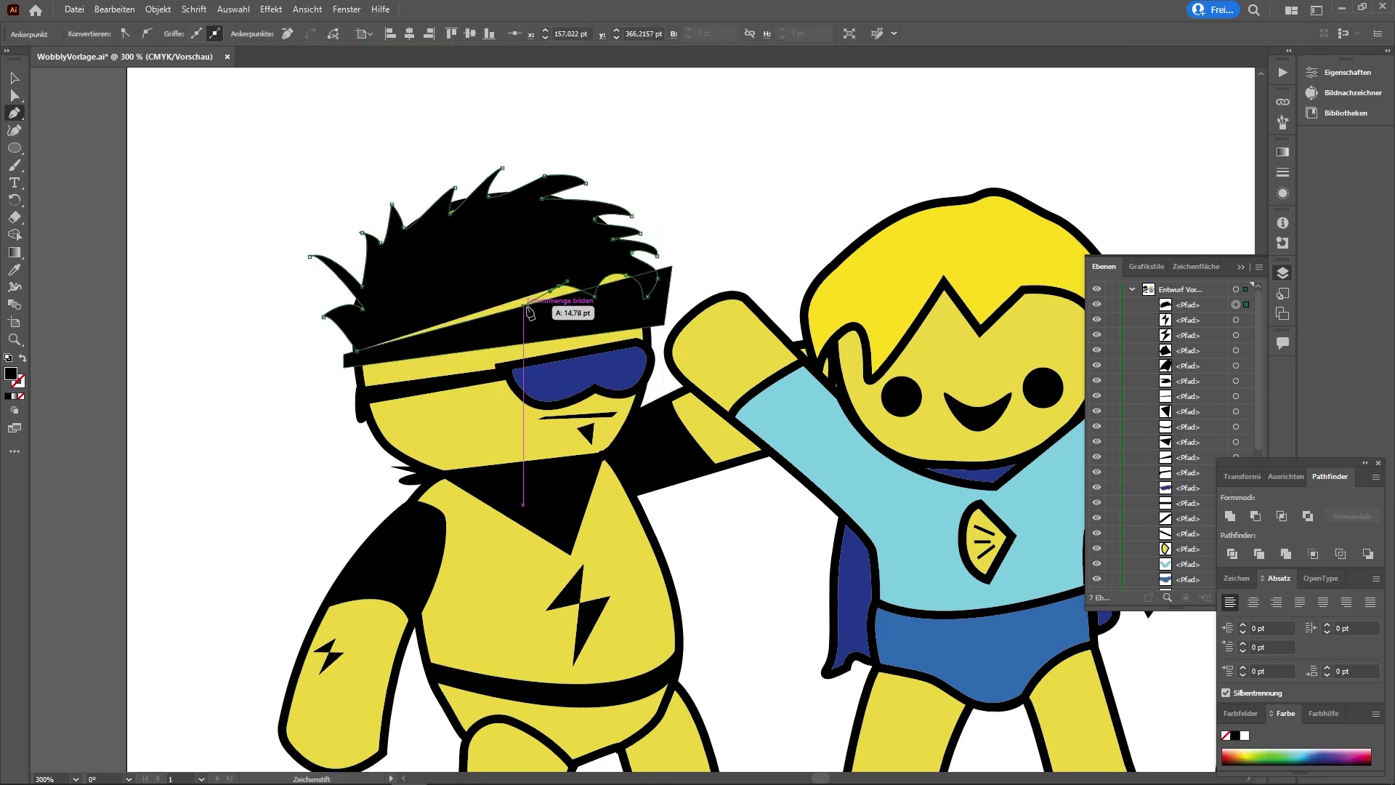
left_click(357, 351)
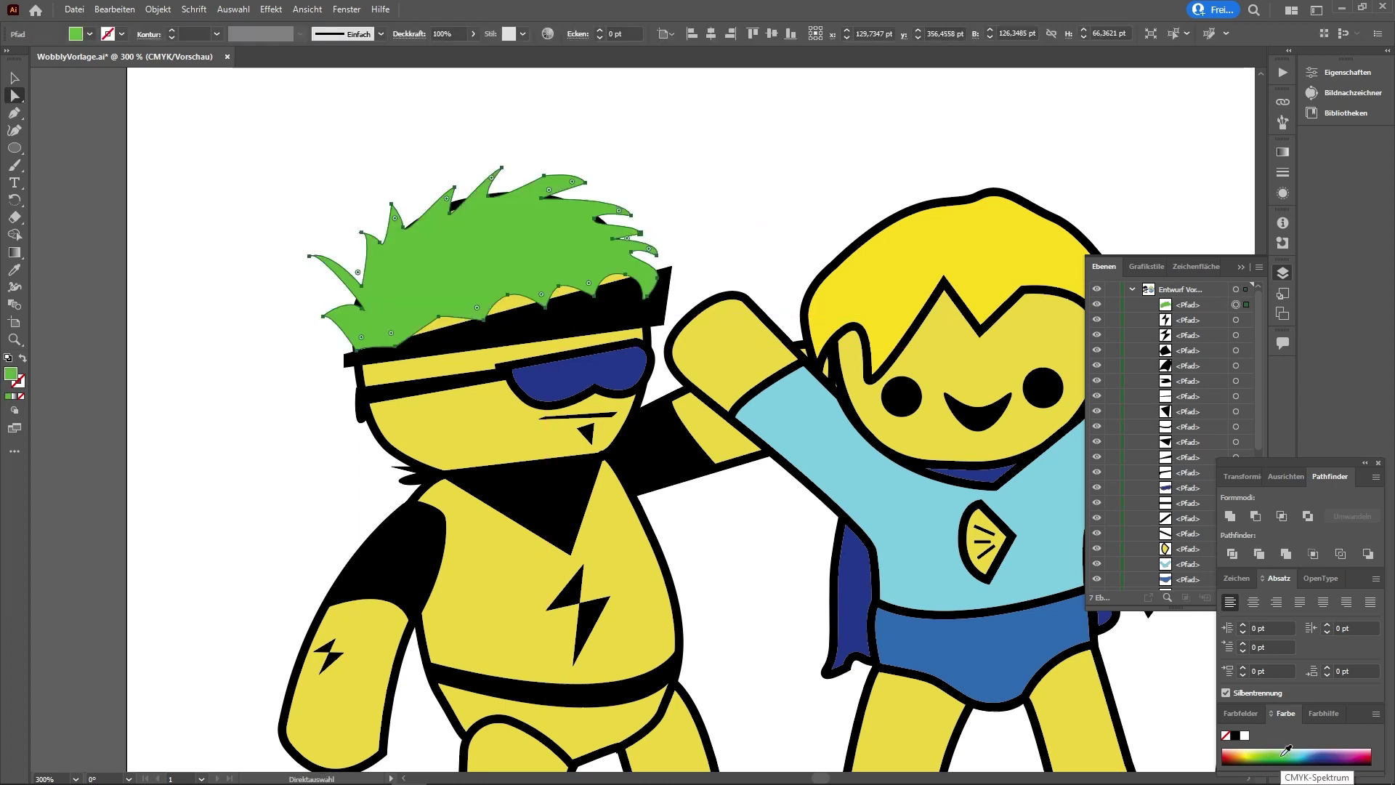
Step: Enlarge the green hair to about 133 pt wide and 83 pt high so it covers the left figure's head
key("v")
key("ctrl+shift+a")
left_click(610, 304)
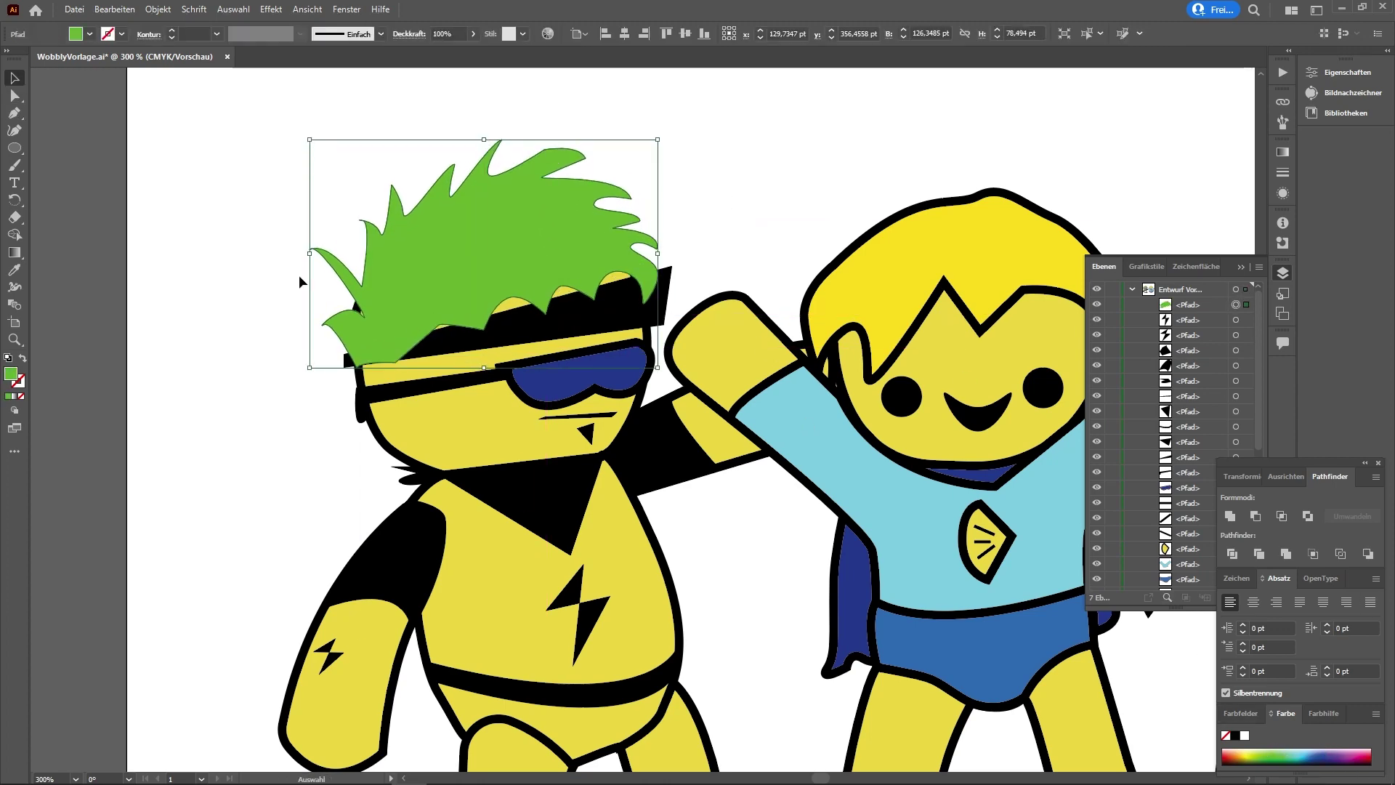
key("ctrl+shift+a")
key("z")
left_click(782, 339, "alt")
left_click(327, 313)
scroll(585, 240, "down", 3)
key("v")
left_click(586, 240)
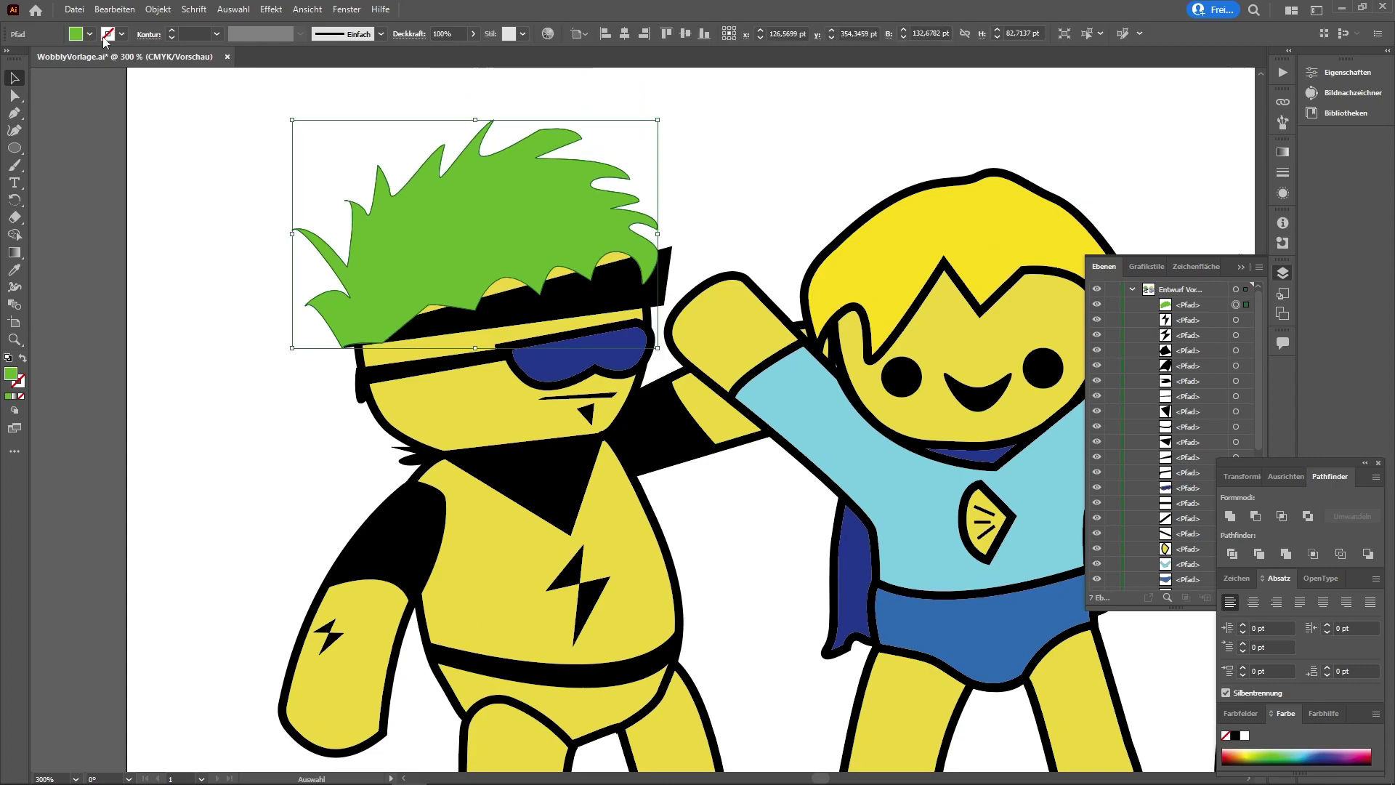
Step: Give the green hair a 3 pt black outline
left_click(89, 34)
key("Escape")
left_click(218, 207)
Step: Unlock the Vorlage Rechts layer and tidy the edge where the right figure's raised arm meets the body
scroll(218, 207, "up", 3)
scroll(461, 436, "right", 5)
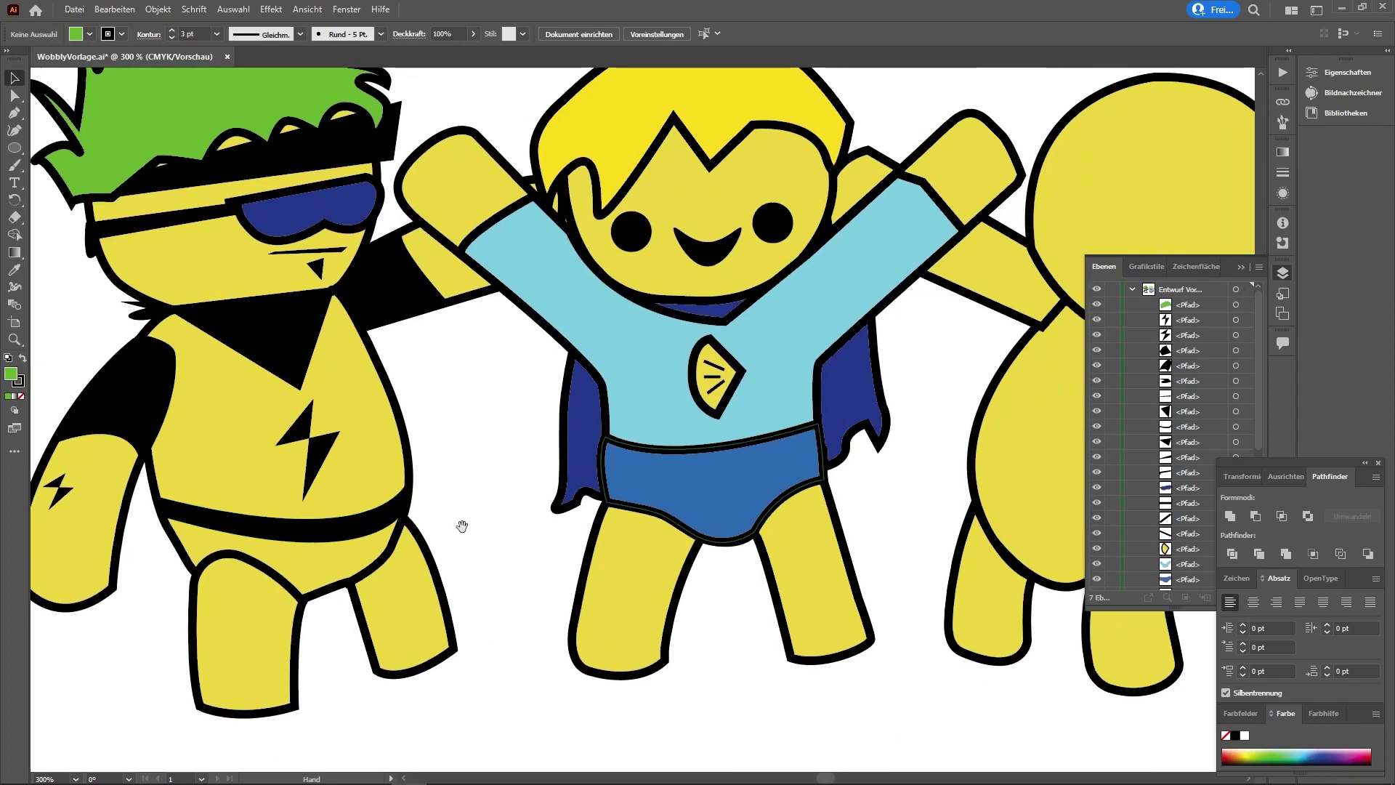
key("z")
left_click(923, 298, "alt")
left_click(923, 298, "alt")
left_click(909, 364)
key("a")
left_click(717, 405)
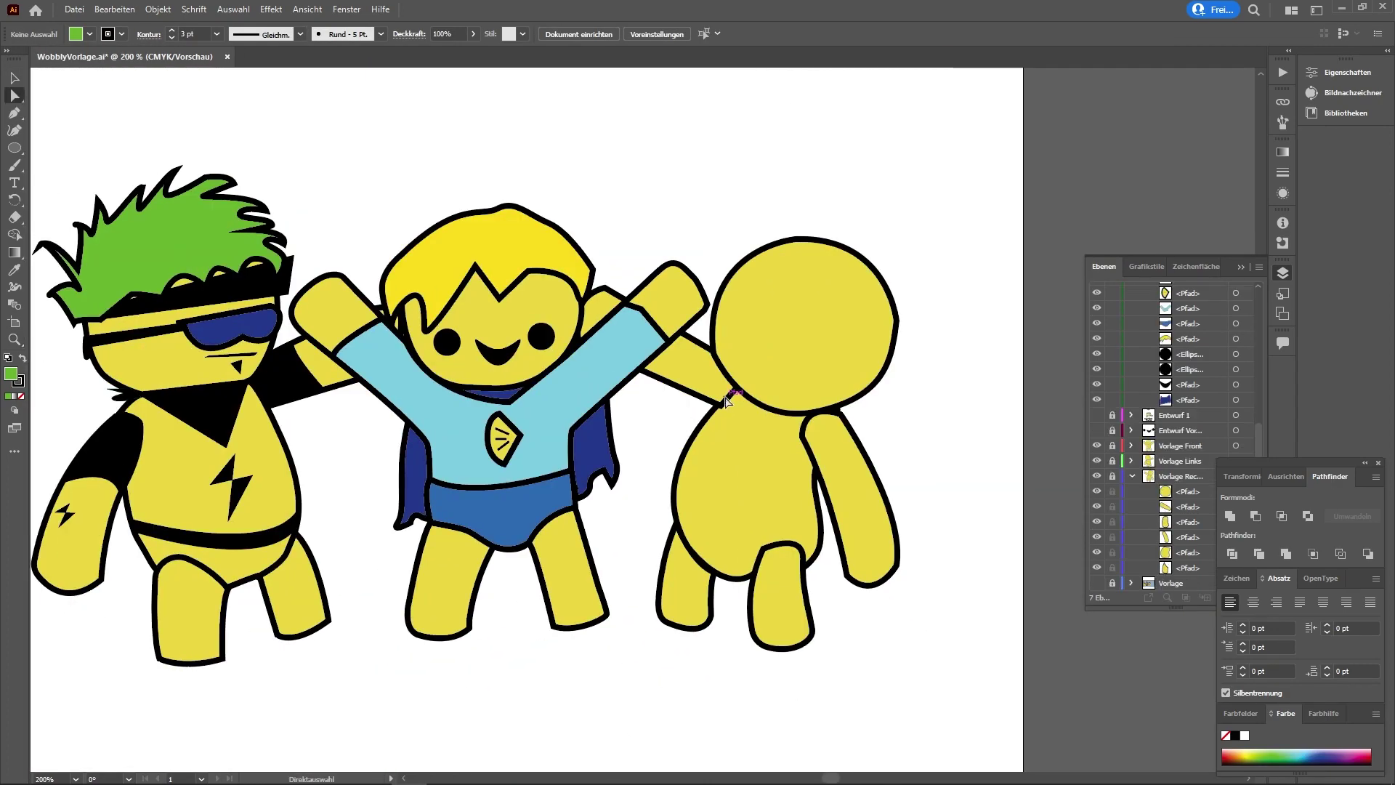
left_click(718, 405)
scroll(998, 342, "down", 1)
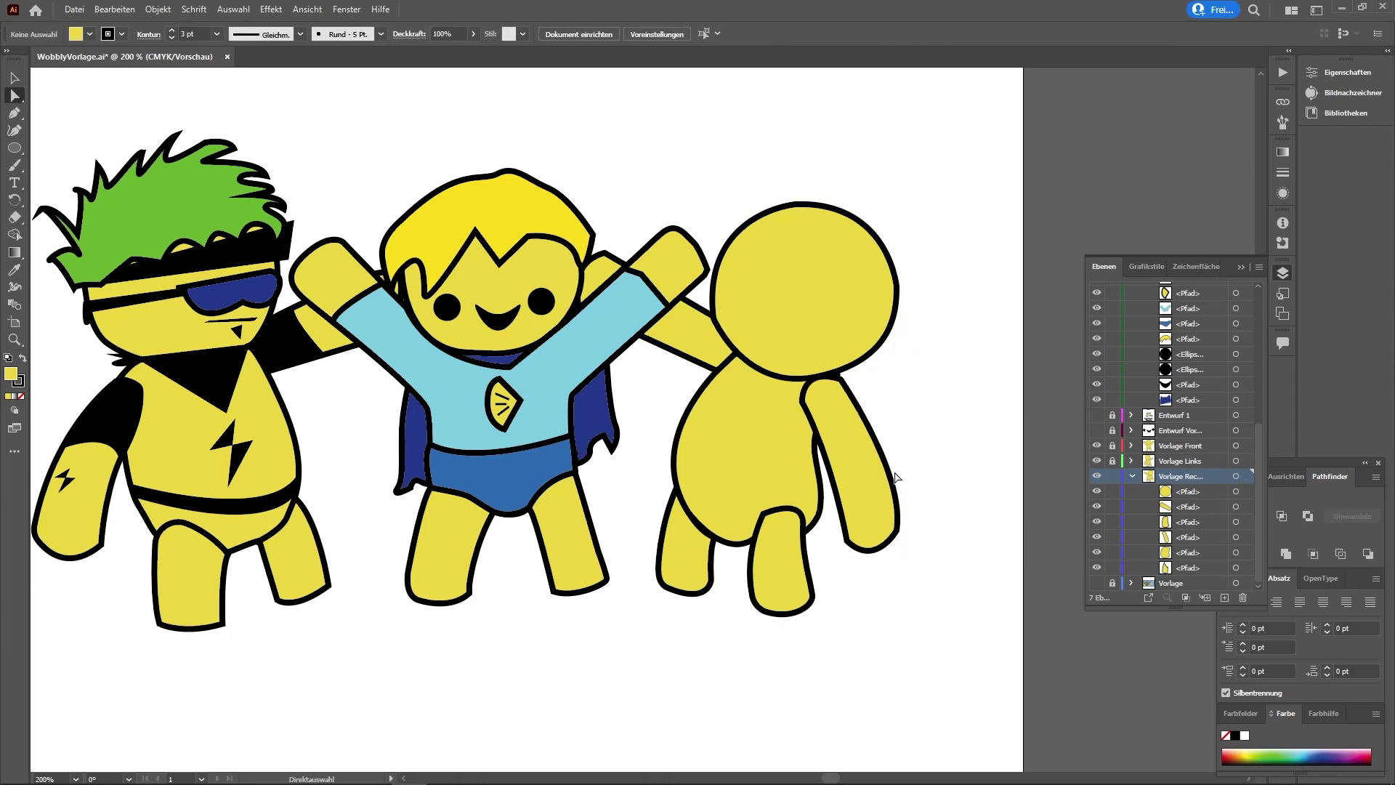
Step: Lock the Vorlage Rechts layer, collapse the expanded layers and make the topmost Entwurf layer active
left_click(1112, 476)
left_click(1132, 476)
scroll(1134, 327, "up", 5)
left_click(1132, 289)
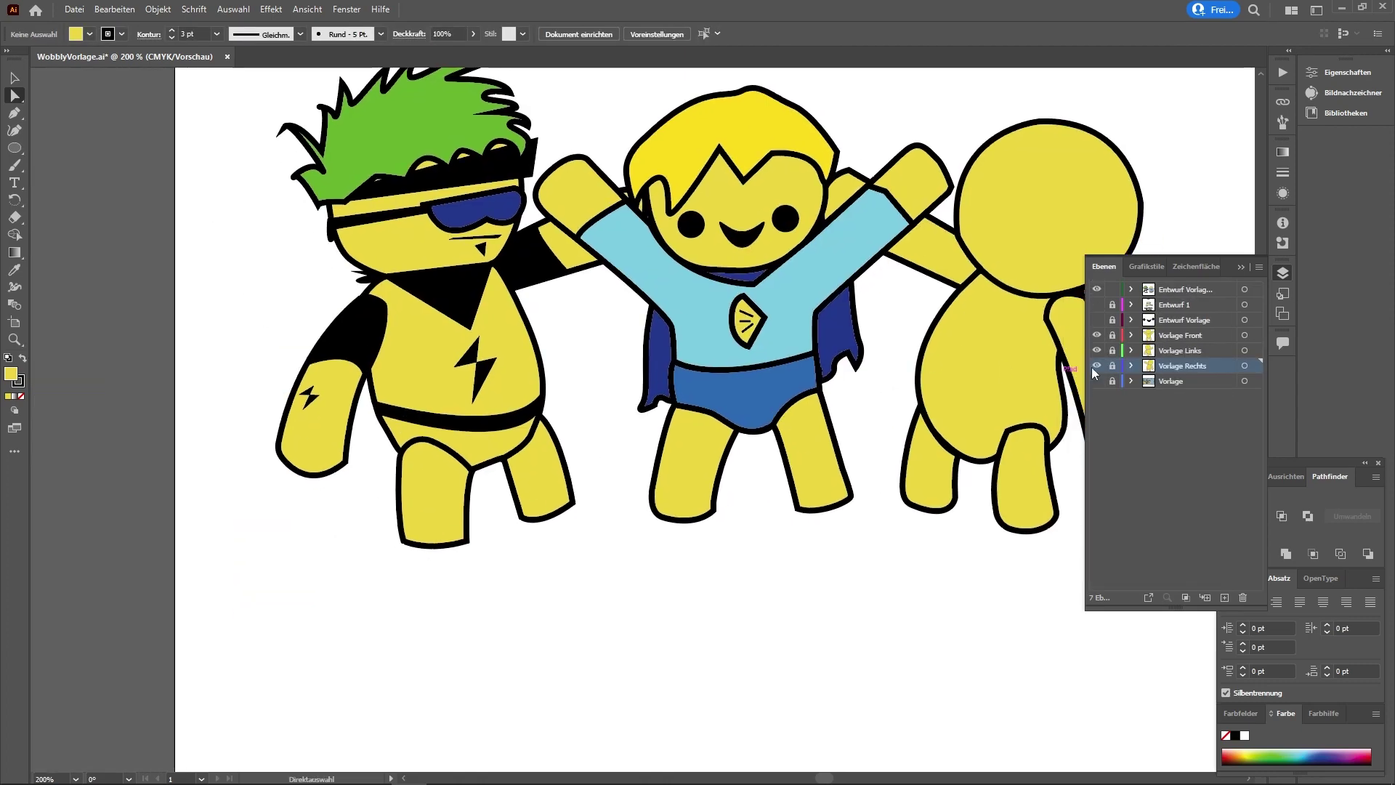
left_click(1177, 289)
Step: Draw closed shoe shapes with curved upper edges over both feet of the central figure
key("z")
left_click(643, 422)
left_click_drag(639, 451, 663, 586)
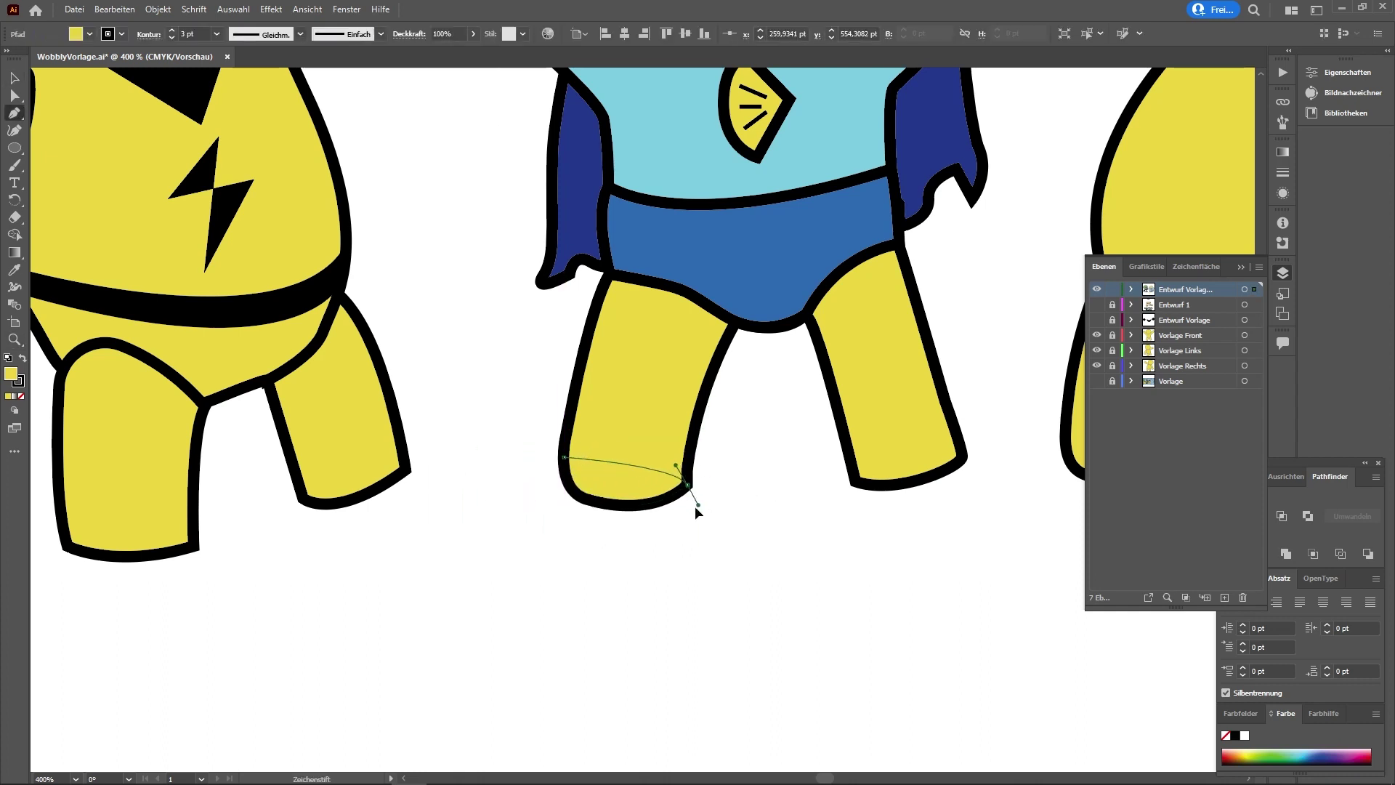
left_click_drag(696, 512, 704, 514)
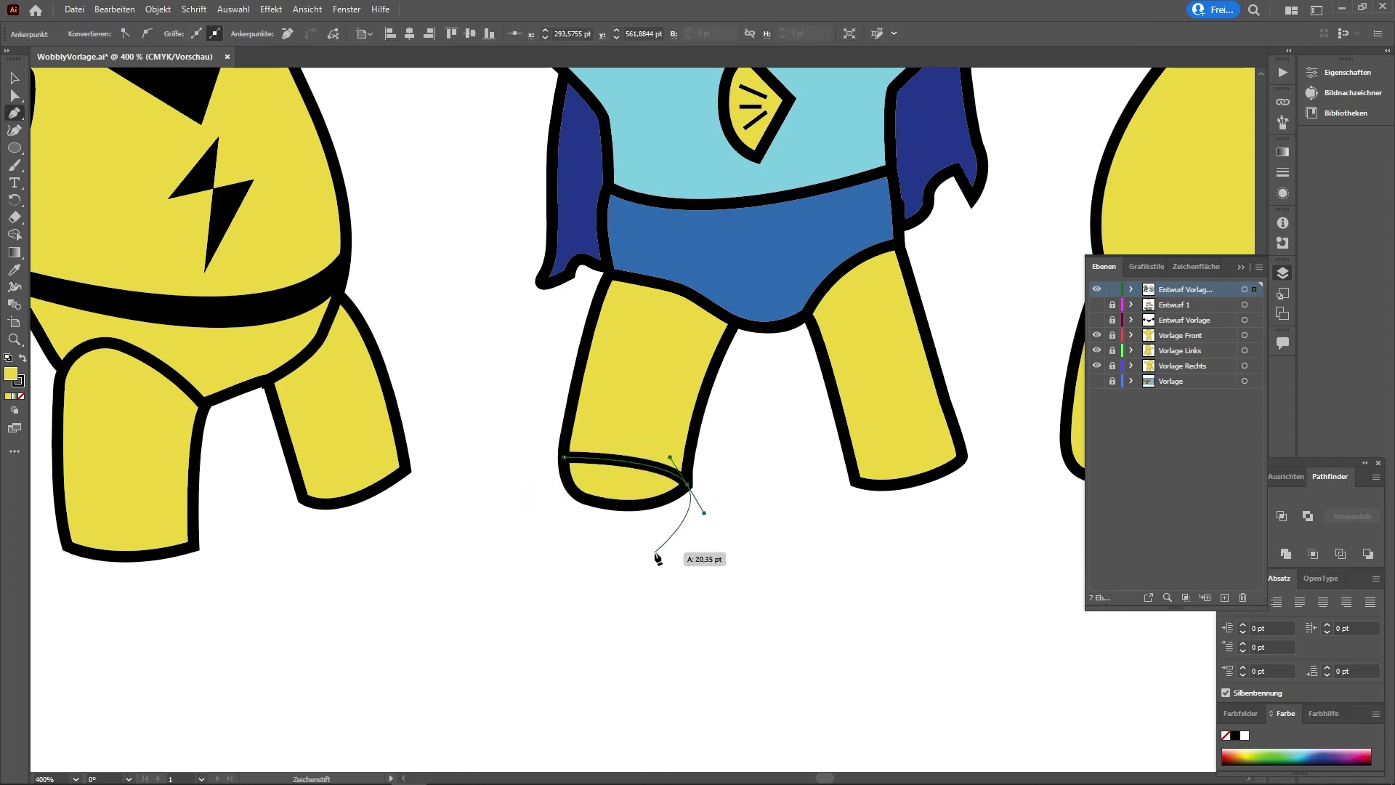
left_click(643, 500)
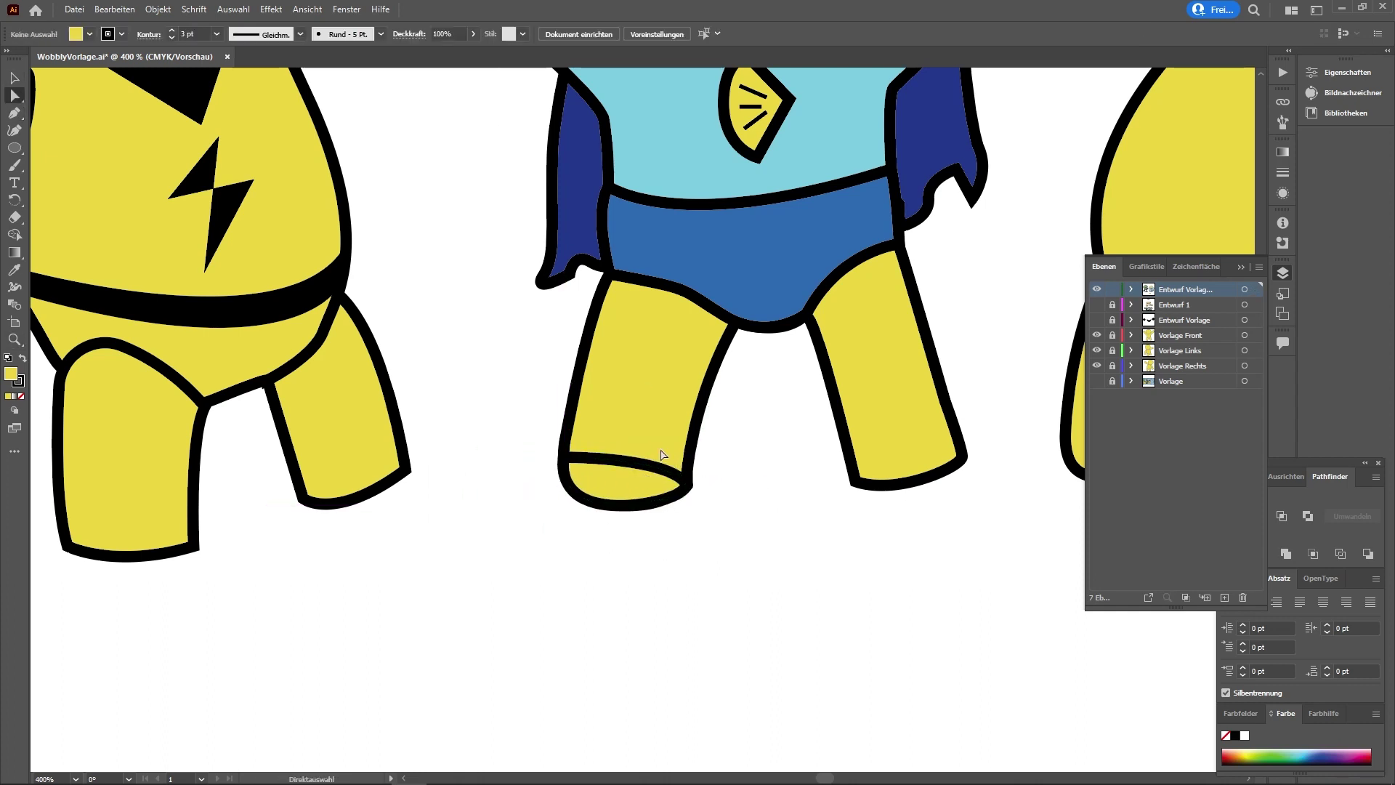
left_click_drag(961, 455, 908, 413)
left_click(856, 474)
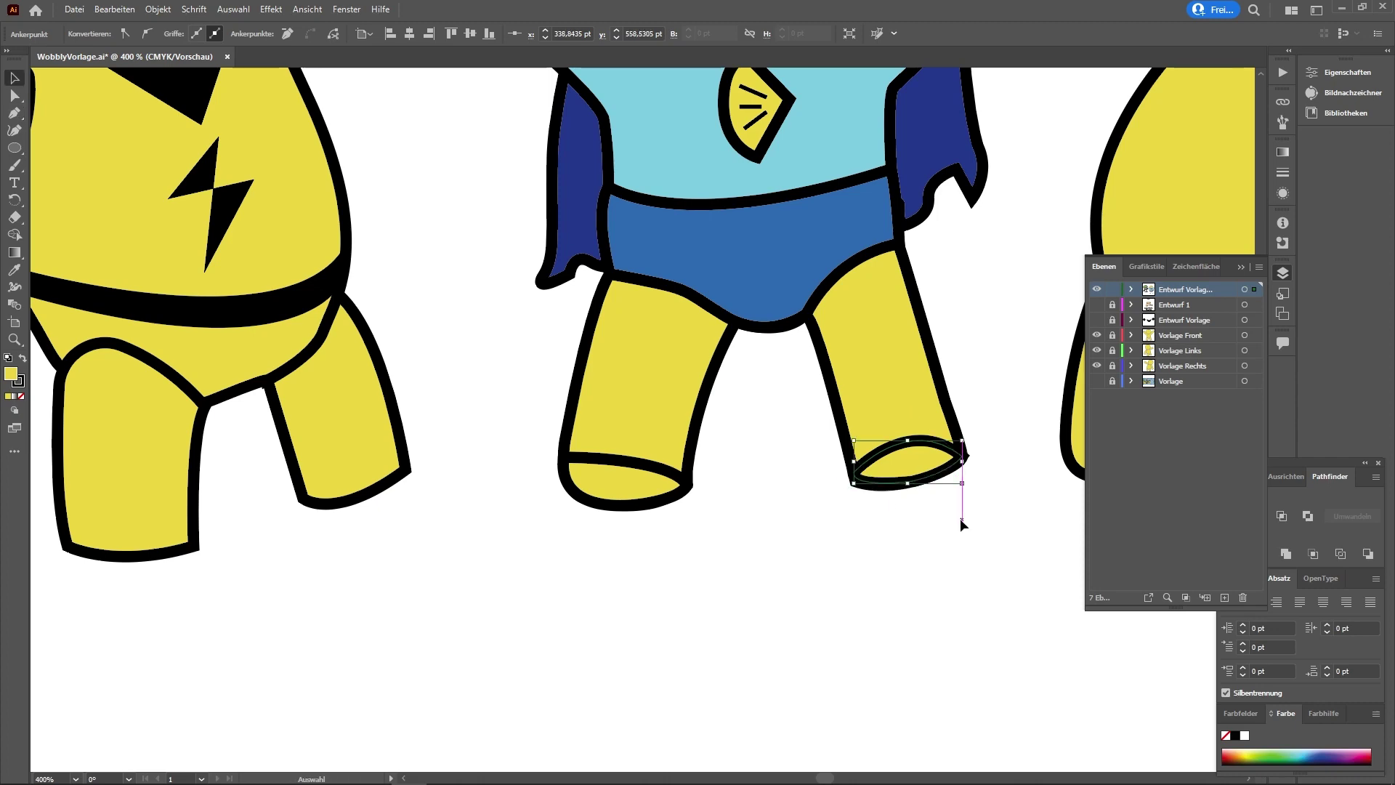
Step: Fill both of the central figure's shoes with dark blue
left_click_drag(978, 504, 579, 378)
left_click_drag(579, 381, 579, 378)
scroll(682, 424, "up", 5)
left_click(301, 458, "shift")
left_click(90, 33)
left_click(48, 58)
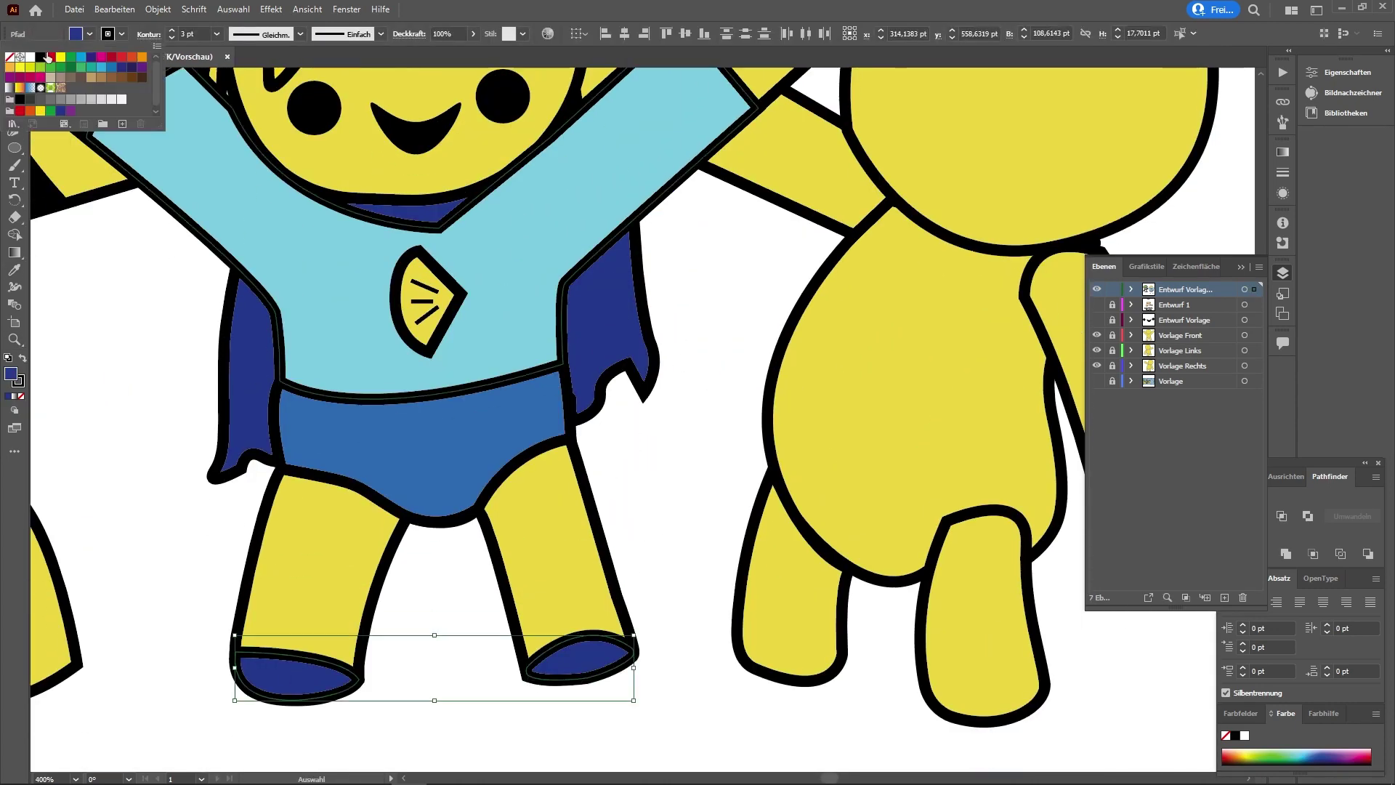
Step: Draw a black four-sided side face of a box beside the left figure's waist and adjust its upper corner
key("ctrl+0")
scroll(742, 439, "up", 5)
key("p")
left_click(611, 438)
left_click(649, 358)
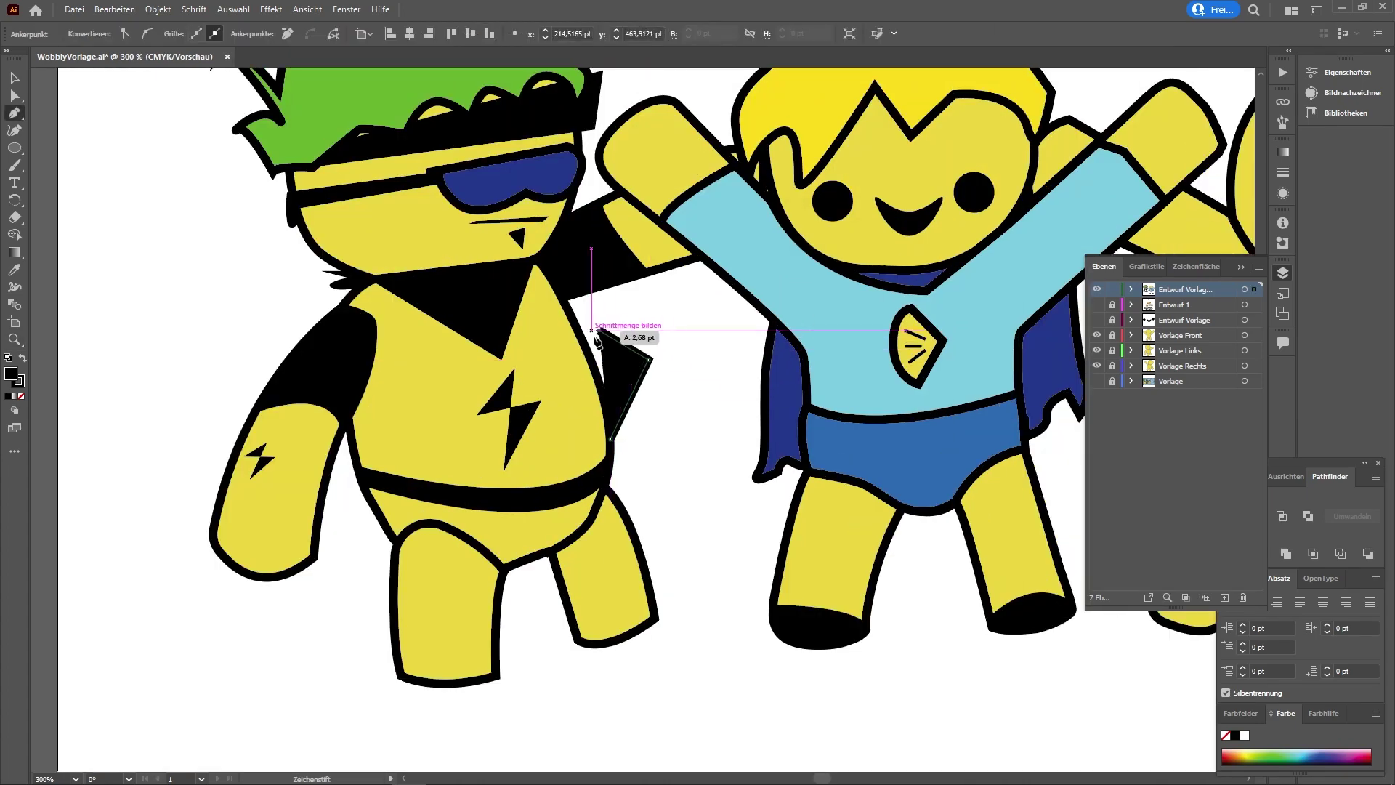
left_click(597, 332)
key("a")
left_click_drag(671, 454, 632, 350)
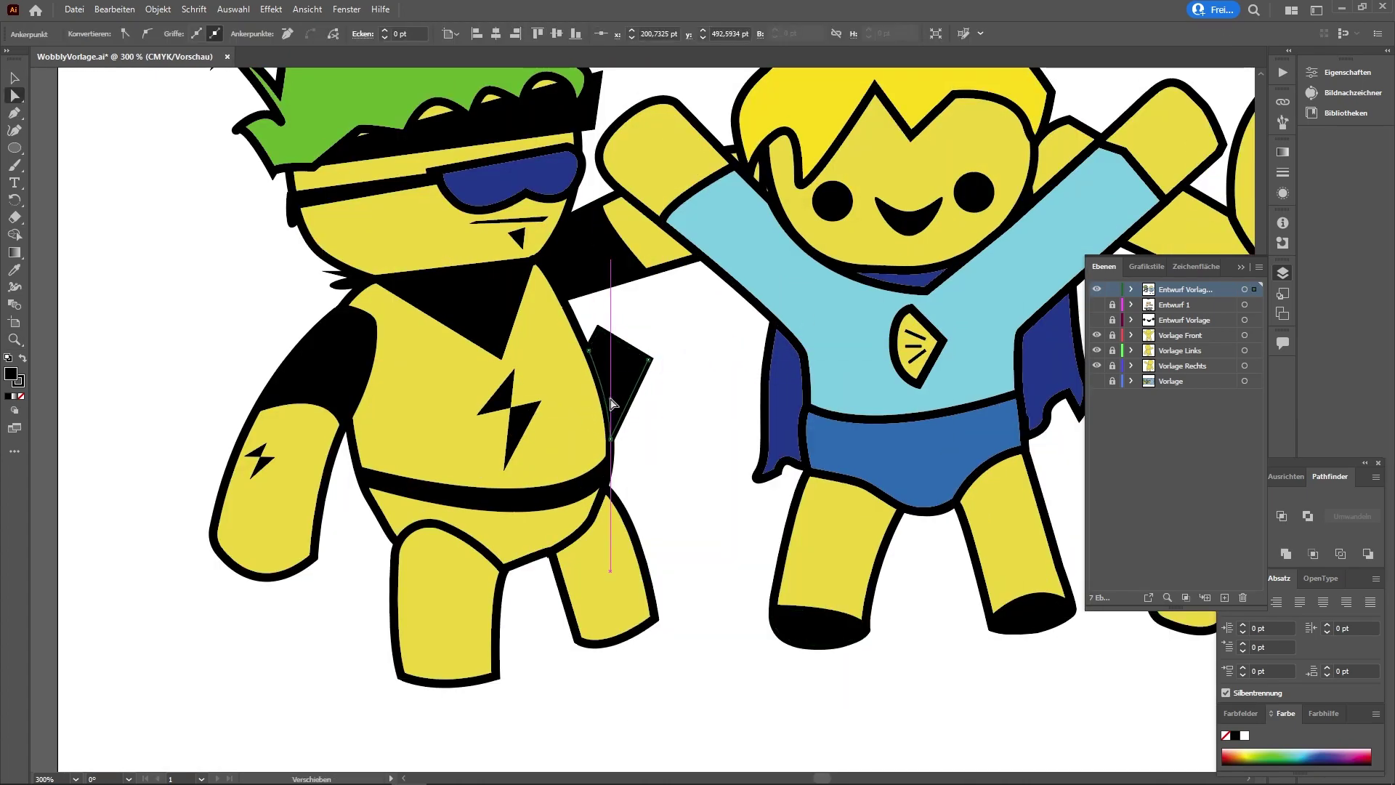
Step: Draw a four-sided top face along the upper edge of the black box side next to the left figure
scroll(611, 403, "up", 2)
scroll(611, 403, "right", 2)
key("p")
left_click(530, 364)
left_click(568, 349)
left_click(638, 383)
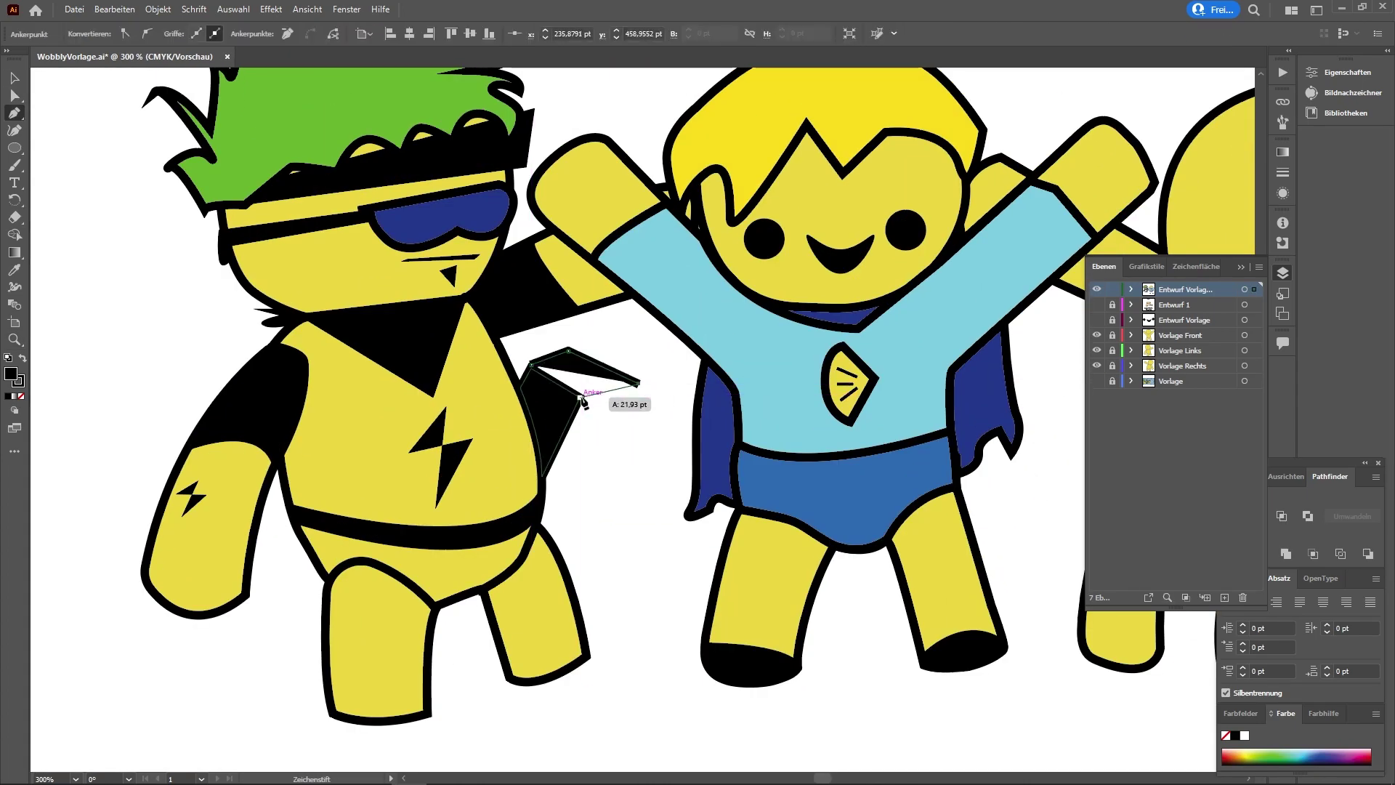
key("a")
left_click(542, 398)
Step: Show the stroke options and align the outlines of the box's side and top faces to the inside
left_click(1286, 476)
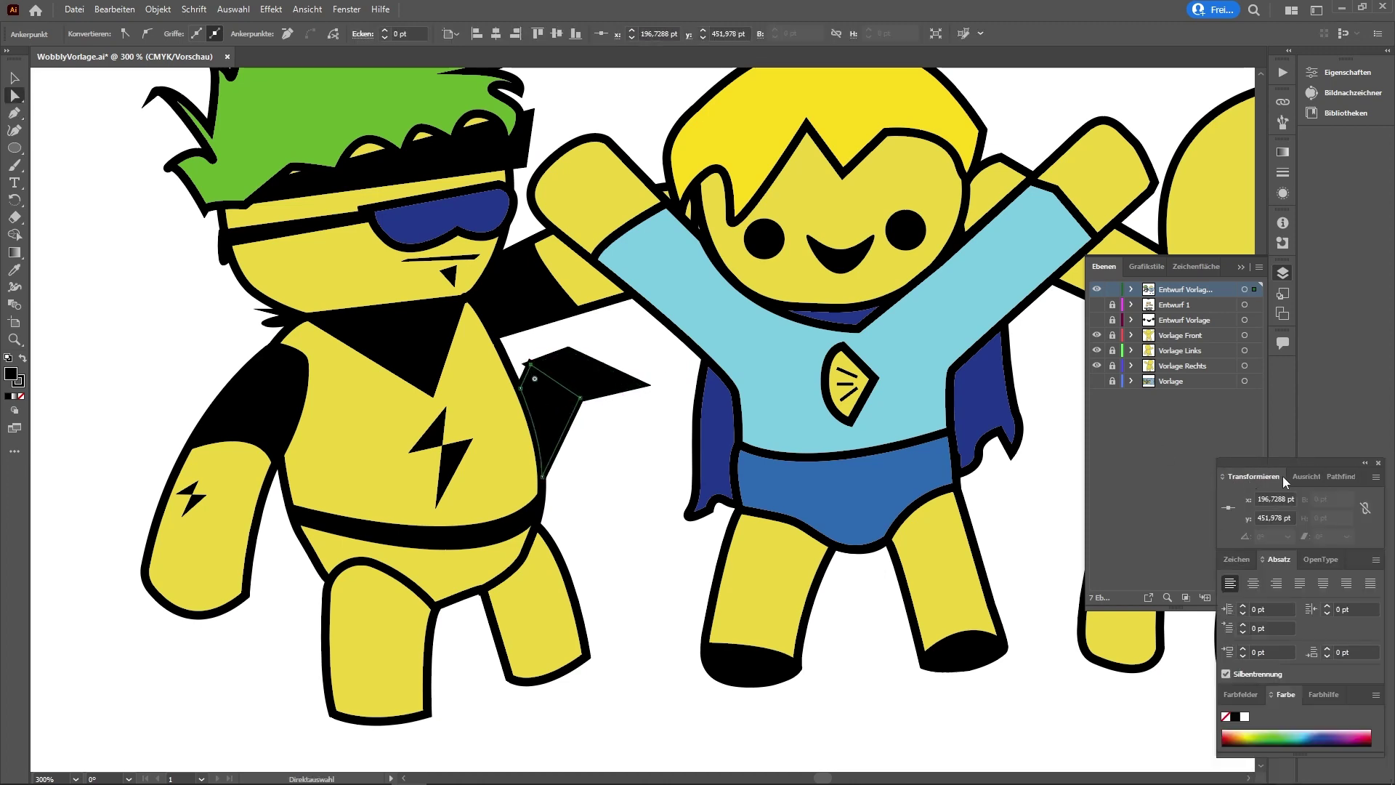
left_click(347, 8)
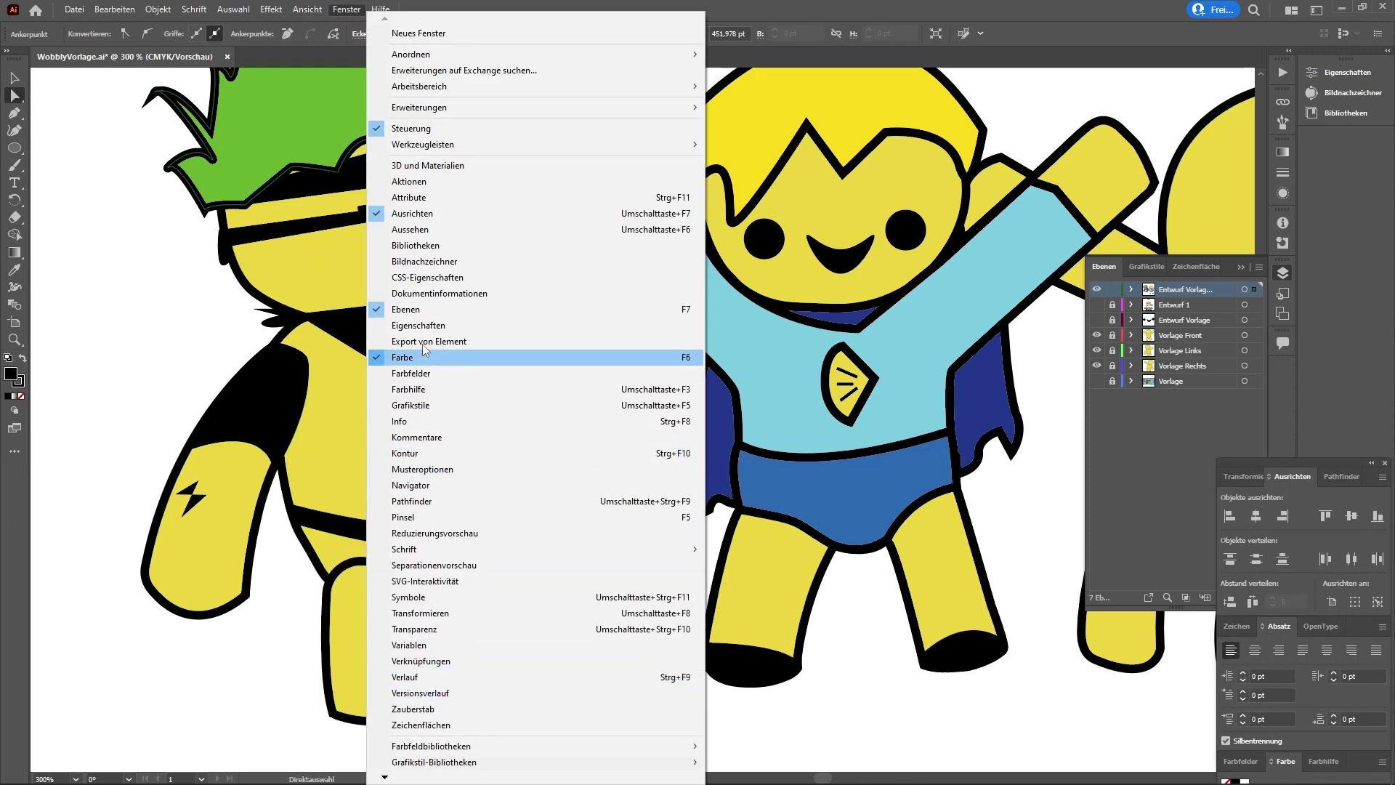
left_click(458, 613)
left_click(1336, 476)
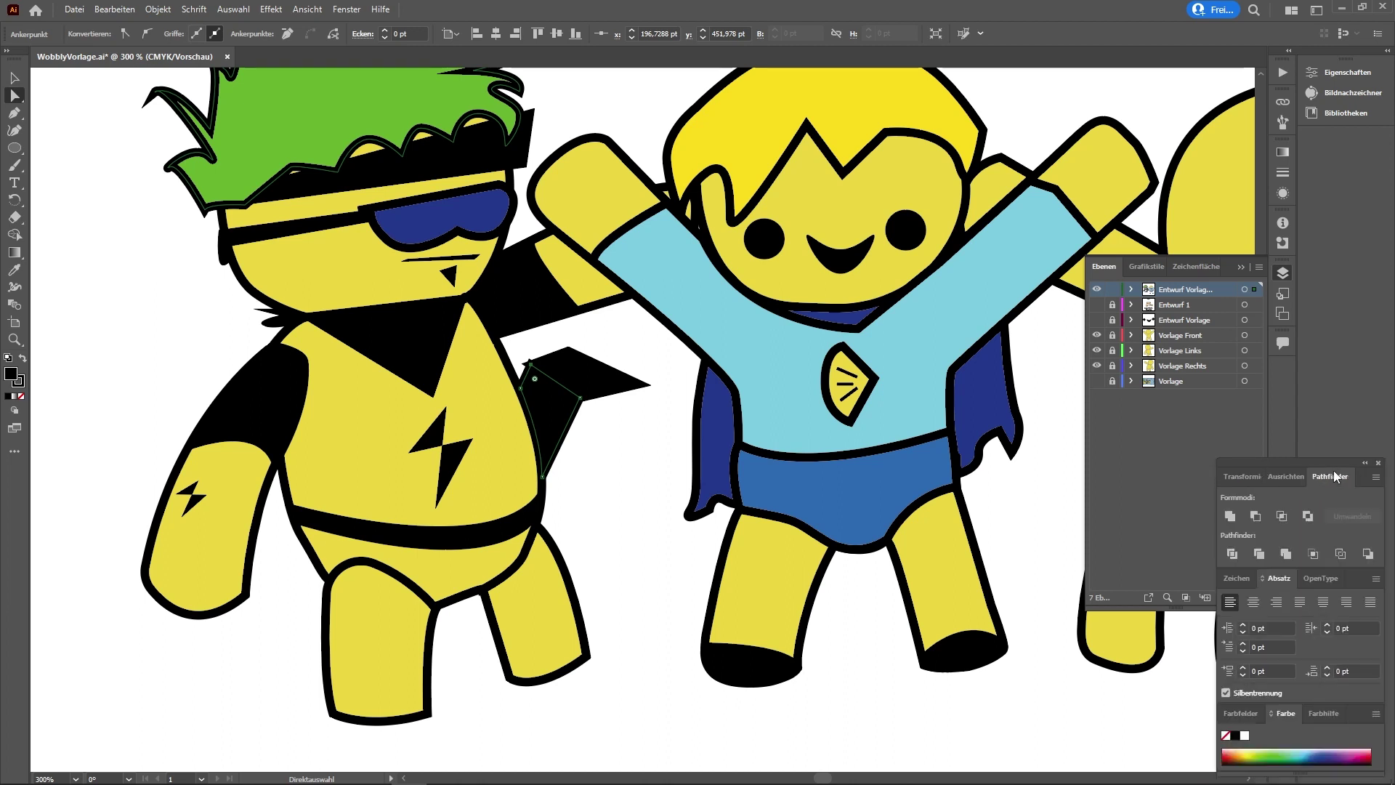
left_click(1289, 172)
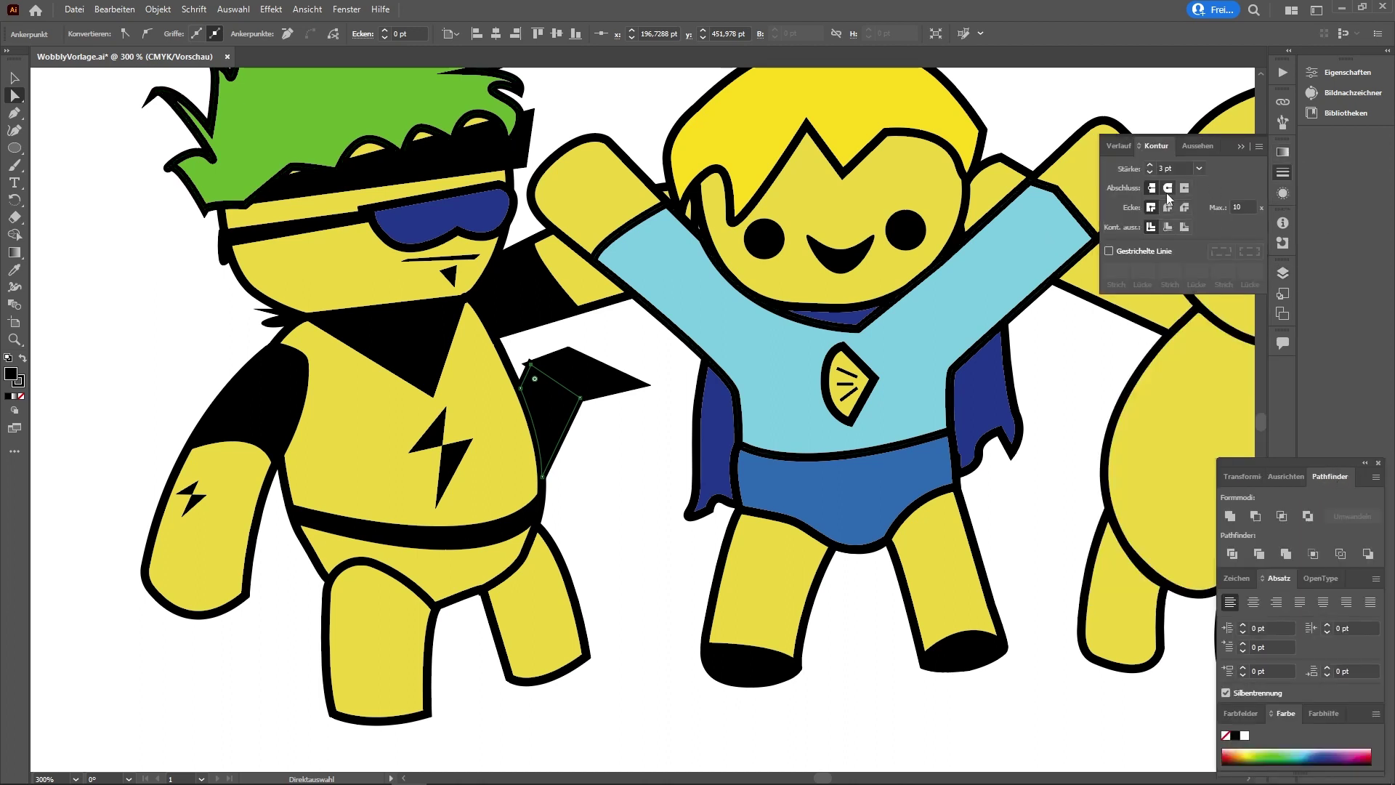
key("v")
left_click(581, 374)
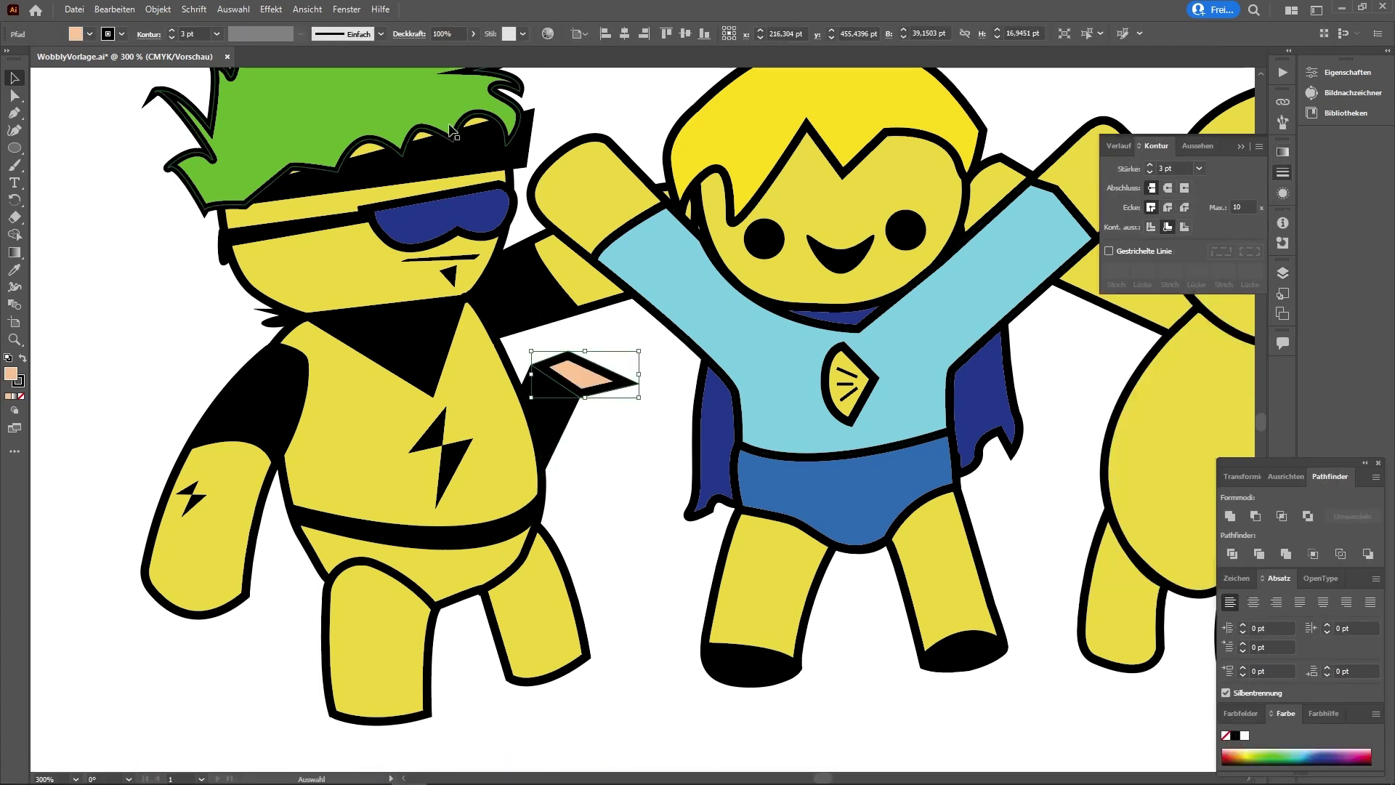
Step: Fill the box's top face with the hair's green and draw an adjoining front face in the same green, adjusting its lower corner
key("i")
left_click(452, 131)
key("p")
left_click(638, 383)
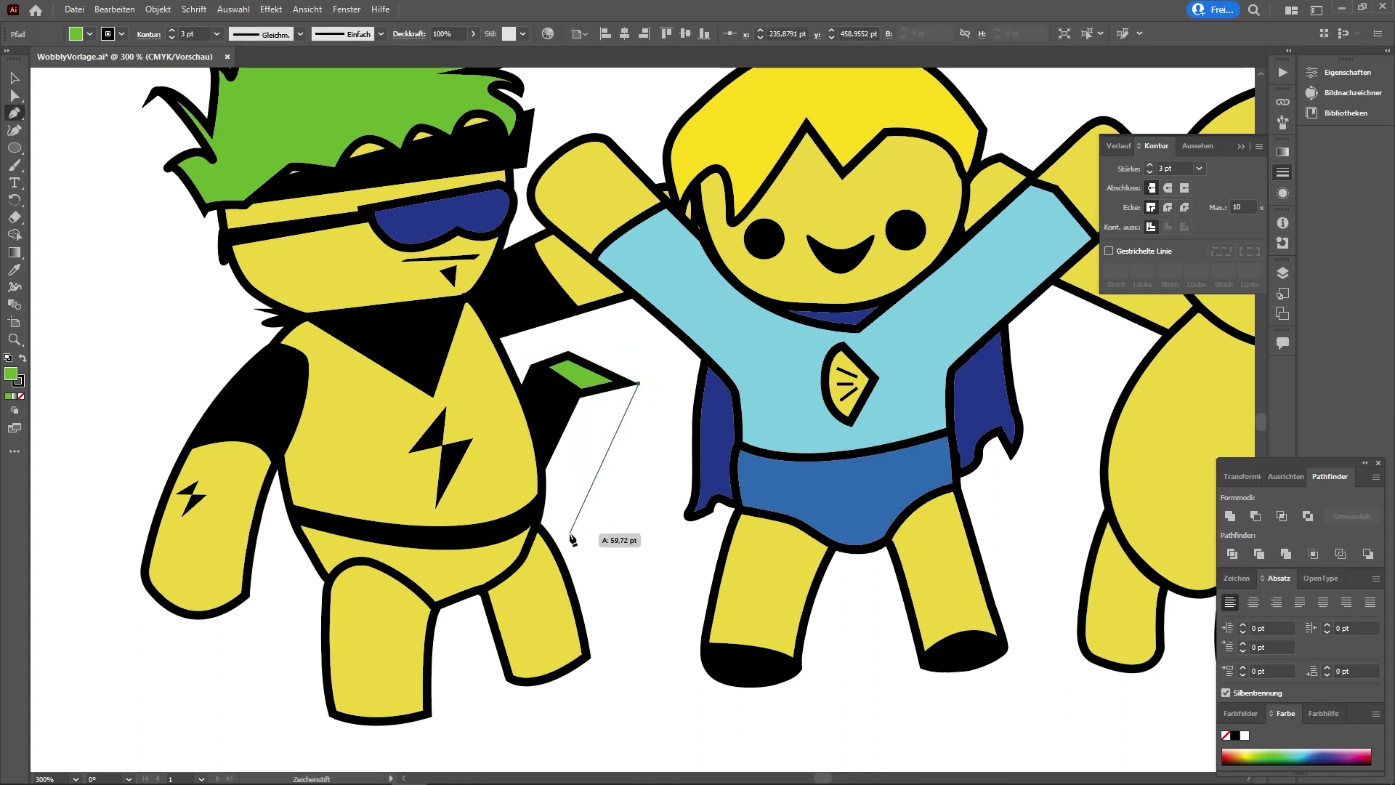
left_click(555, 525)
left_click(637, 383)
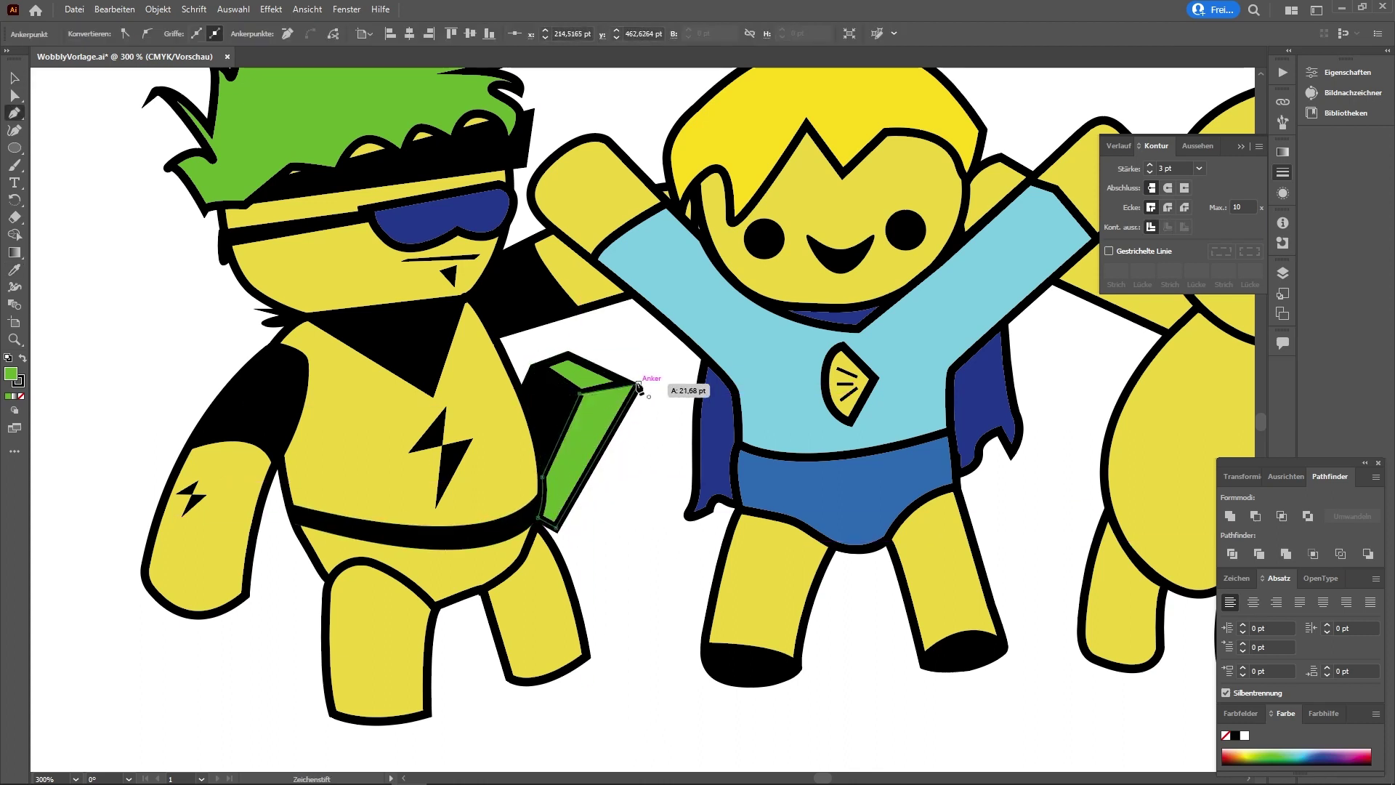
key("a")
left_click_drag(638, 383, 638, 383)
left_click_drag(554, 525, 555, 517)
left_click(646, 502)
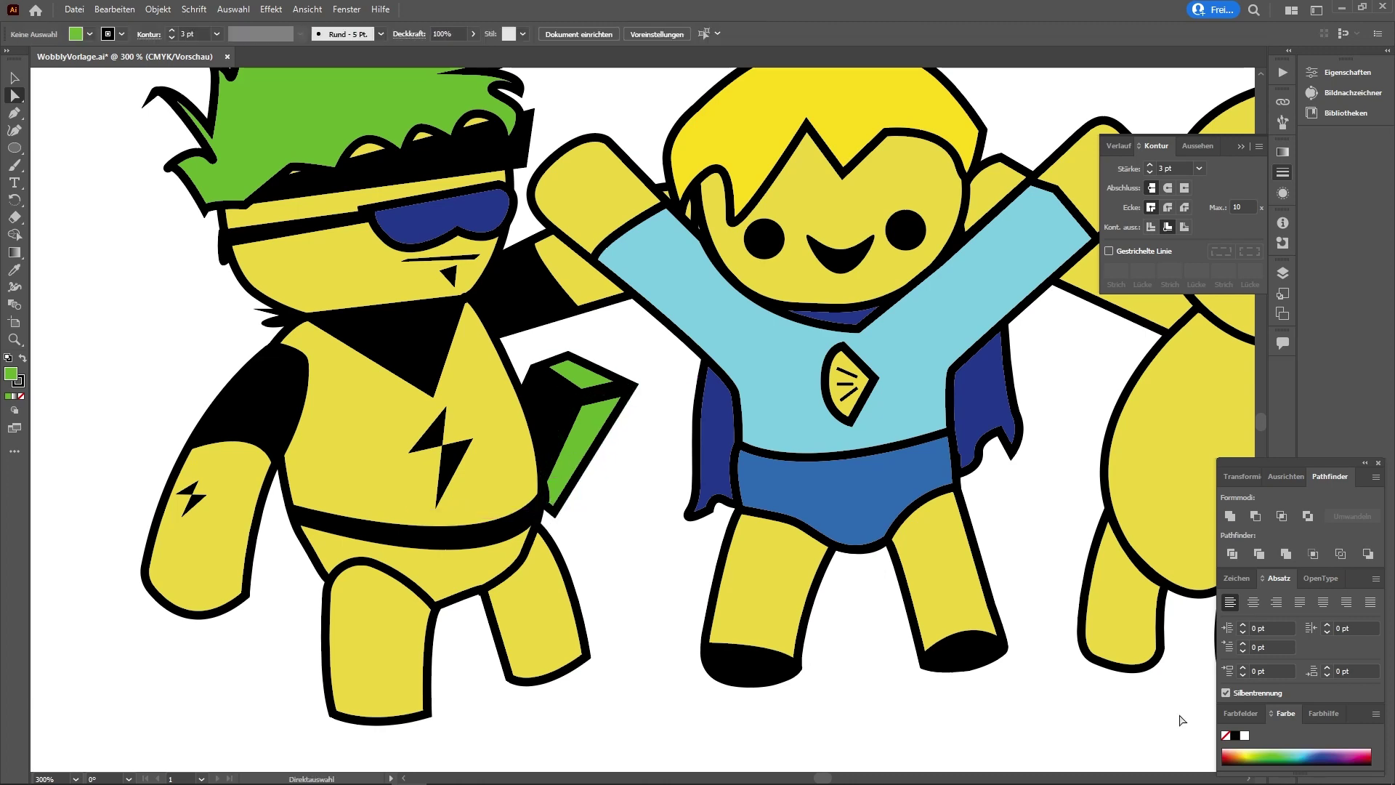
Step: Draw a small diamond near the lower end of the green front face and colour it yellow without an outline
key("p")
scroll(560, 484, "up", 4)
left_click(554, 479)
left_click(558, 492)
left_click_drag(616, 432, 606, 502)
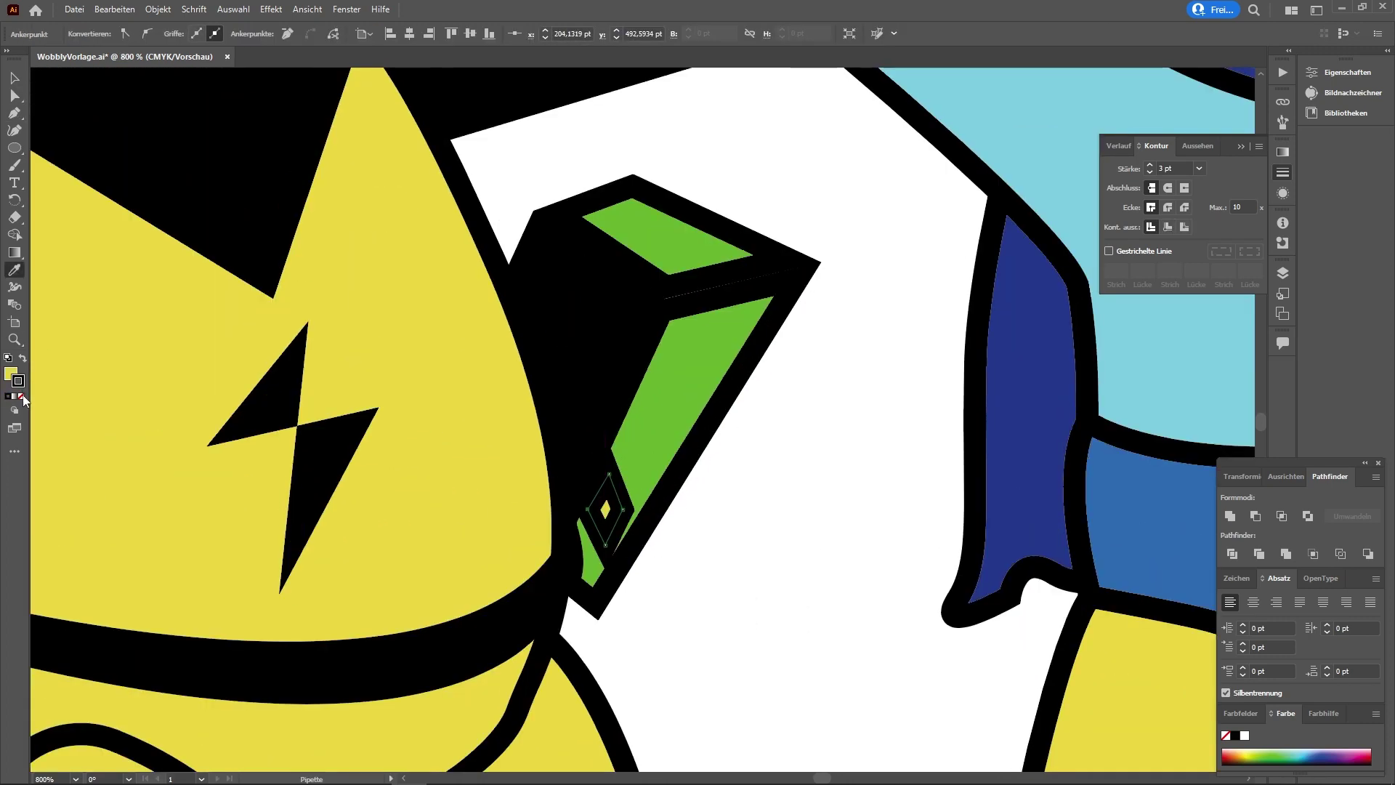
Step: Duplicate the yellow diamond up the box's front face to form a row of four
key("v")
key("a")
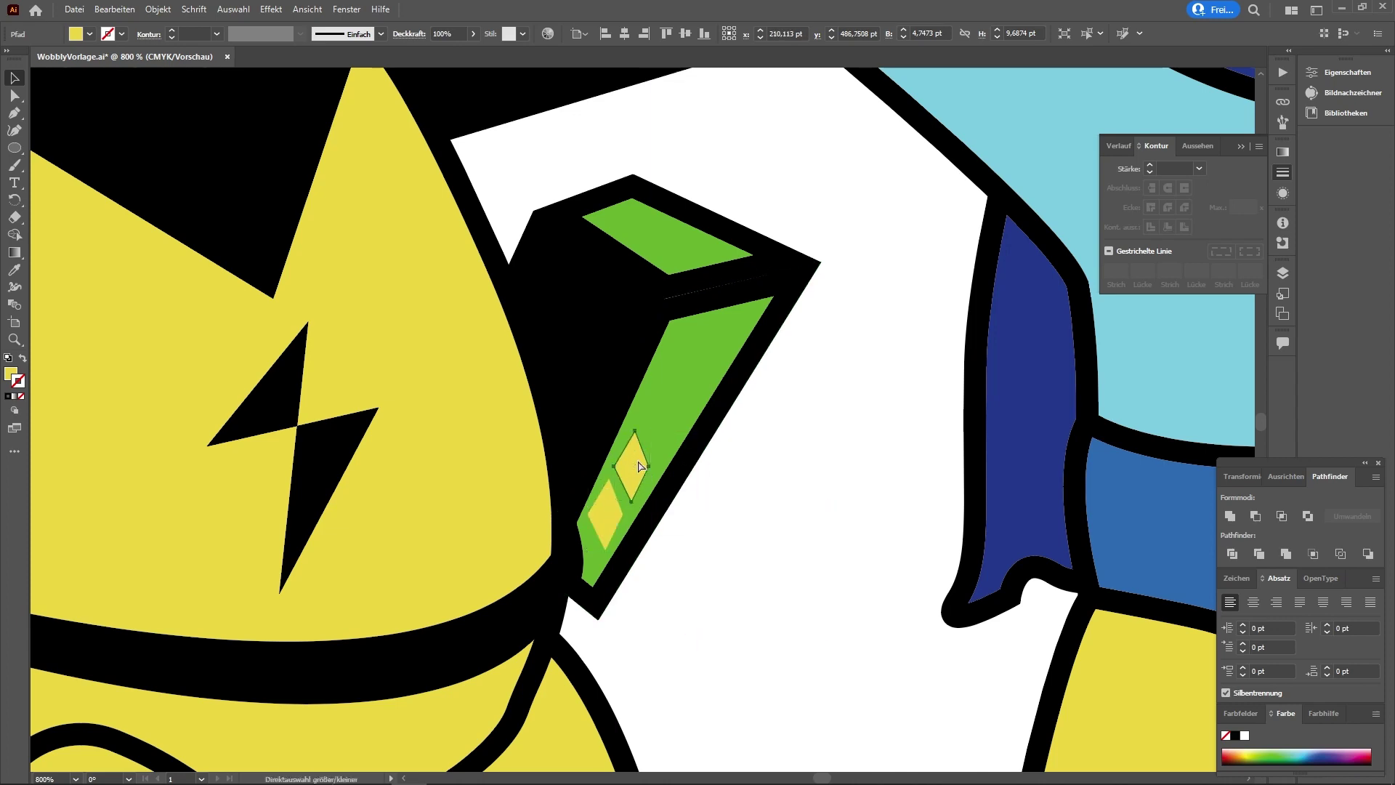
key("ctrl+d")
left_click_drag(662, 413, 667, 418)
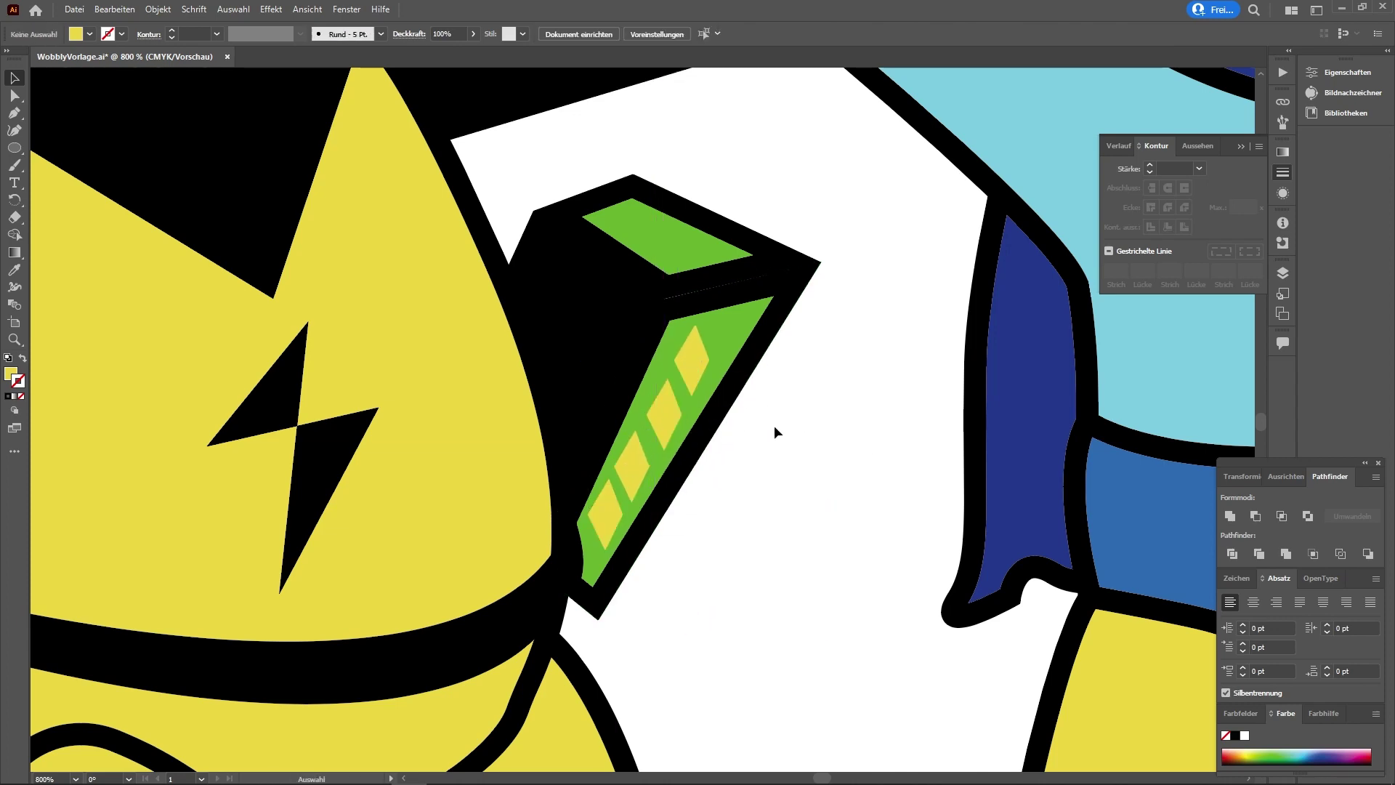
Step: Draw a small yellow triangle above the row of diamonds on the box's front face
left_click_drag(774, 432, 664, 502)
key("p")
mouse_move(598, 394)
left_mouse_down()
mouse_move(609, 420)
mouse_move(594, 398)
left_mouse_up()
key("a")
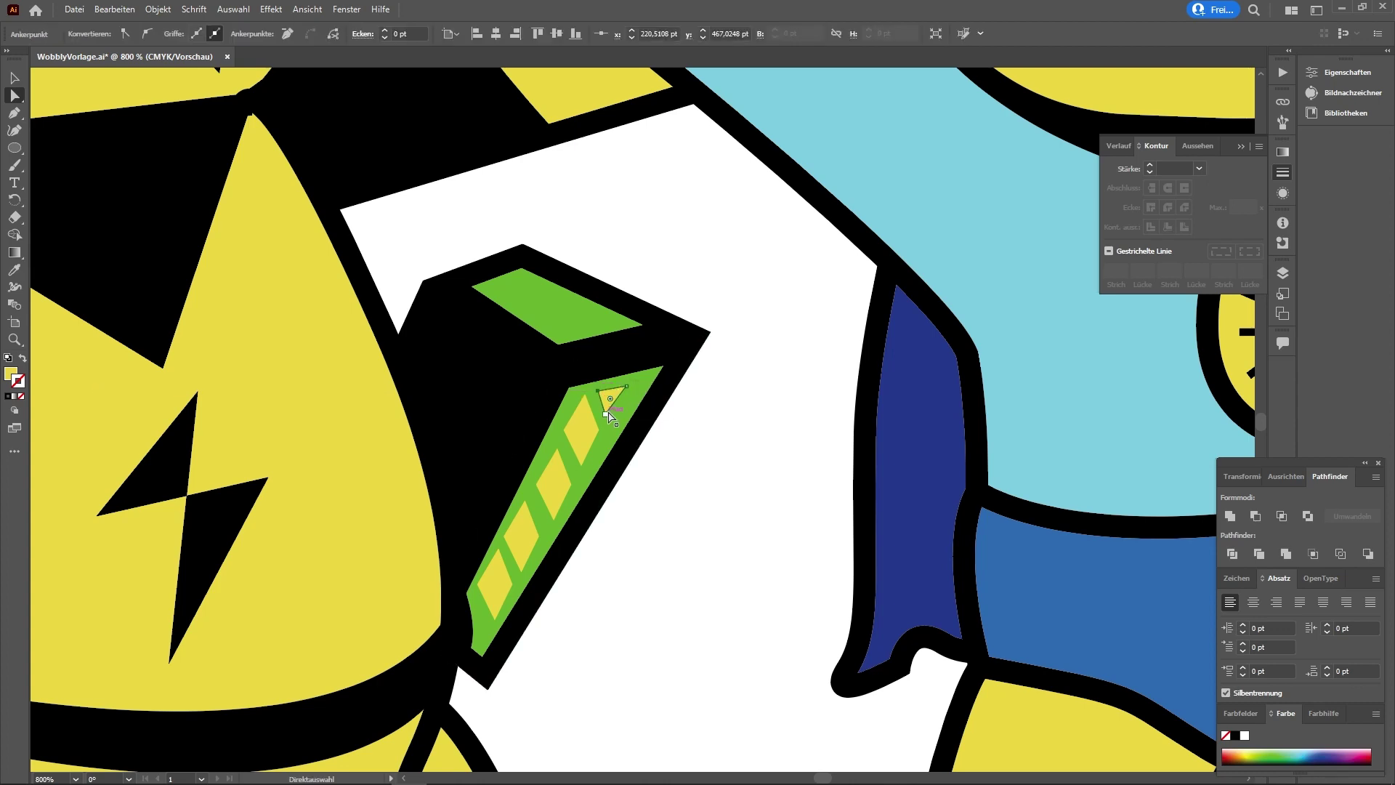
key("ctrl+shift+a")
Step: Try to draw a pointed yellow shoe from two shapes over the left figure's front foot
key("z")
key("ctrl+0")
left_click(609, 572)
key("p")
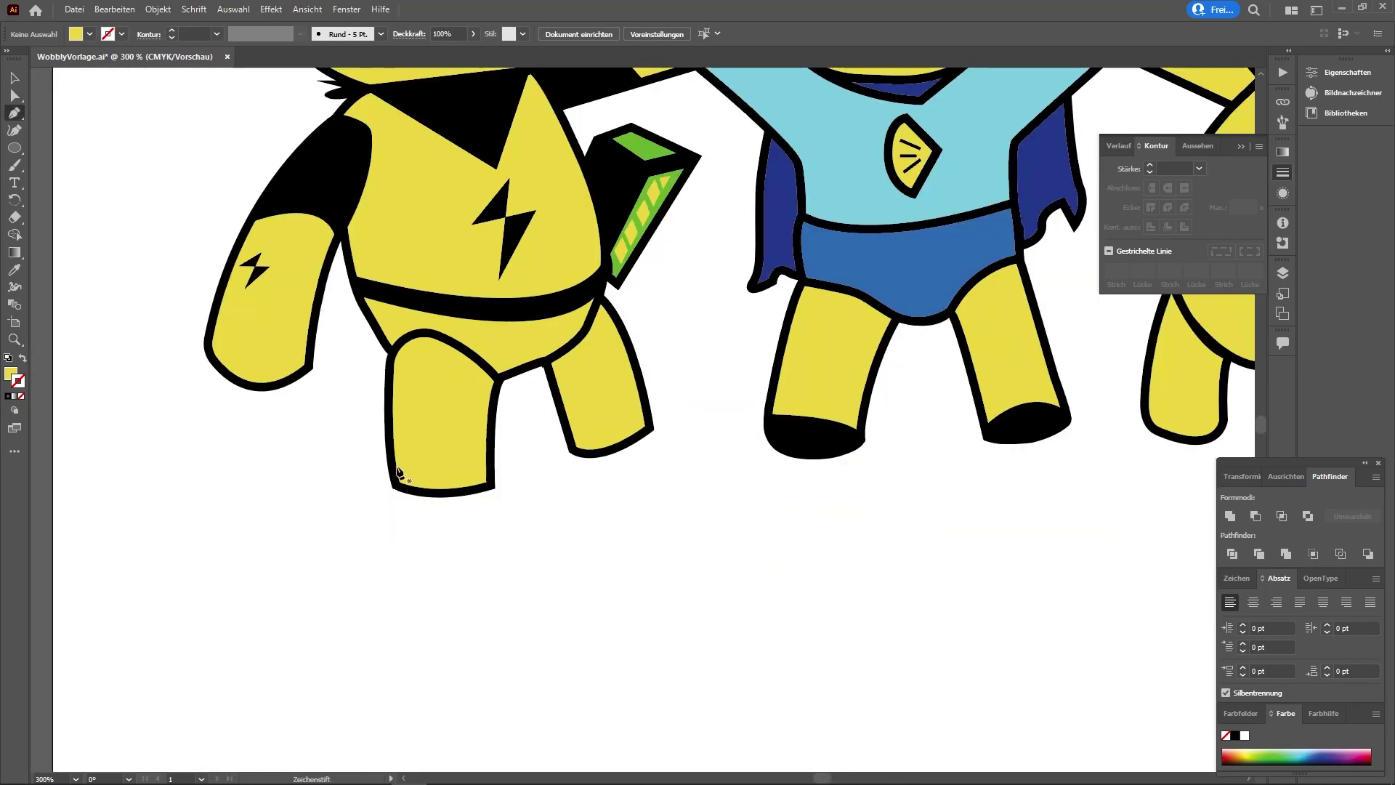
left_click(396, 461)
left_click_drag(485, 460, 506, 473)
left_click(546, 478)
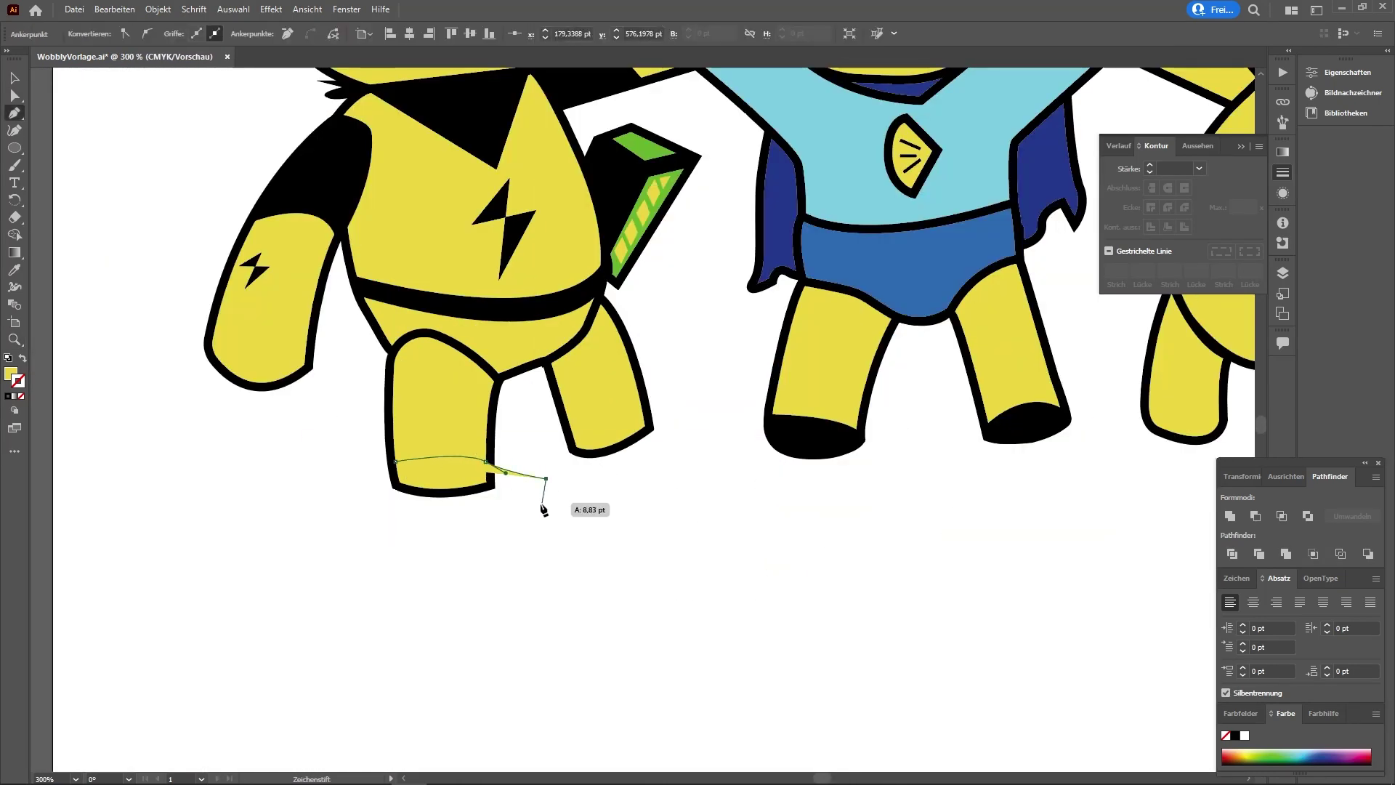
left_click(463, 416)
key("p")
left_click(569, 500)
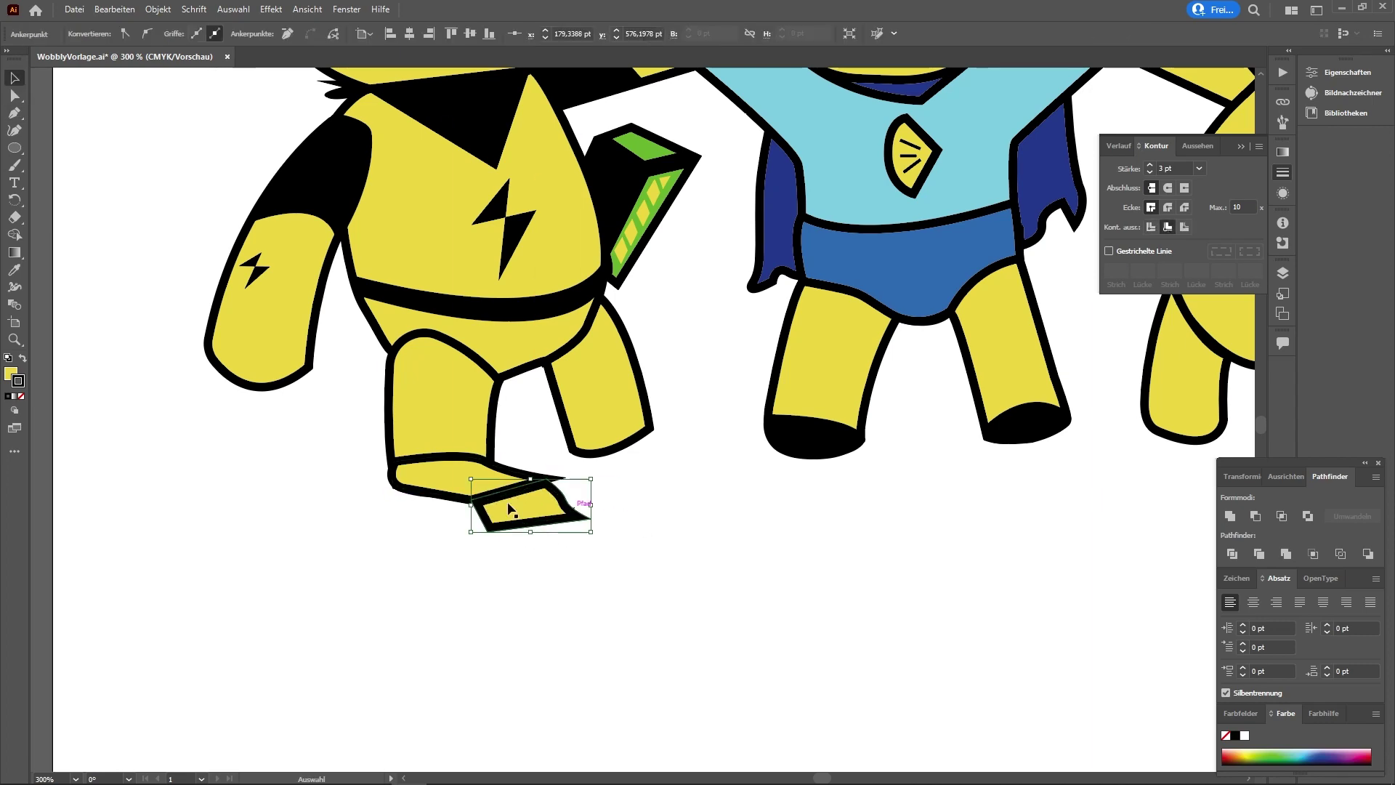
Step: Try to reshape the heel of the pointed shoe, and undo the shoe shapes on the front foot
scroll(763, 529, "left", 3)
key("a")
left_click(584, 463)
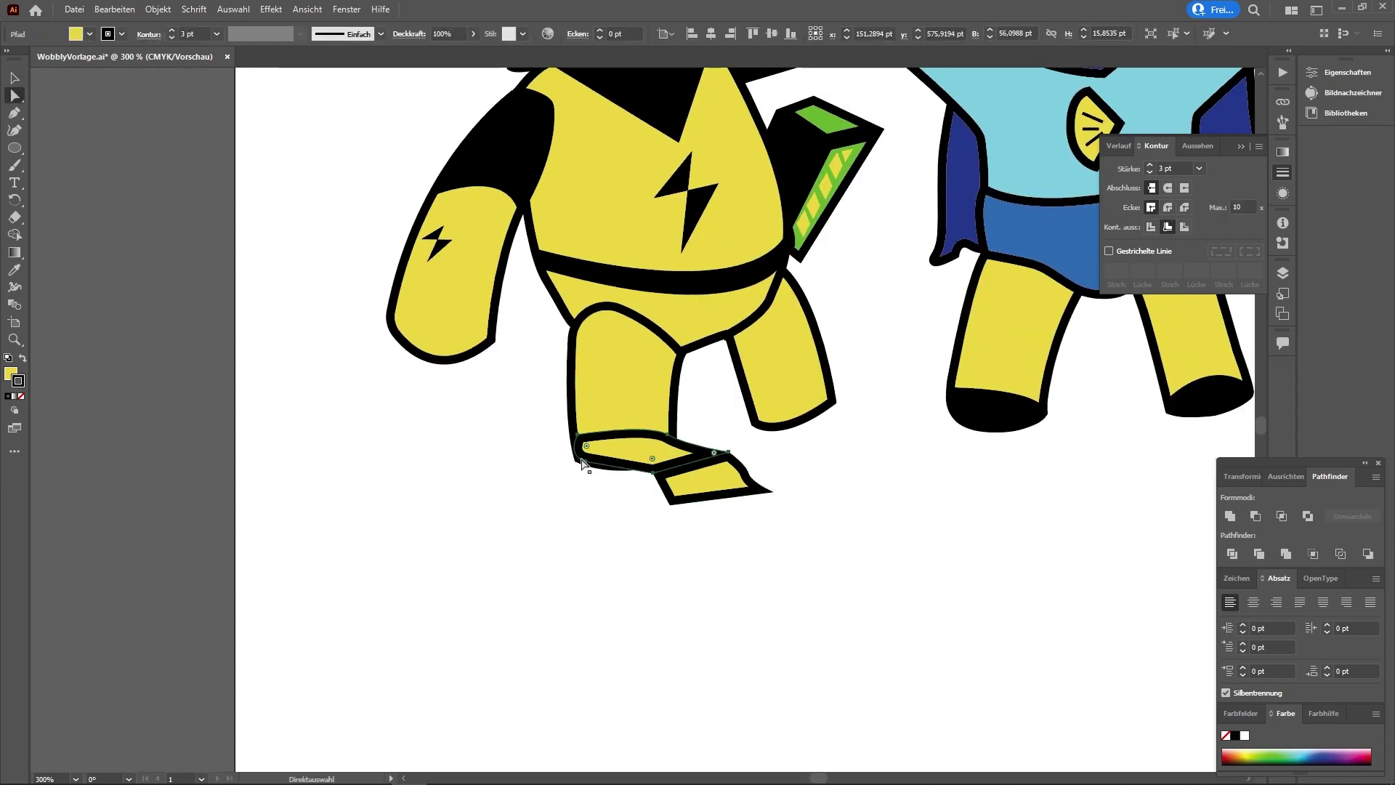
left_click(567, 458)
left_click(307, 9)
left_click(568, 462)
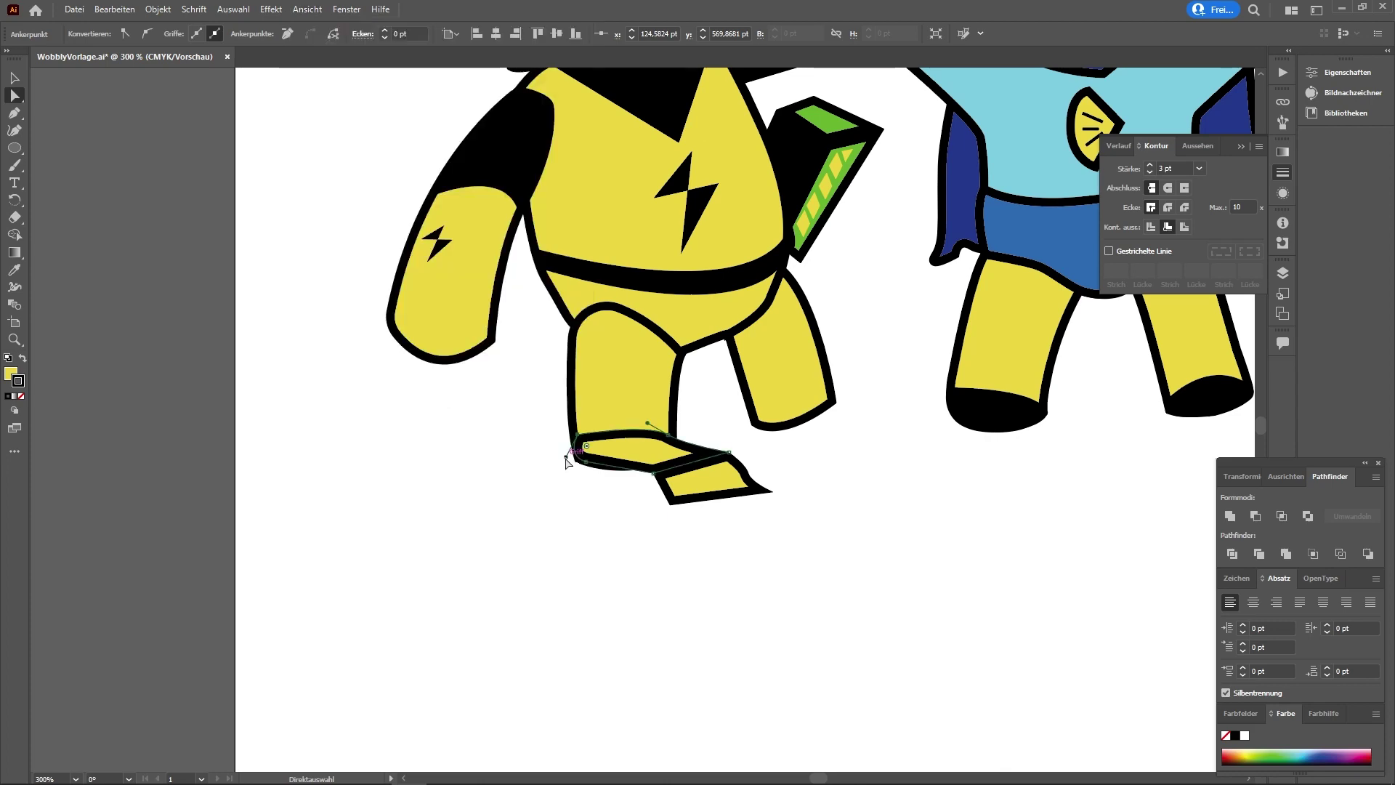
key("ctrl+z")
key("ctrl+z")
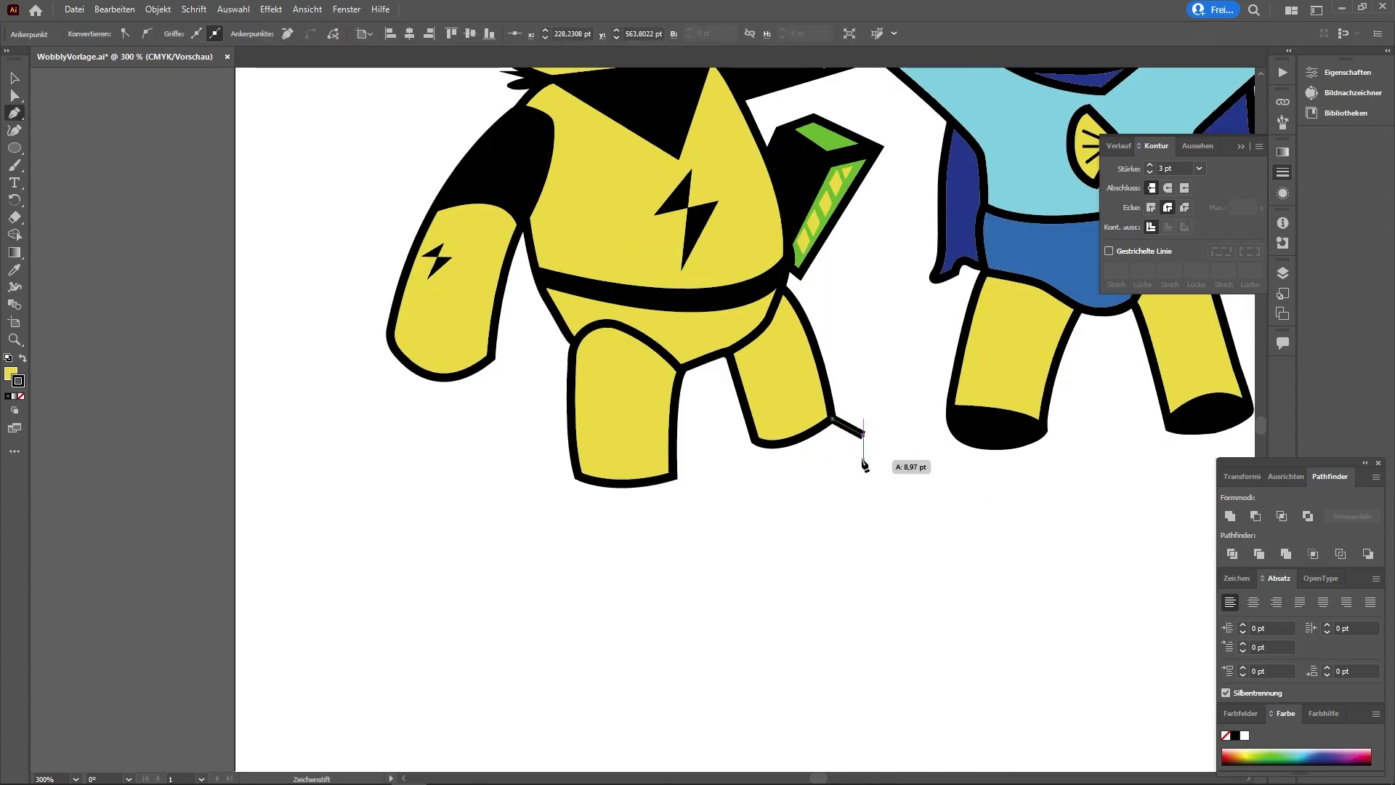
Step: Draw rounded green shoes with black outlines over both of the left figure's feet
key("v")
left_click(89, 33)
left_click(40, 111)
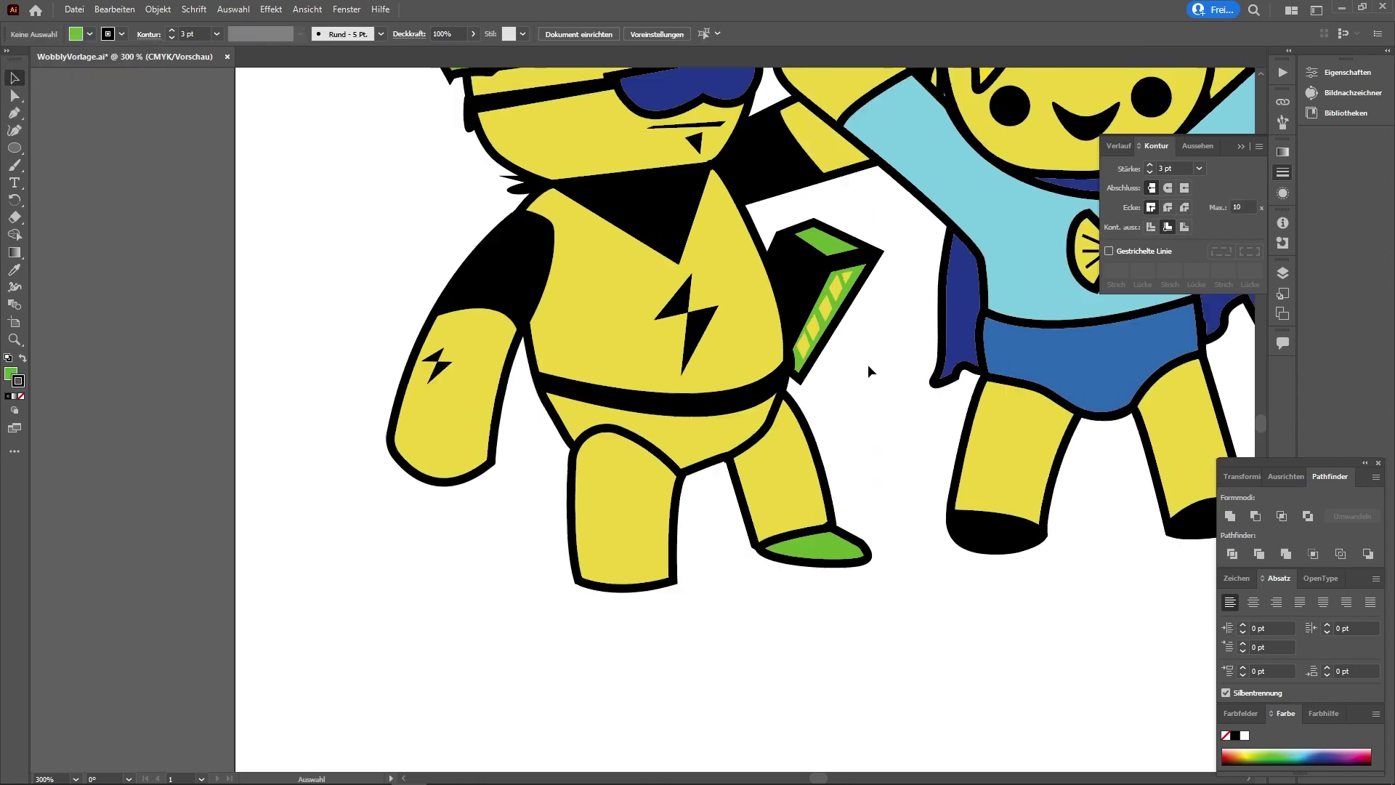
scroll(869, 370, "down", 1)
left_click_drag(674, 528, 701, 545)
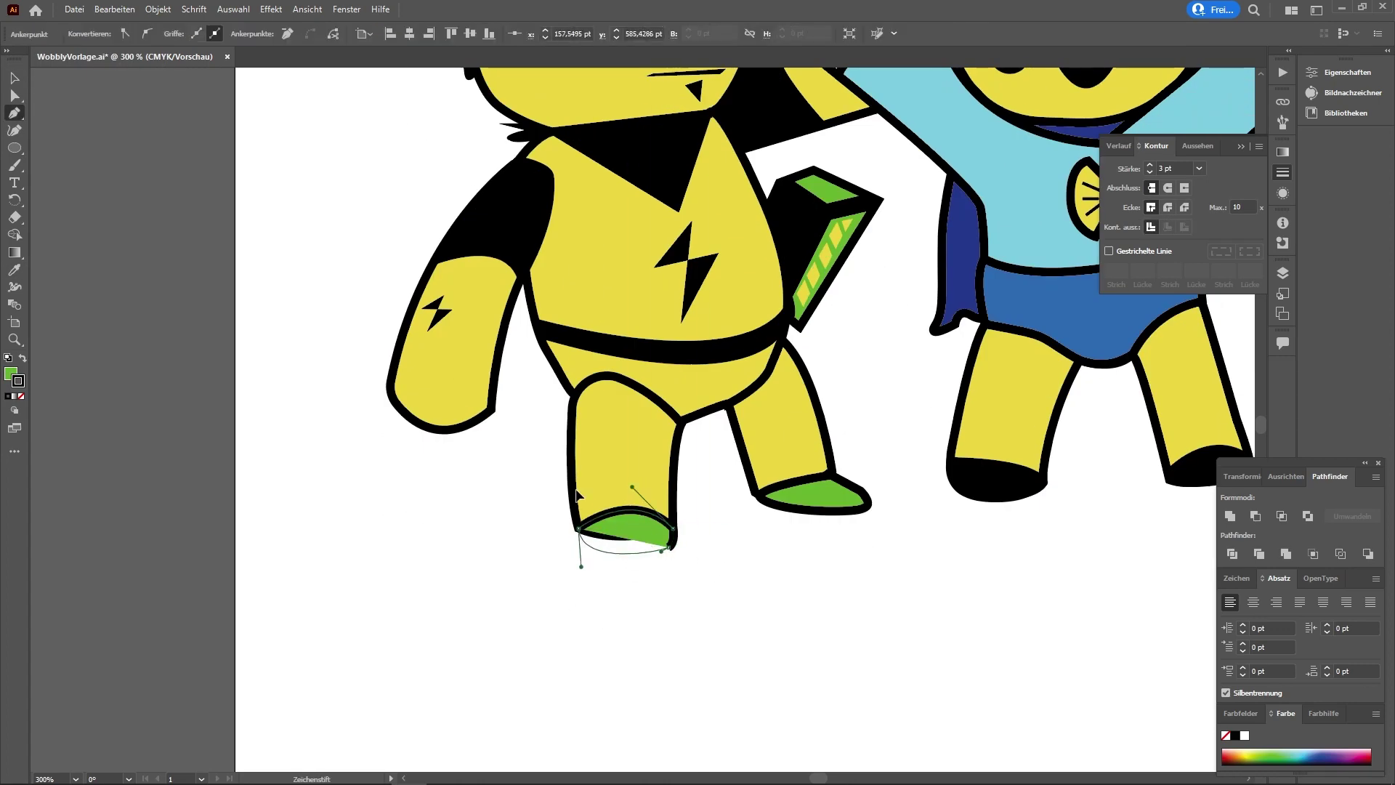
Step: Draw a jagged lightning-shaped reflection on one sunglasses lens and fill it with the shirt's light blue
key("z")
scroll(784, 535, "down", 3)
scroll(654, 363, "up", 2)
scroll(654, 363, "down", 3)
scroll(608, 378, "up", 4)
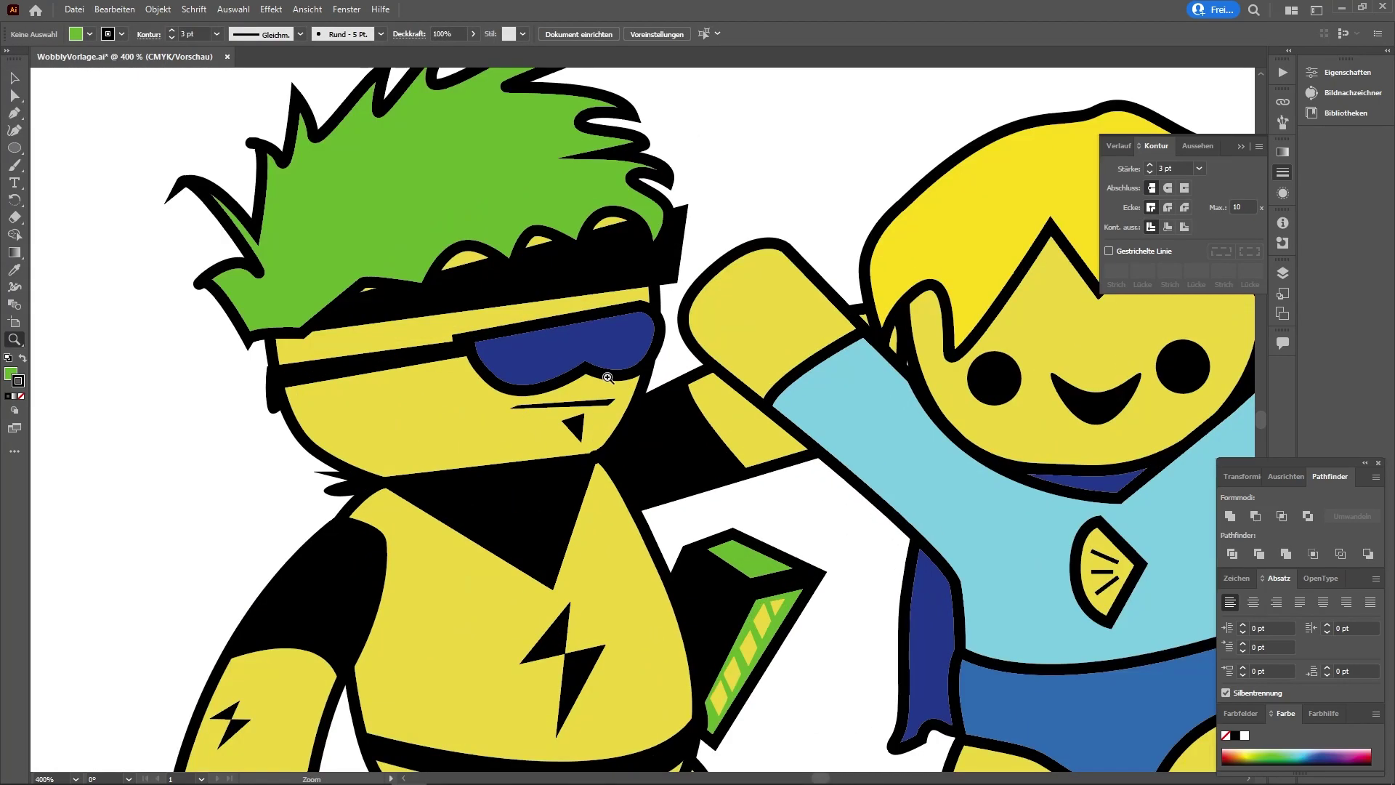
key("p")
left_click(526, 339)
left_click(507, 357)
left_click(519, 362)
left_click(577, 331)
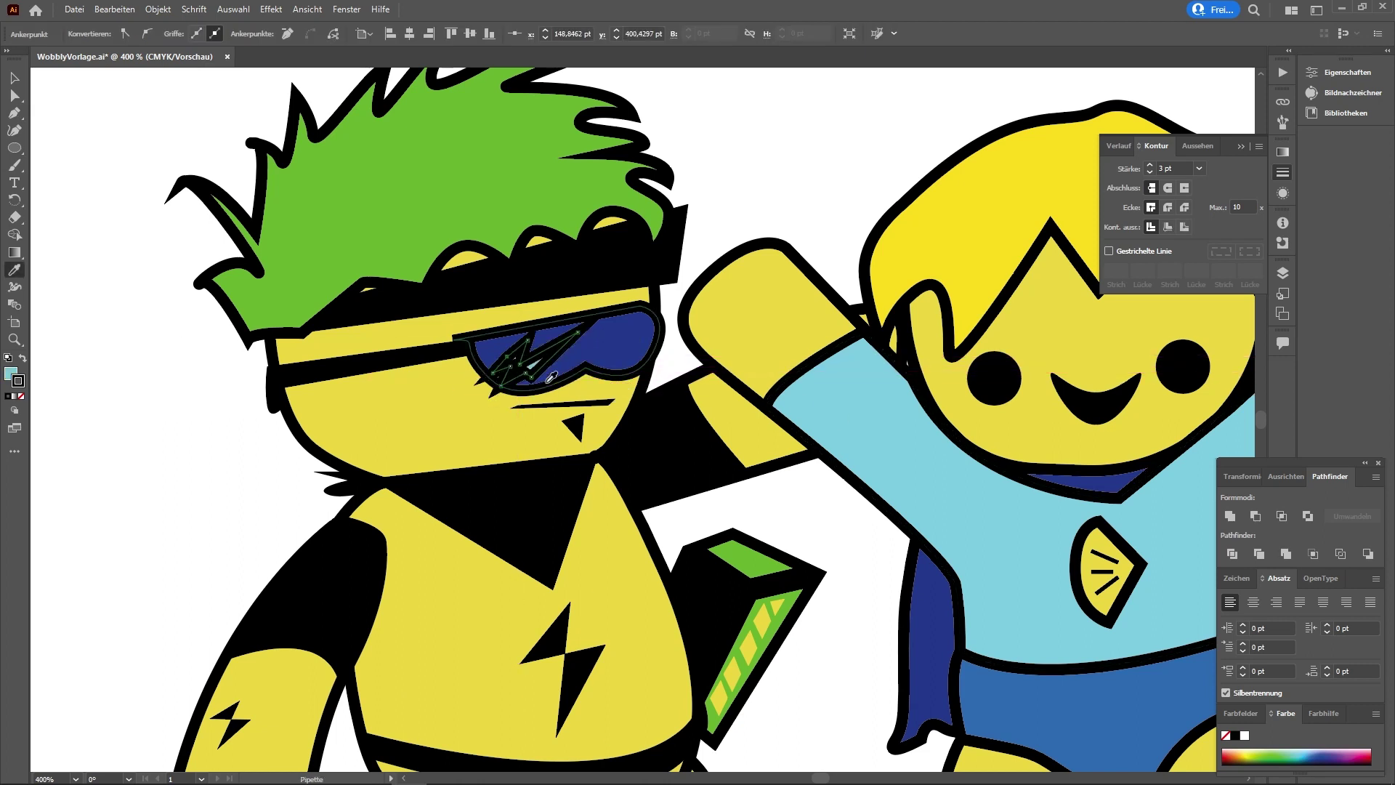
Step: Remove the reflection's outline and duplicate it onto the other sunglasses lens
key("v")
left_click(753, 199)
left_click(568, 354)
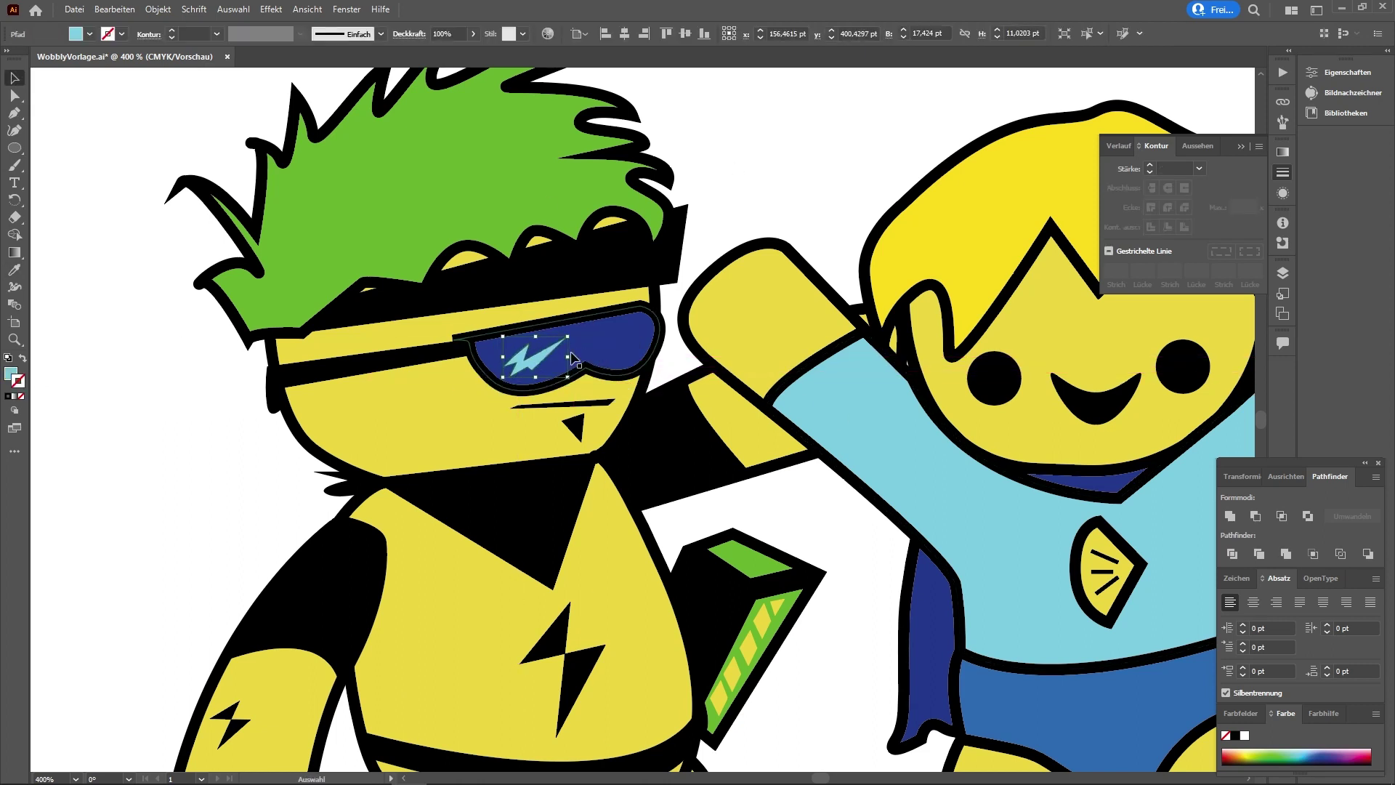
key("ctrl+shift+a")
Step: Draw a closed neck shape between the central figure's chin and collar, filled with skin yellow and outlined in black
key("p")
scroll(571, 356, "down", 3)
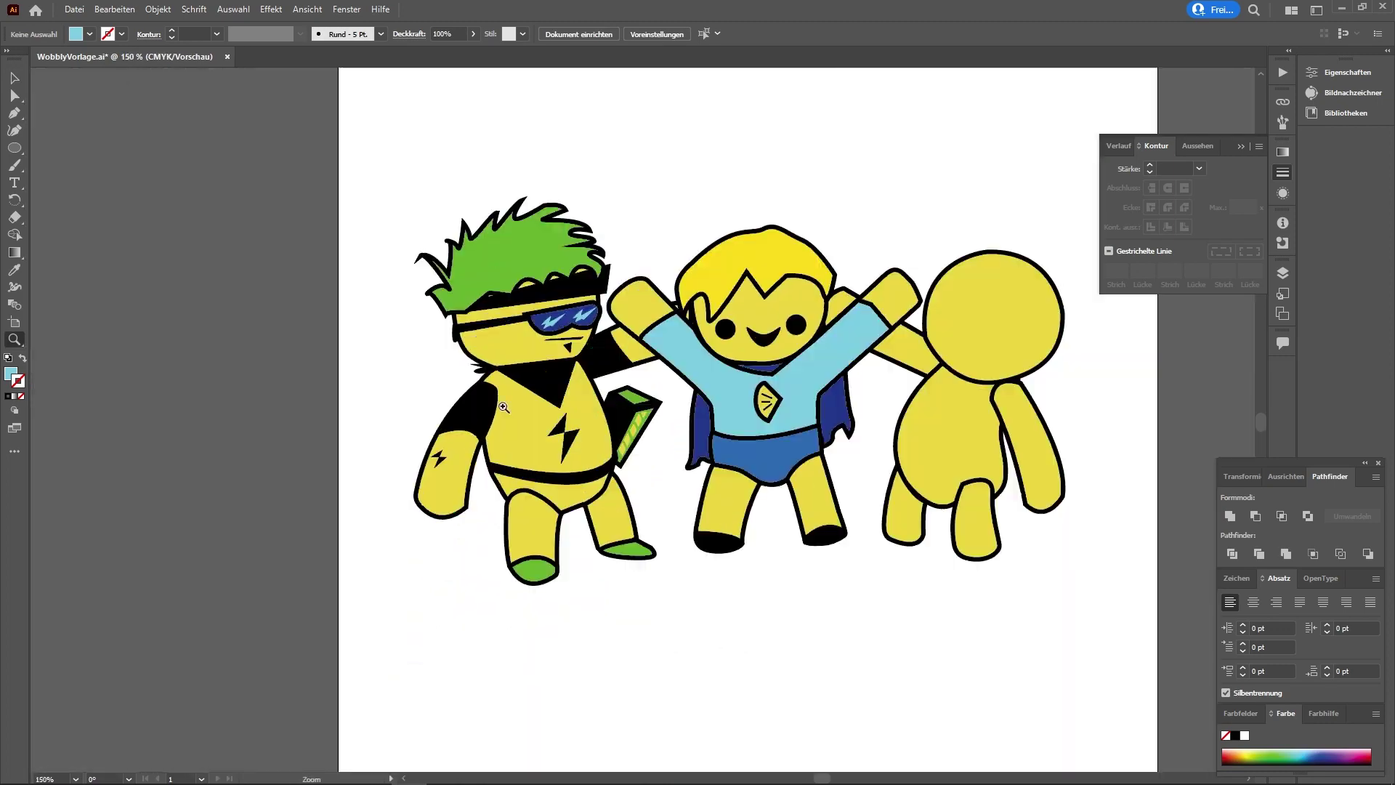
scroll(507, 468, "down", 5)
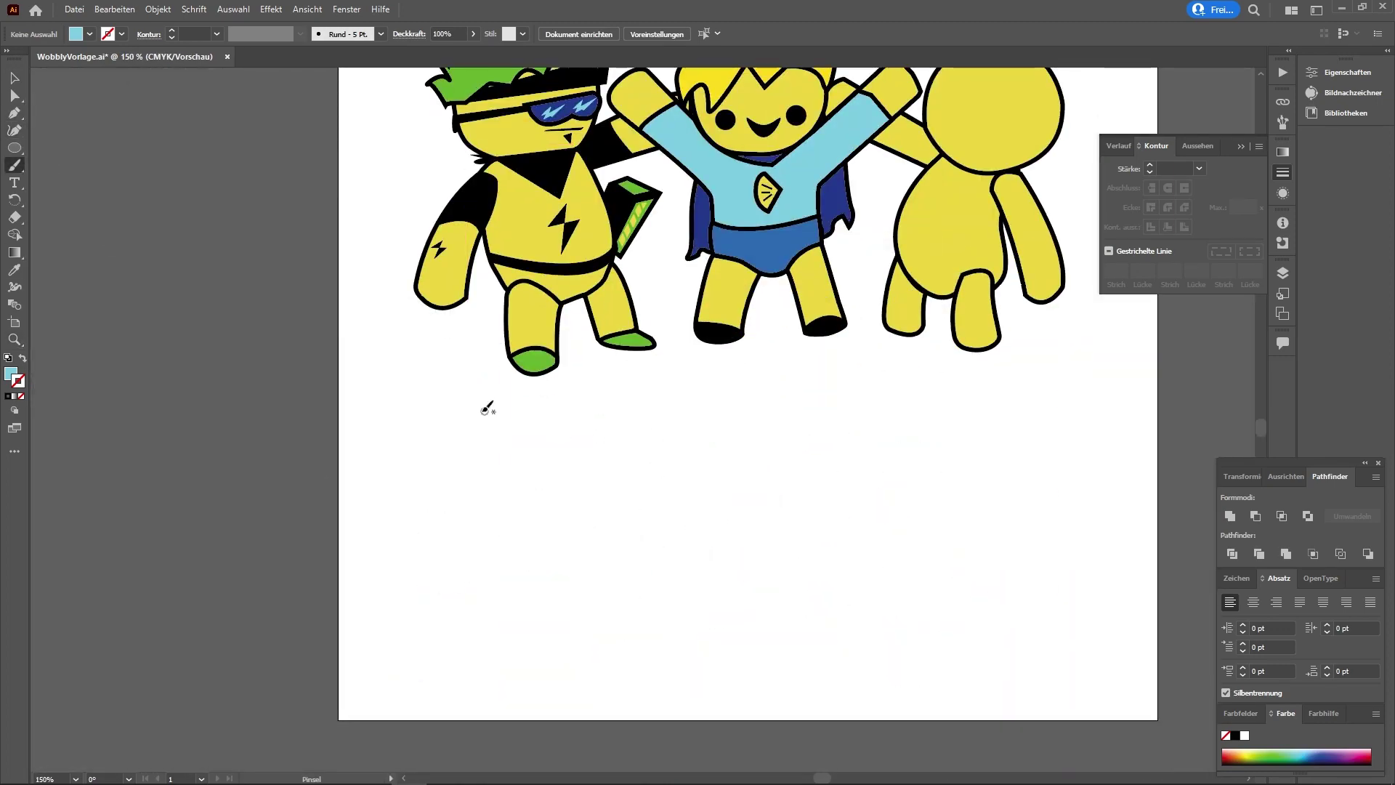
scroll(485, 408, "up", 5)
scroll(822, 296, "up", 4)
key("p")
left_click_drag(718, 315, 621, 396)
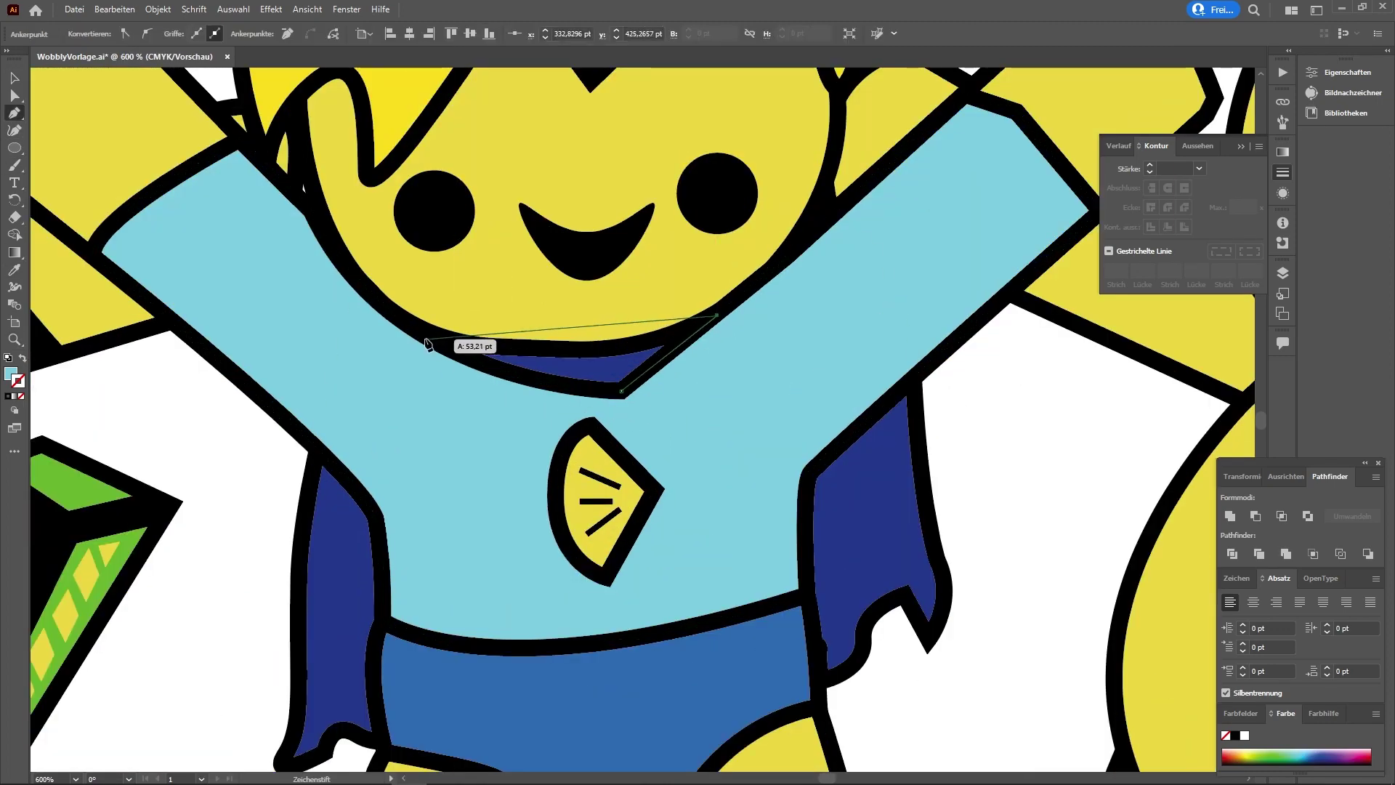
left_click_drag(382, 303, 191, 212)
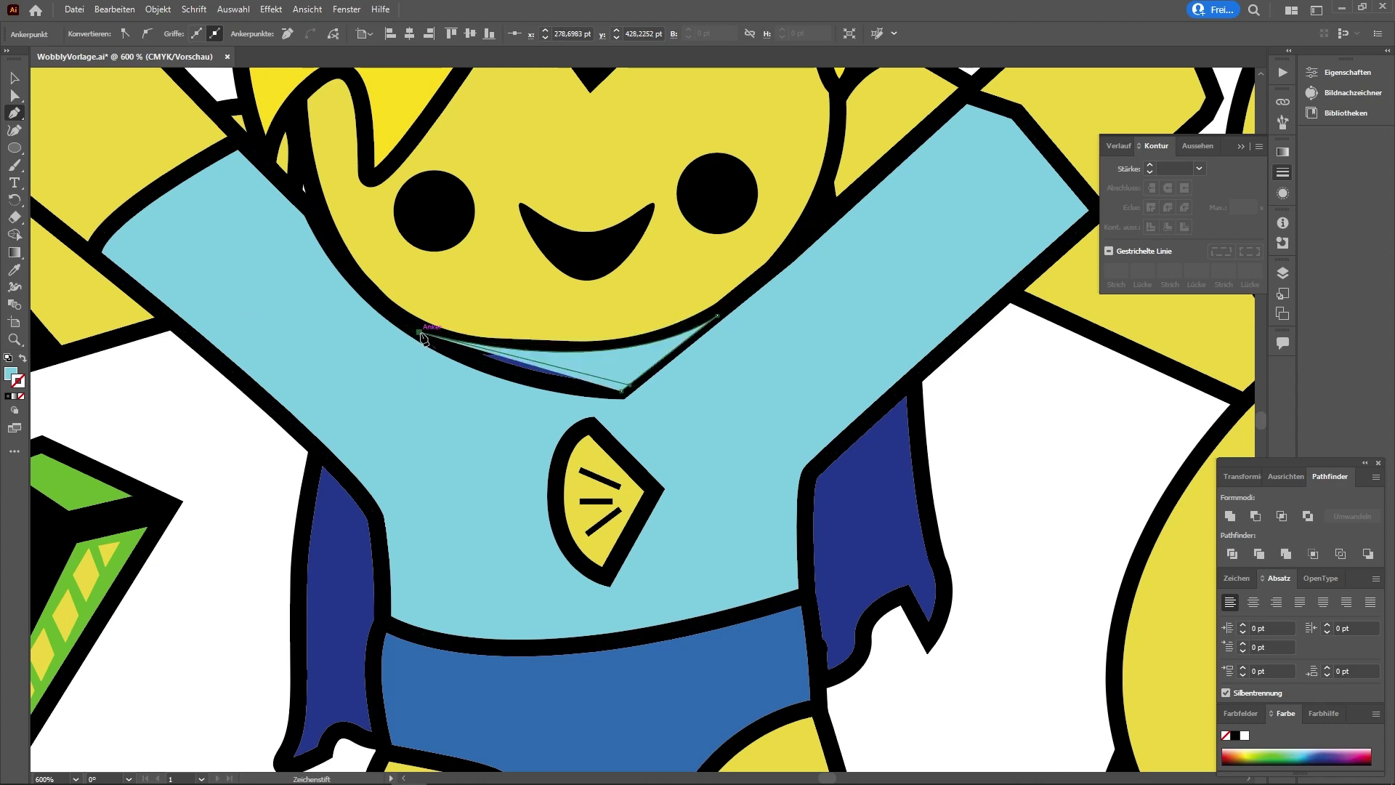
scroll(759, 399, "up", 2)
left_click(718, 314)
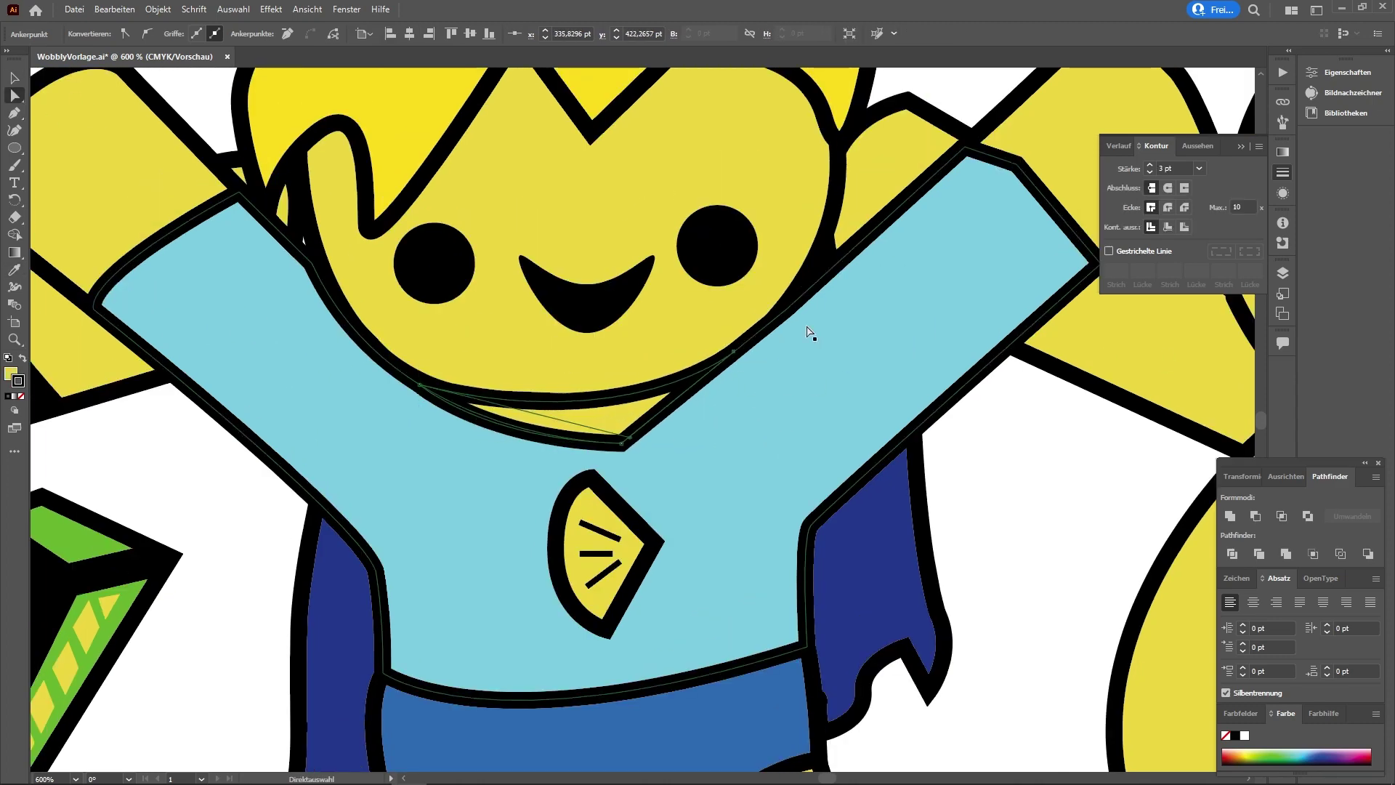
Step: Change the fill of the central figure's neck shape to a darker yellow
key("ctrl+shift+a")
key("z")
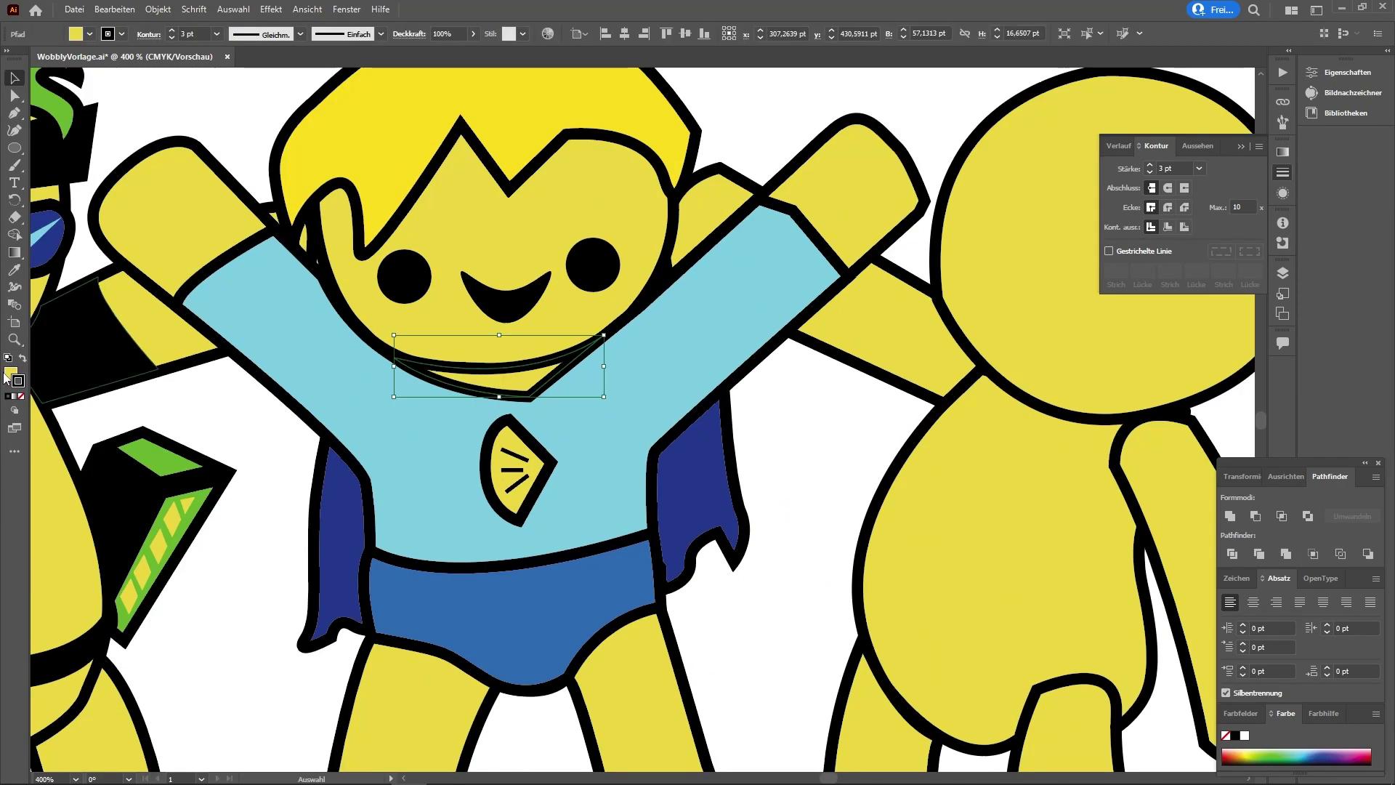
double_click(10, 373)
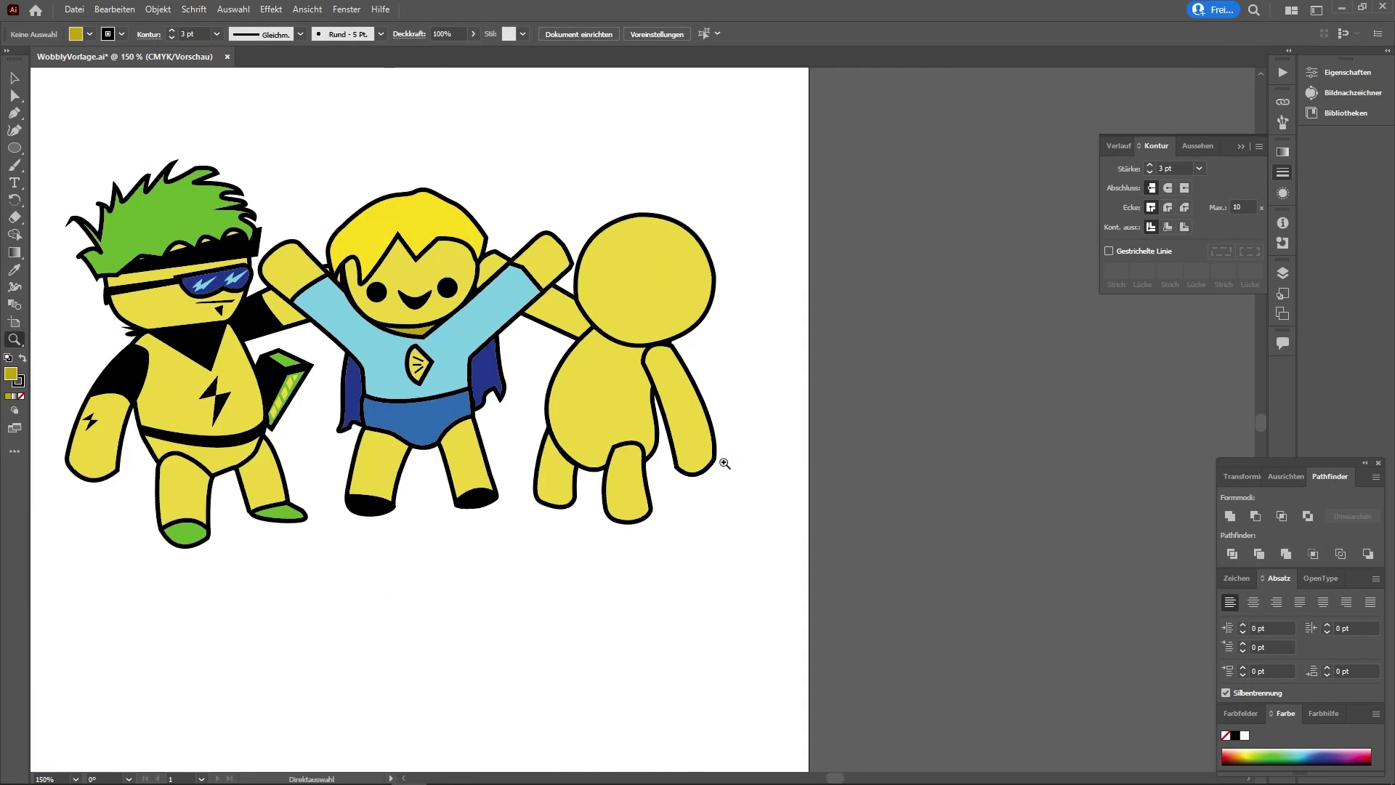
Step: Draw a side-swept hair shape with a long back lock on the third figure's head, filled bright yellow with a black outline
scroll(414, 287, "up", 5)
key("z")
left_click(645, 489)
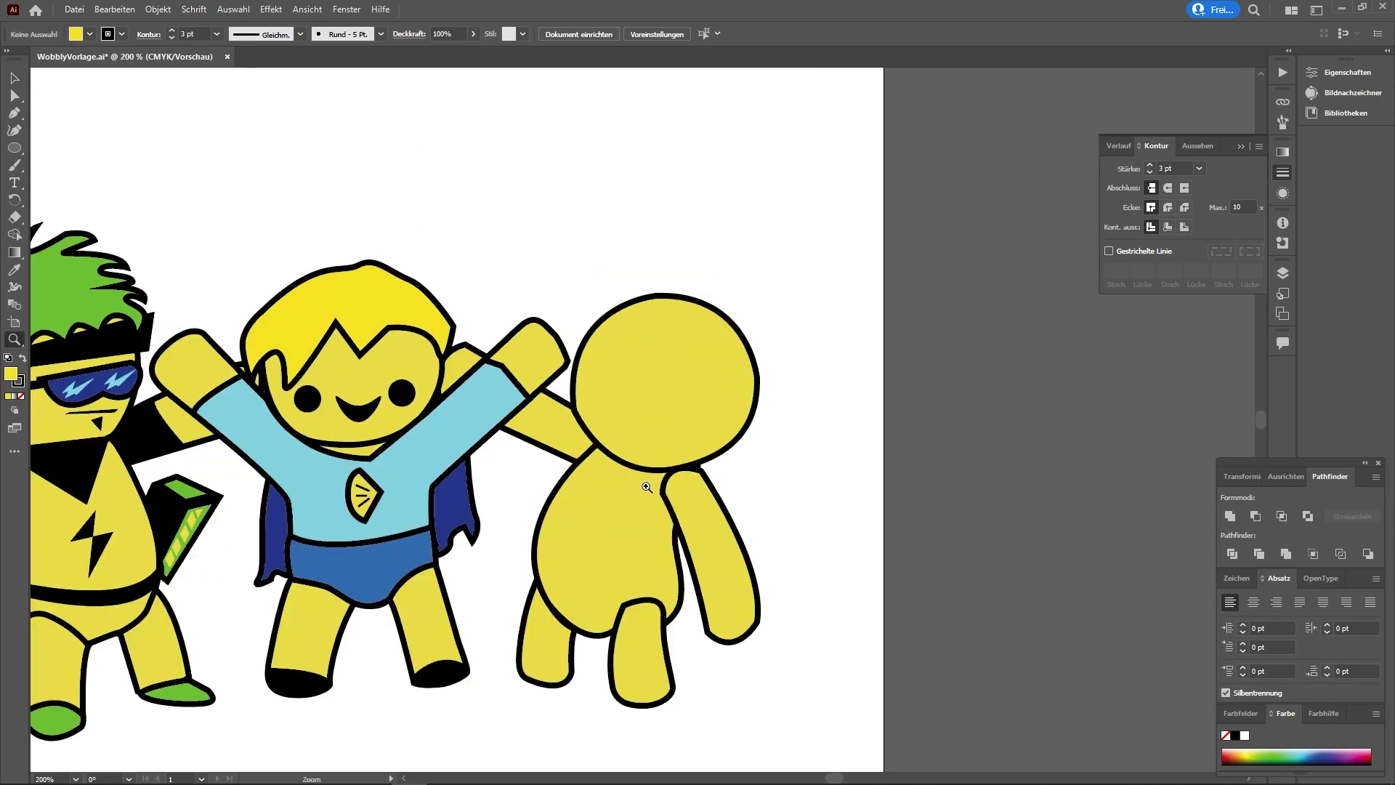
scroll(646, 489, "down", 5)
scroll(646, 487, "up", 2)
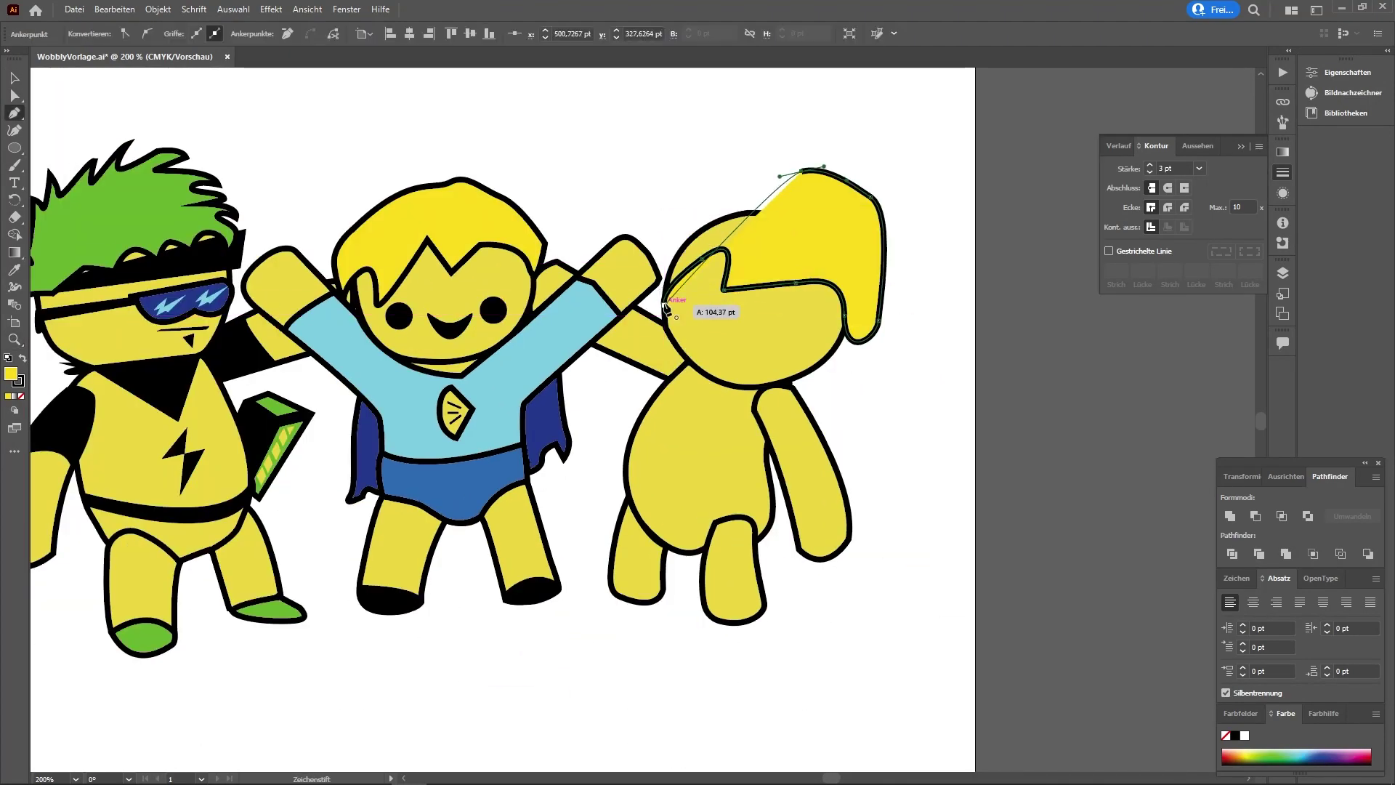
key("a")
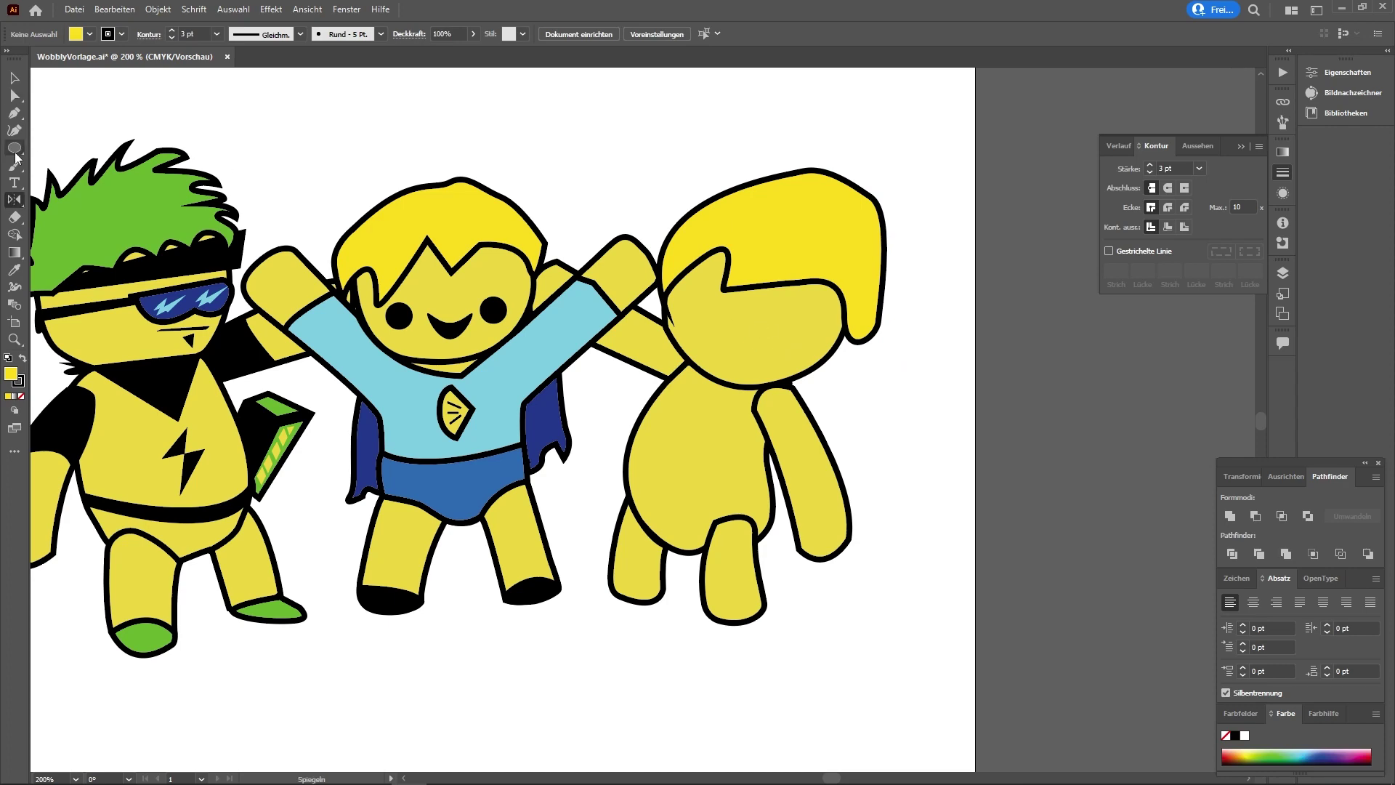
Step: Draw one small and one large circular eye on the third figure's face
left_click(15, 147)
left_click_drag(744, 309, 803, 367)
key("v")
scroll(739, 396, "down", 2)
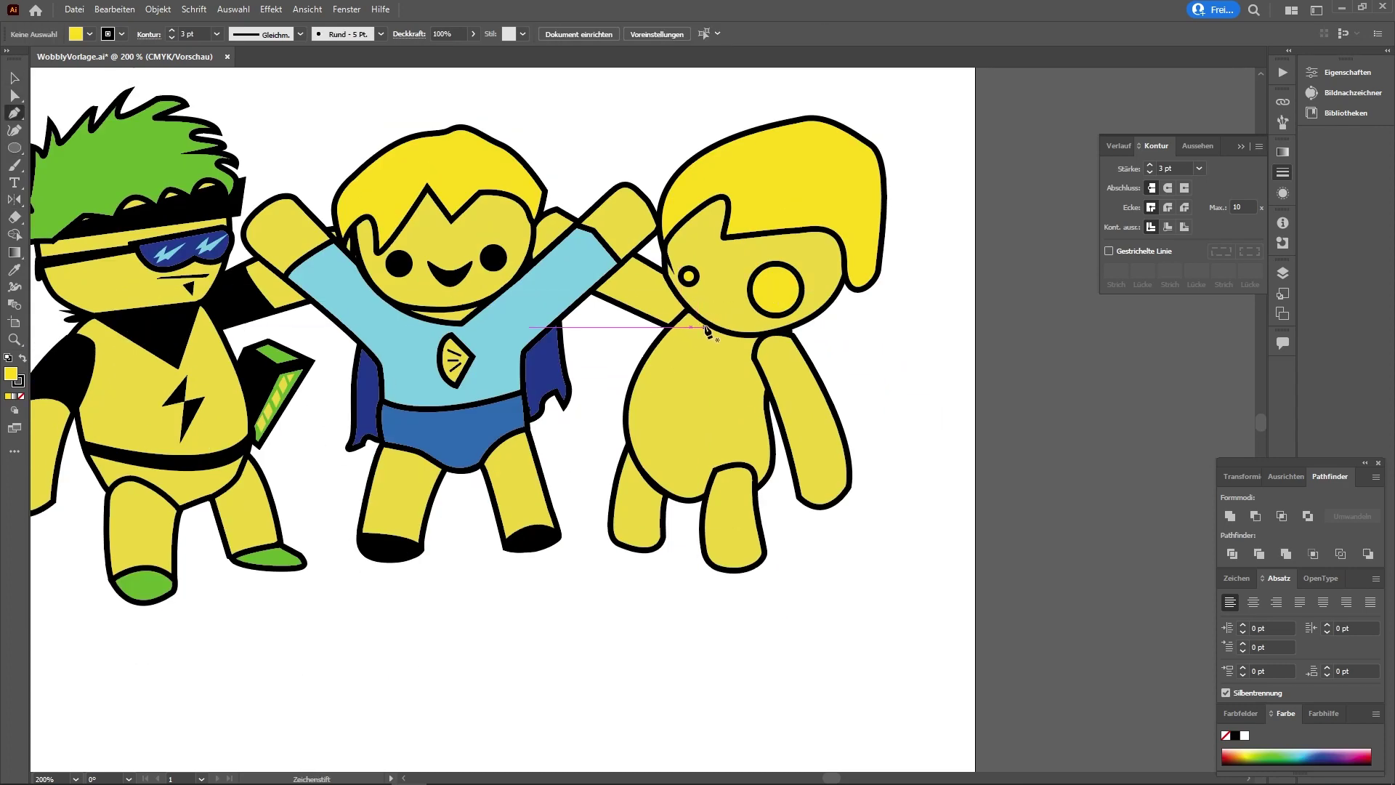
Step: Draw a small pointed open mouth on the third figure's face and a rounded, blob-like cross emblem on its belly
scroll(800, 327, "down", 2)
left_click(683, 324)
left_click_drag(699, 330, 716, 356)
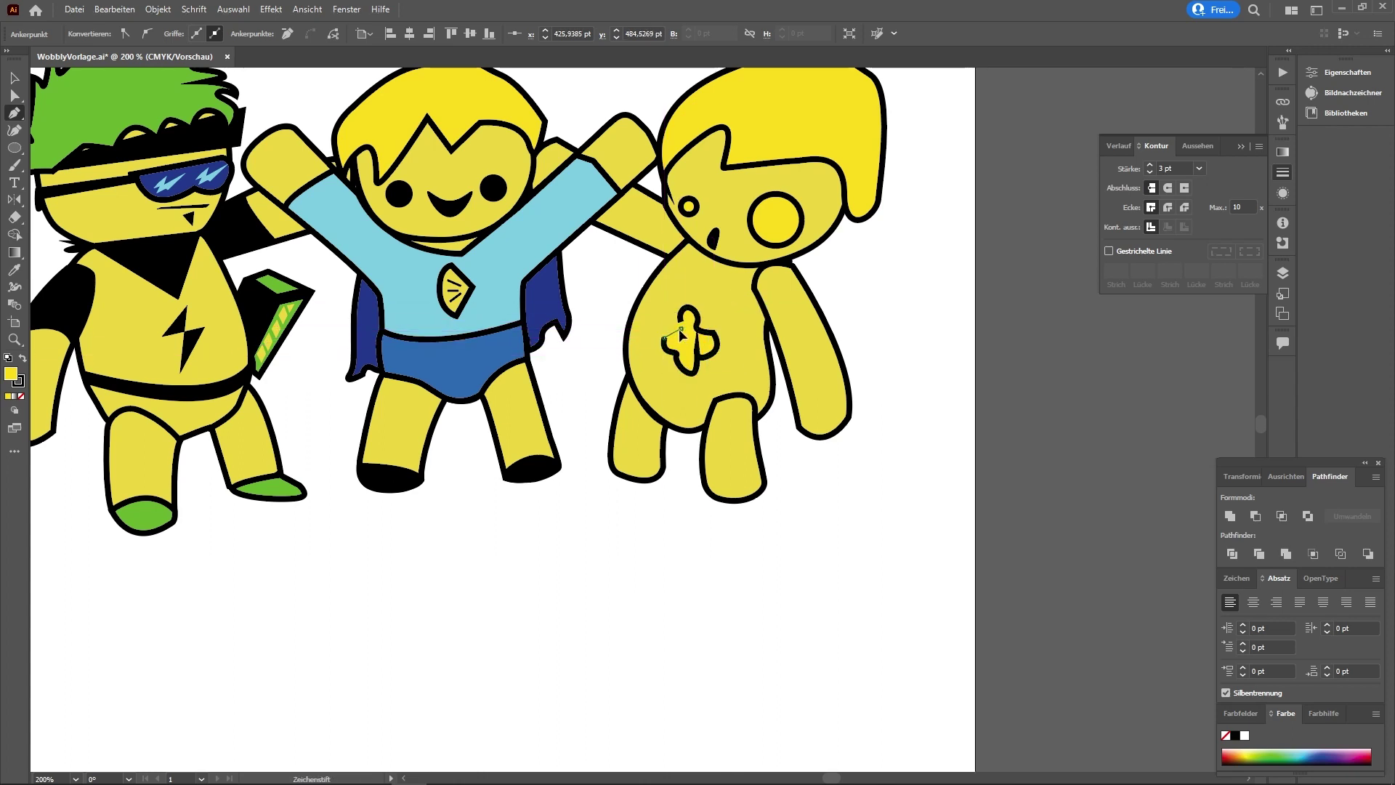
key("a")
key("v")
left_click(821, 476)
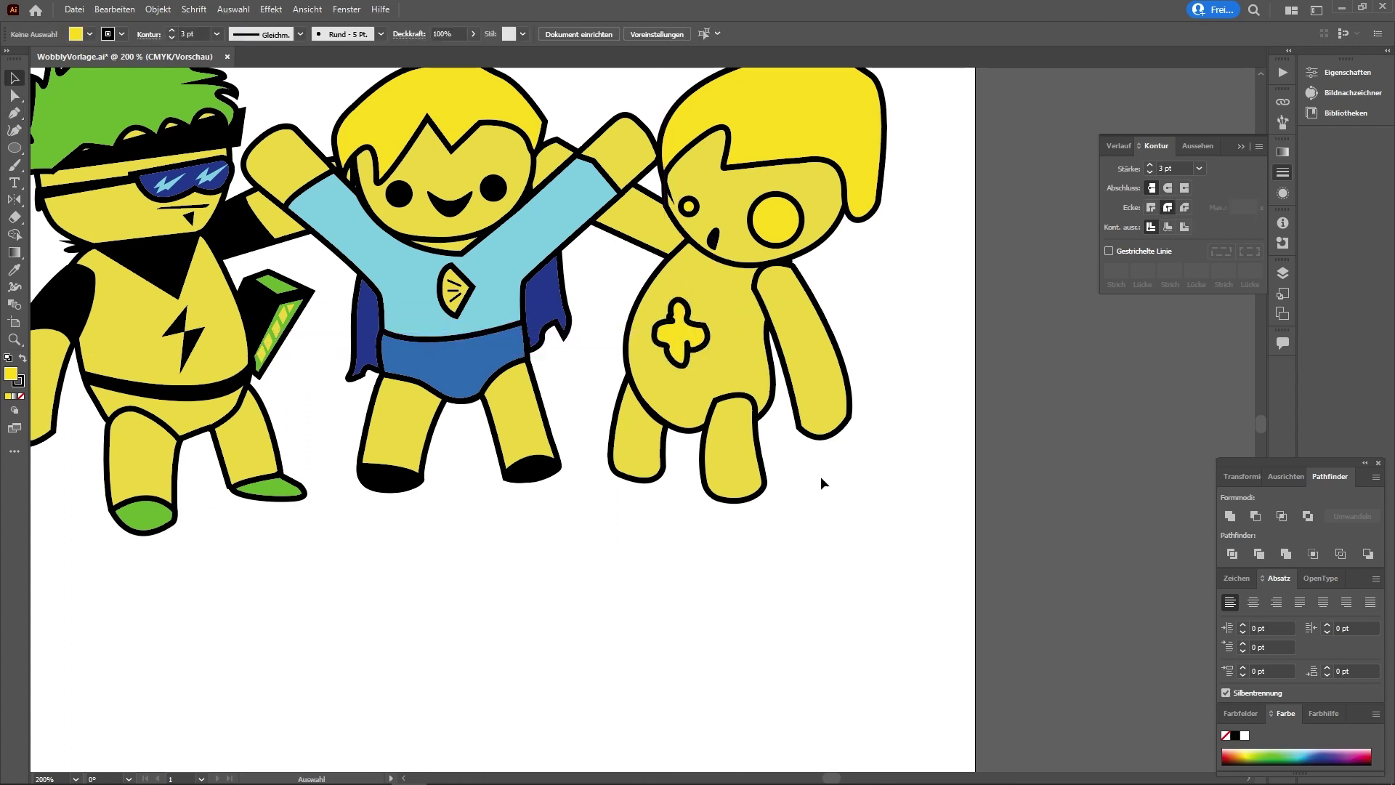
Step: Draw a closed patch with a jagged inner edge along the outer side of the third figure's hanging arm
scroll(808, 473, "up", 2)
key("p")
left_click(757, 347)
left_click(781, 374)
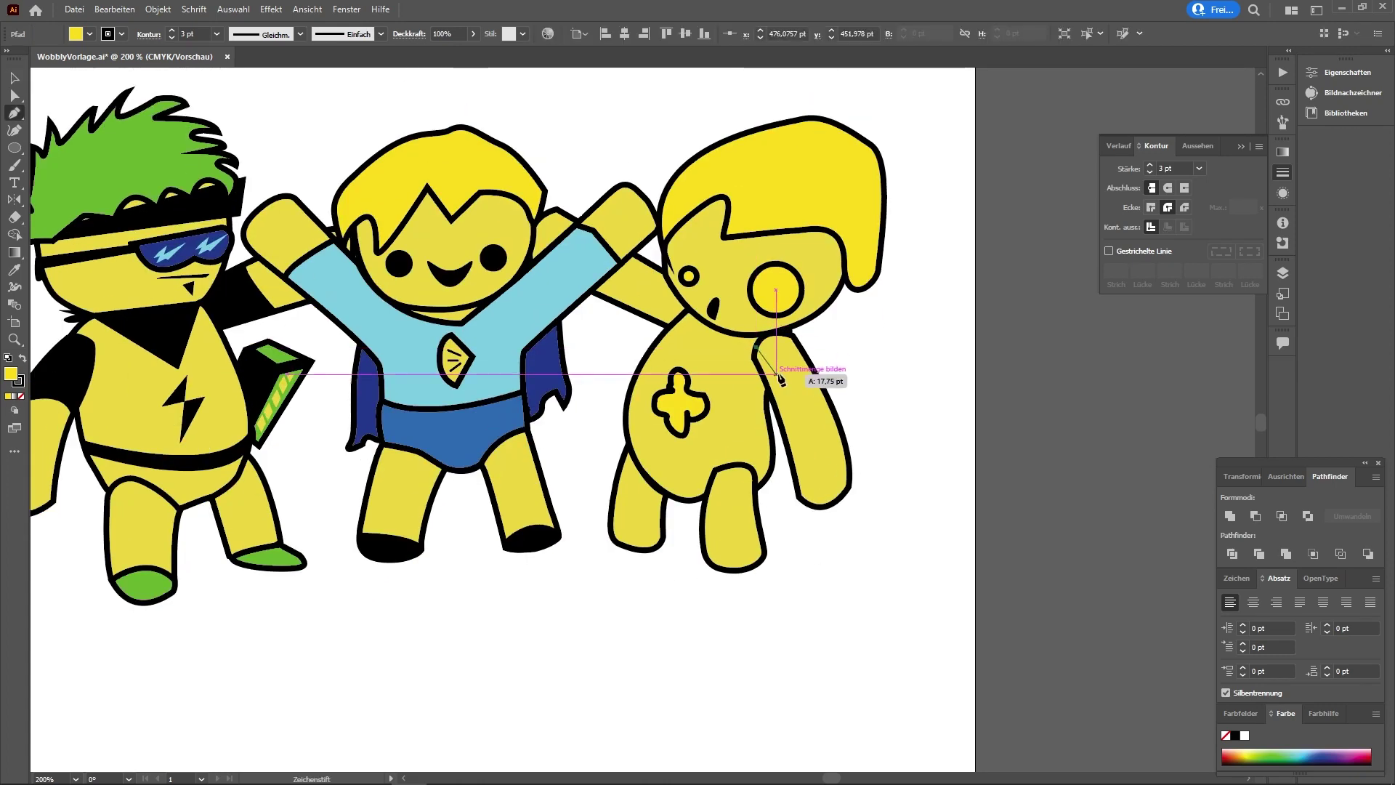
left_click(808, 398)
left_click(810, 440)
left_click(823, 481)
left_click(837, 501)
Step: Apply the first figure's green hair colour to the third figure's arm patch and belly emblem
key("i")
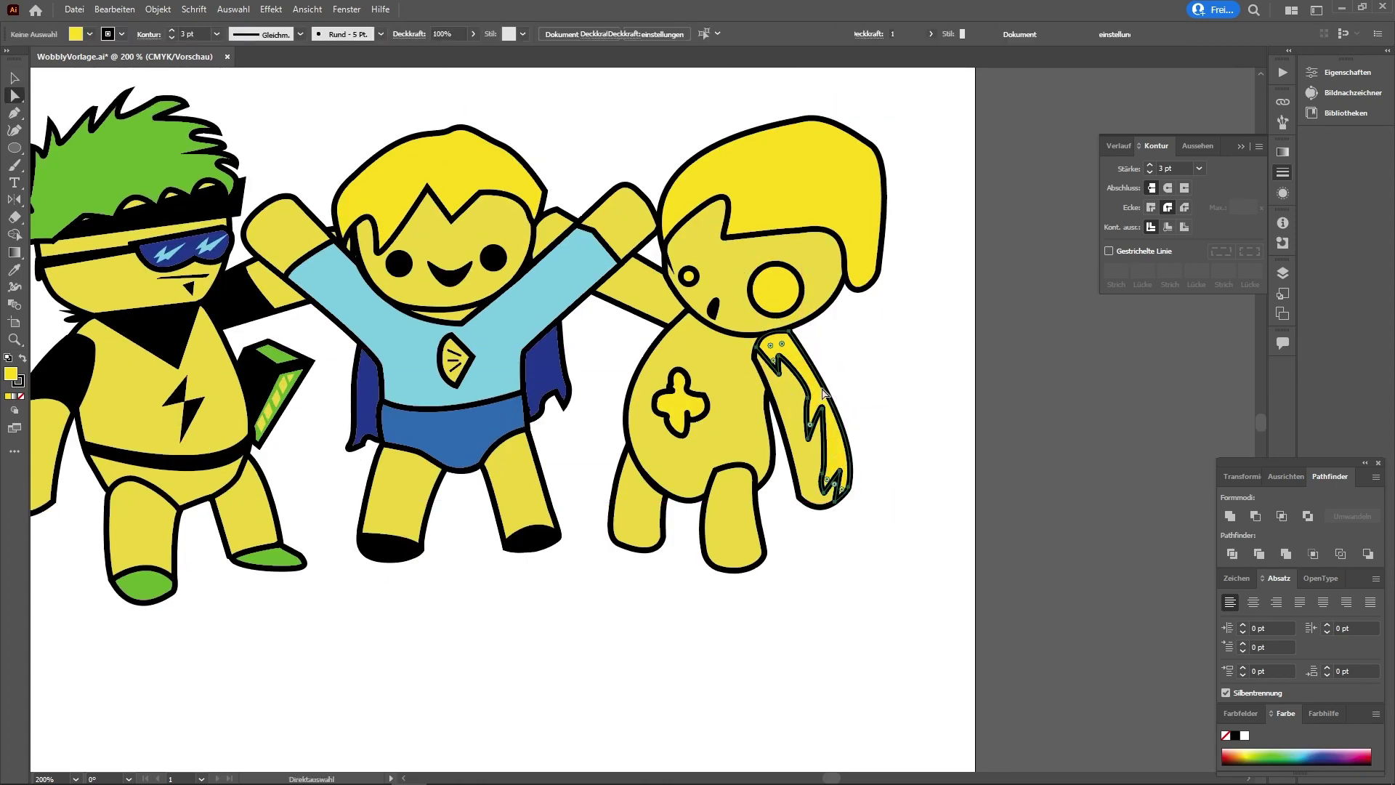
left_click(138, 145)
key("a")
left_click(689, 418)
key("ctrl+shift+a")
Step: Draw jagged green patches on the third figure's other arm, on both sides of the central figure's raised arm
key("p")
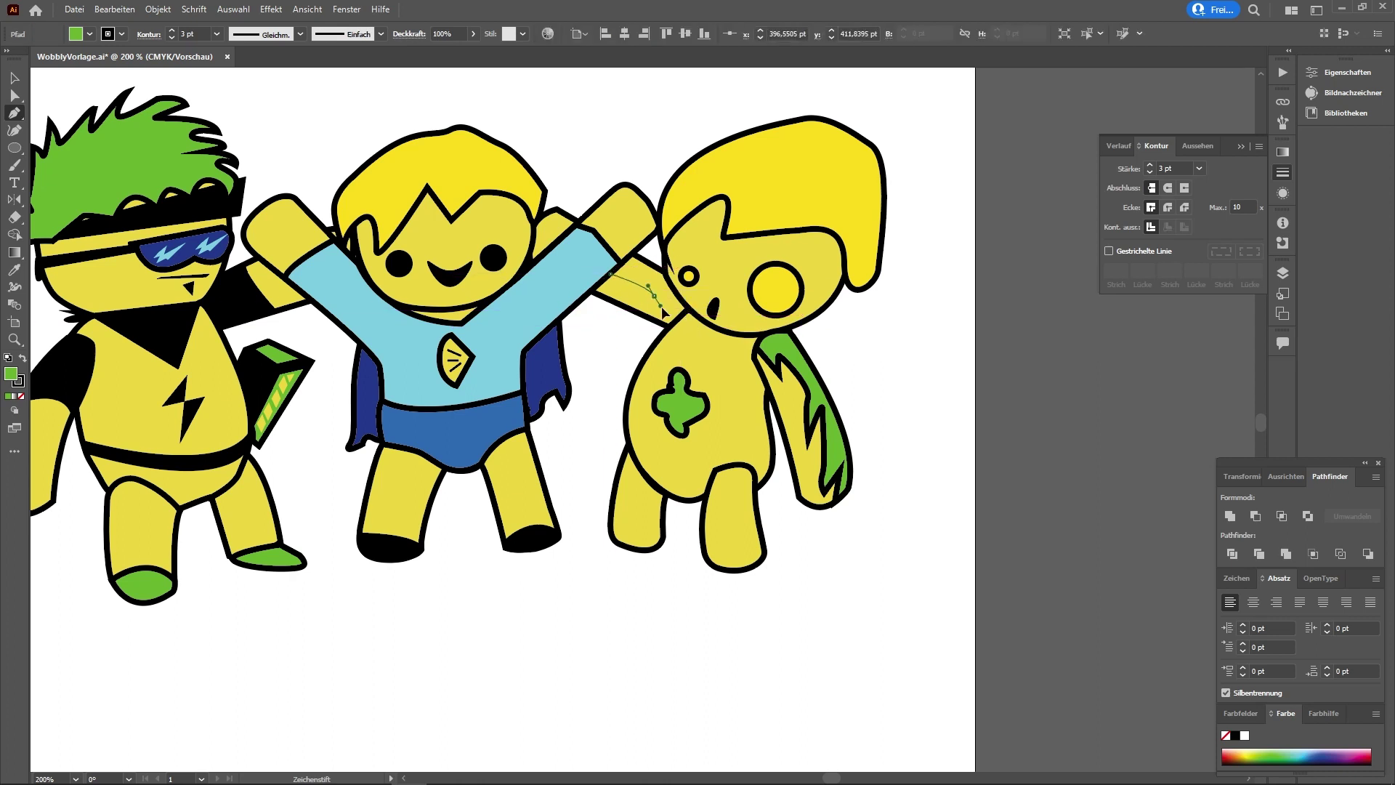
left_click_drag(662, 312, 671, 278)
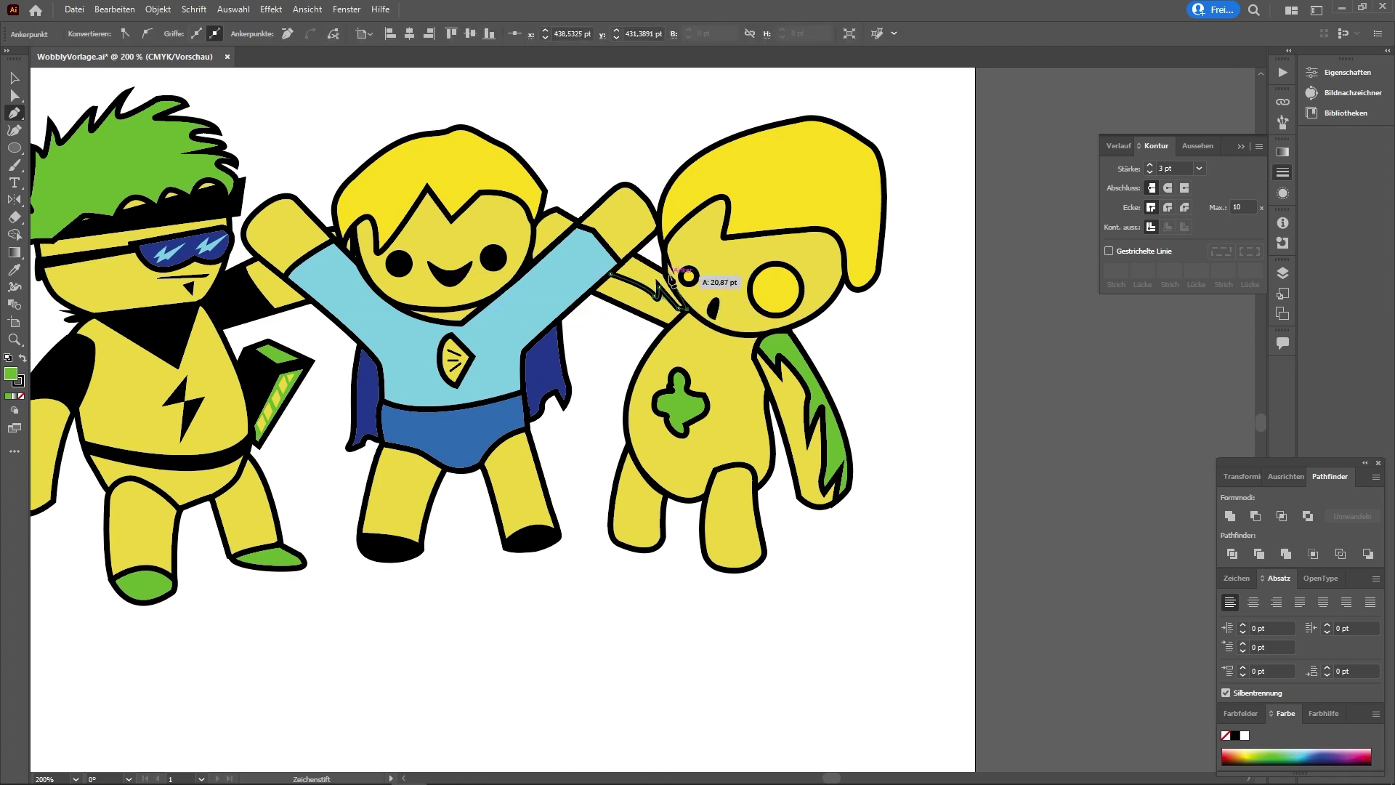
left_click(557, 209)
left_click_drag(534, 234, 535, 254)
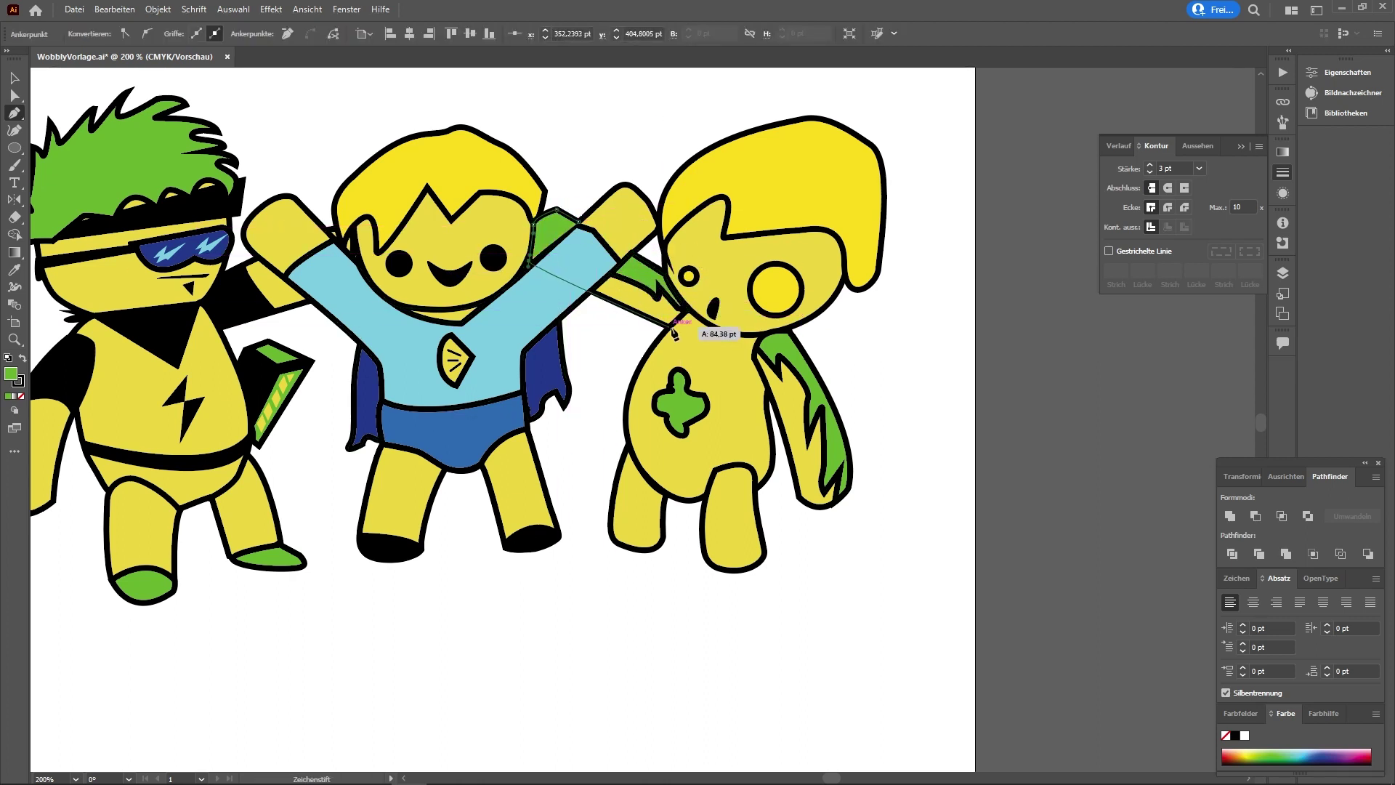
Step: Recolour the third figure's hair green and give both eyes the default white fill with a 1 pt black outline
key("a")
scroll(654, 327, "down", 1)
scroll(726, 334, "up", 3)
left_click(757, 338)
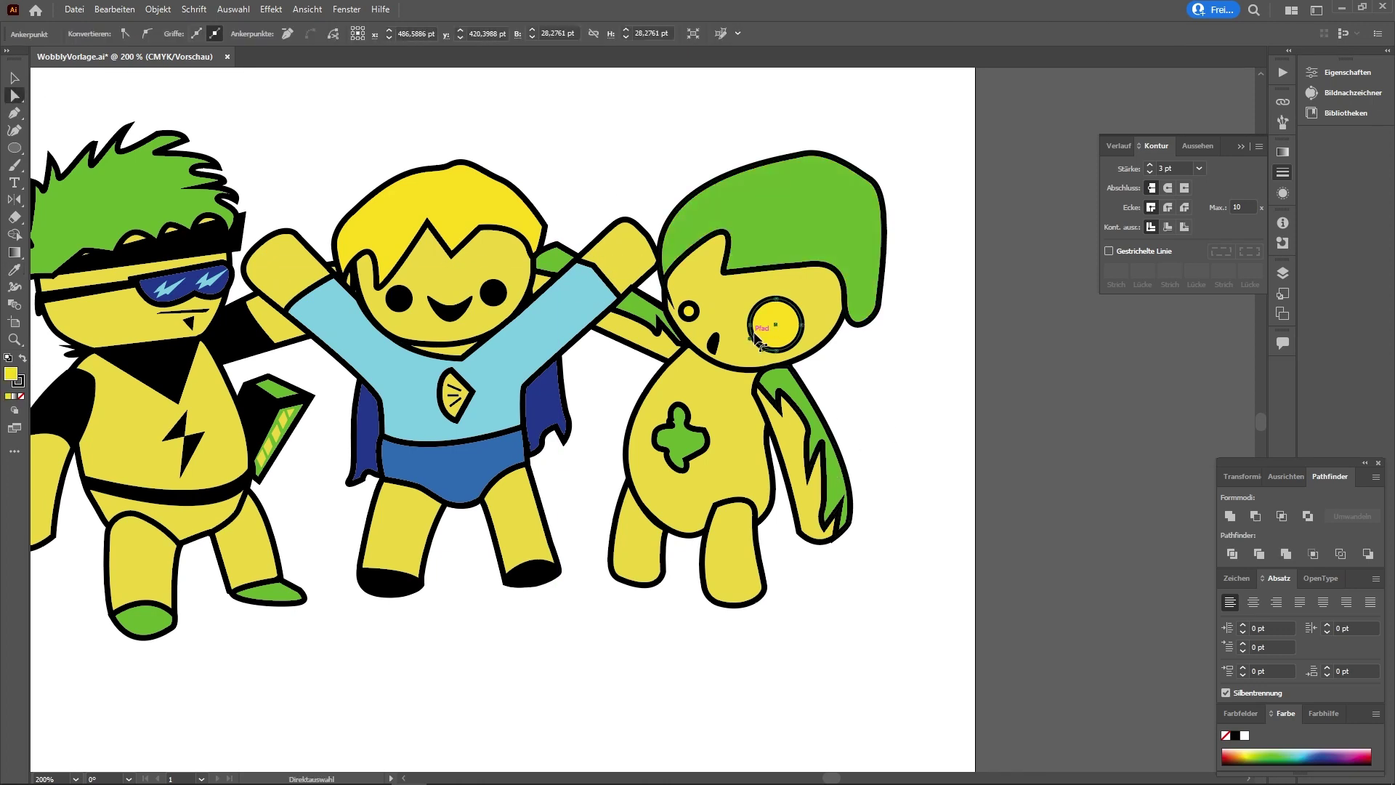
left_click(9, 356)
key("ctrl+shift+a")
Step: Draw a patch with a jagged upper edge over the third figure's rear foot and fill it with the hair's green
key("z")
scroll(681, 351, "down", 1)
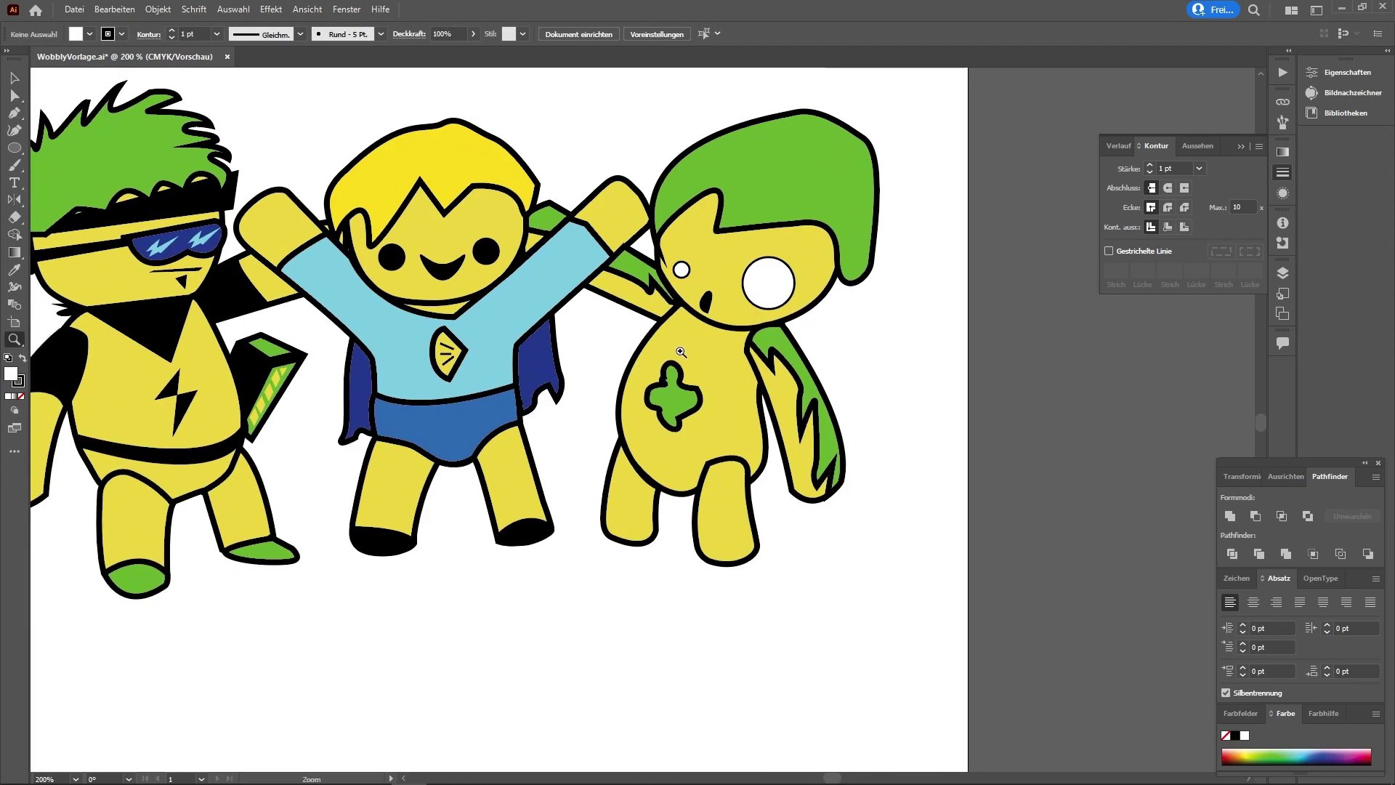
left_click(610, 498)
left_click(623, 502)
left_click(635, 529)
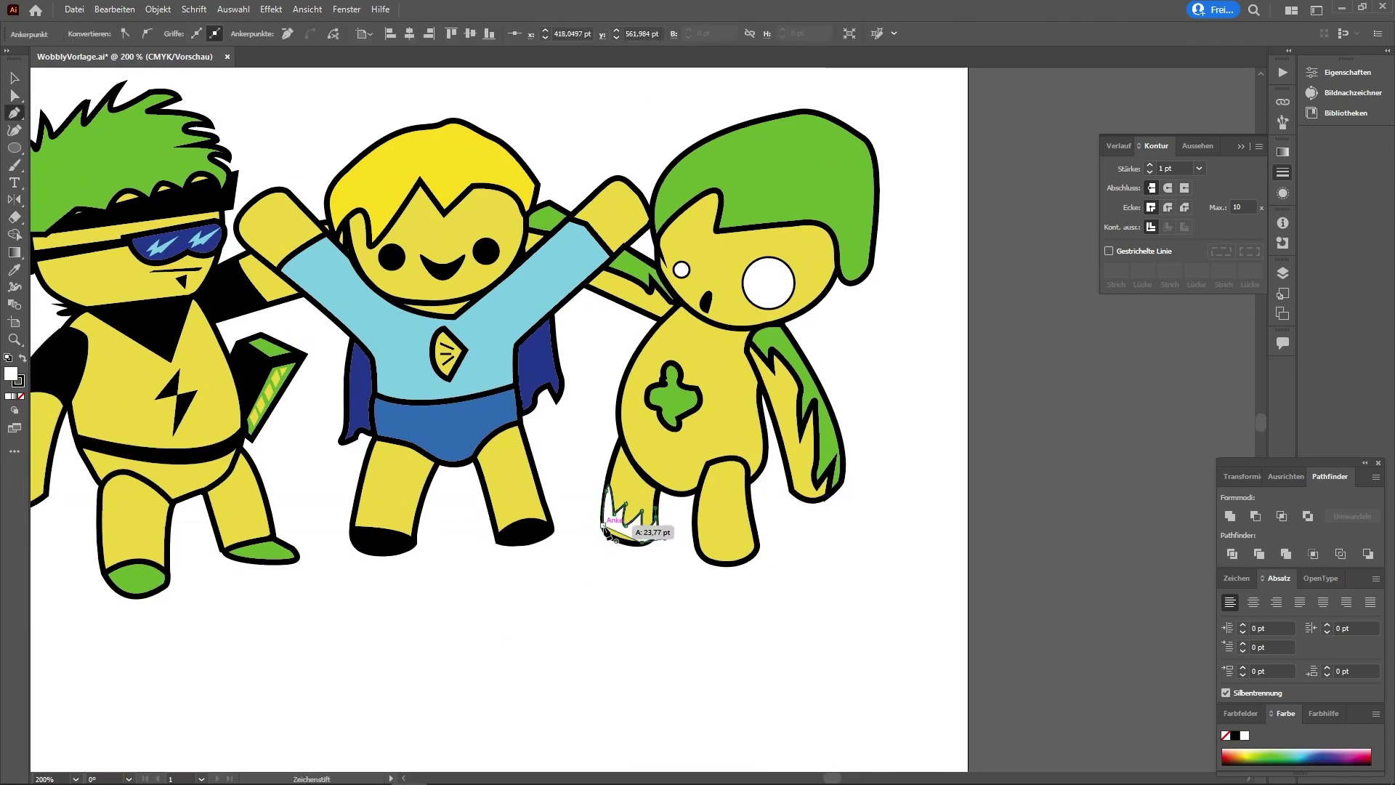
Step: Draw a green, black-outlined patch with a jagged upper edge over the third figure's front foot
key("p")
left_click(696, 522)
left_click(711, 539)
left_click(726, 550)
left_click(743, 538)
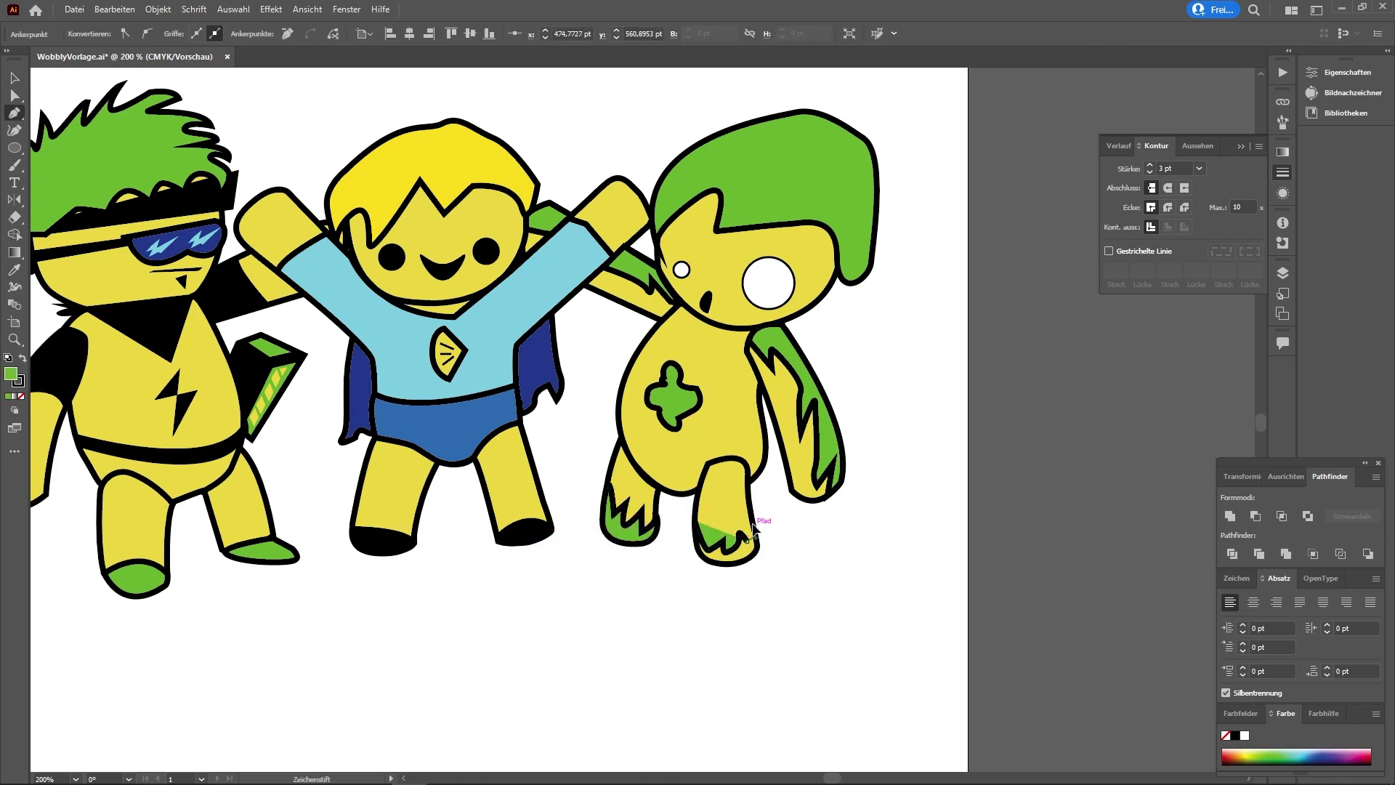
key("a")
key("ctrl+shift+a")
scroll(685, 488, "up", 3)
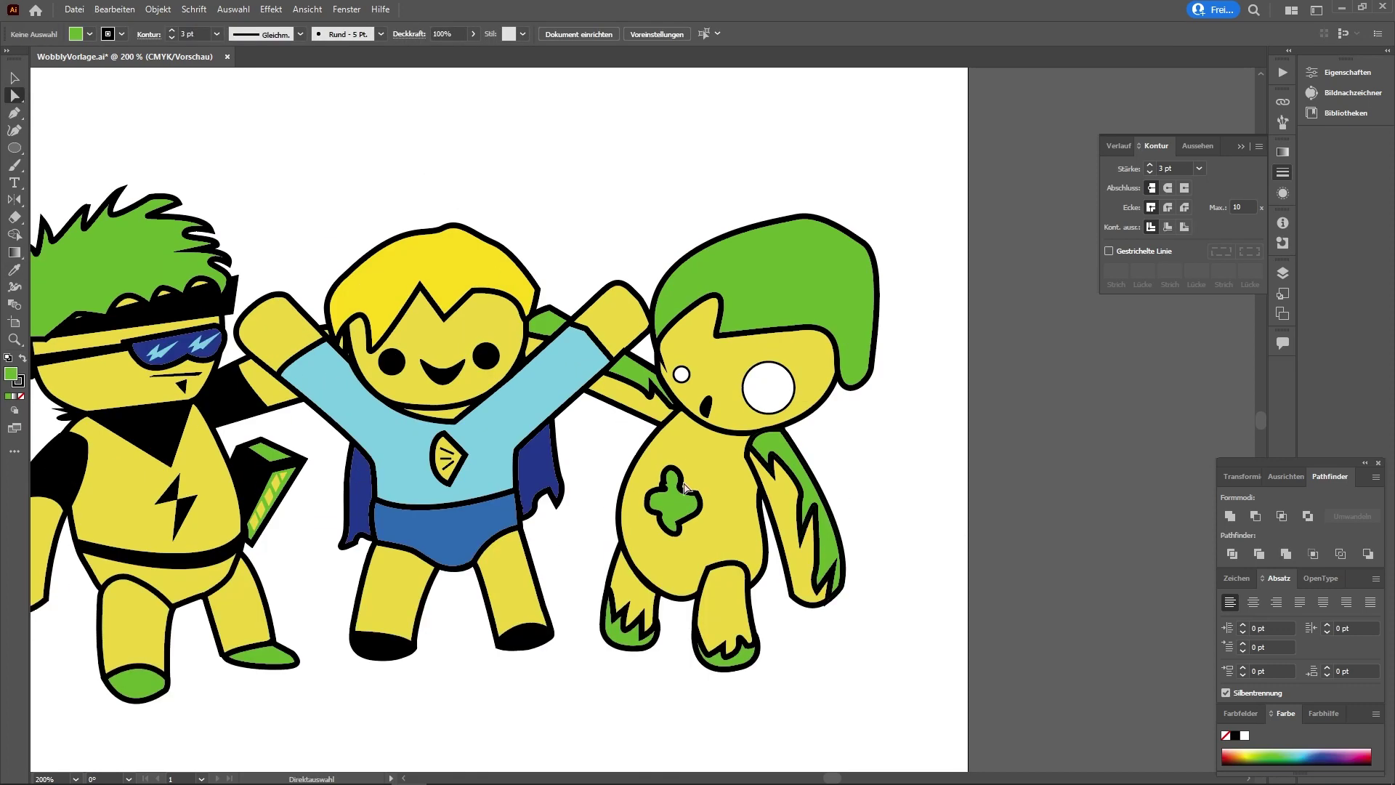
Step: Add a small pupil to each of the third figure's eyes and a green drip below its hanging hand
key("a")
scroll(622, 404, "down", 3)
scroll(632, 368, "up", 4)
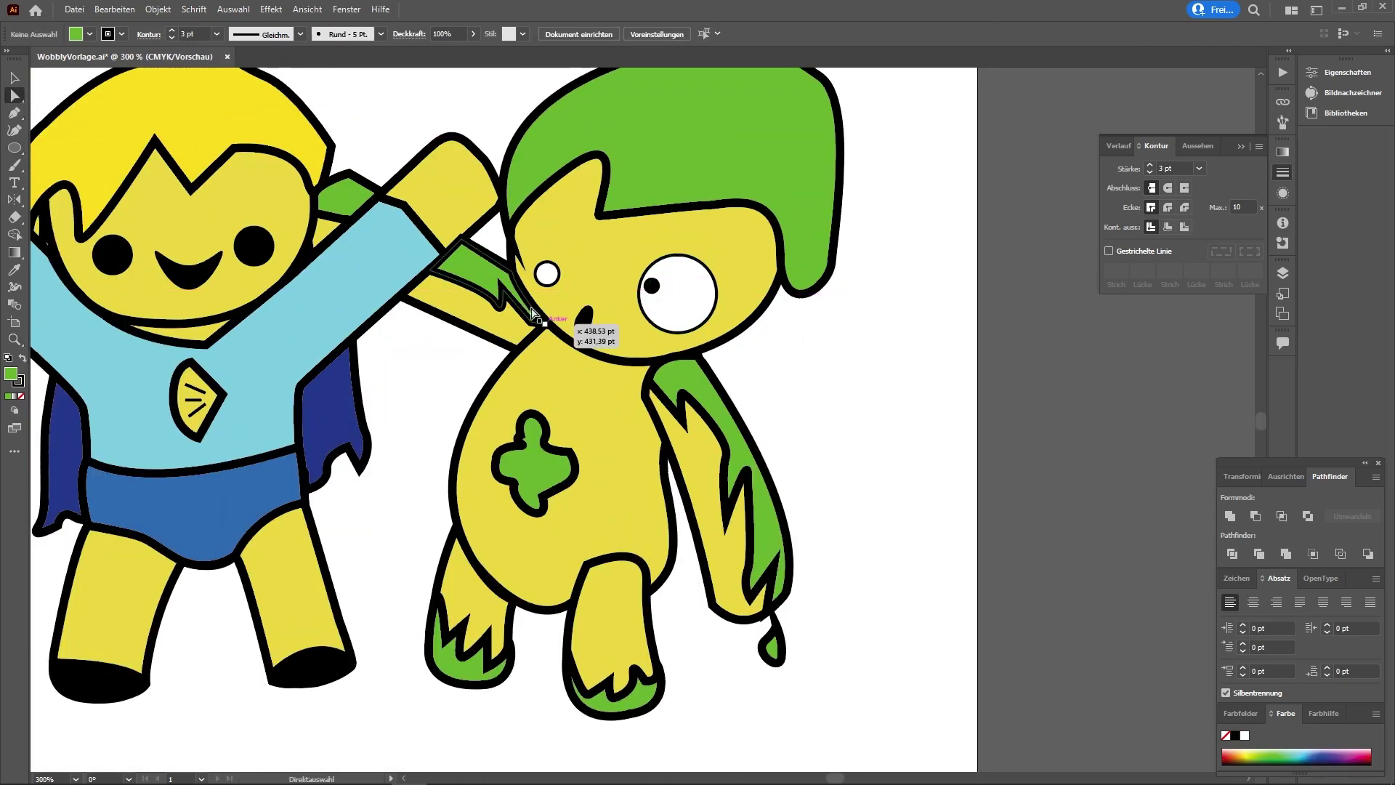
scroll(817, 373, "up", 3)
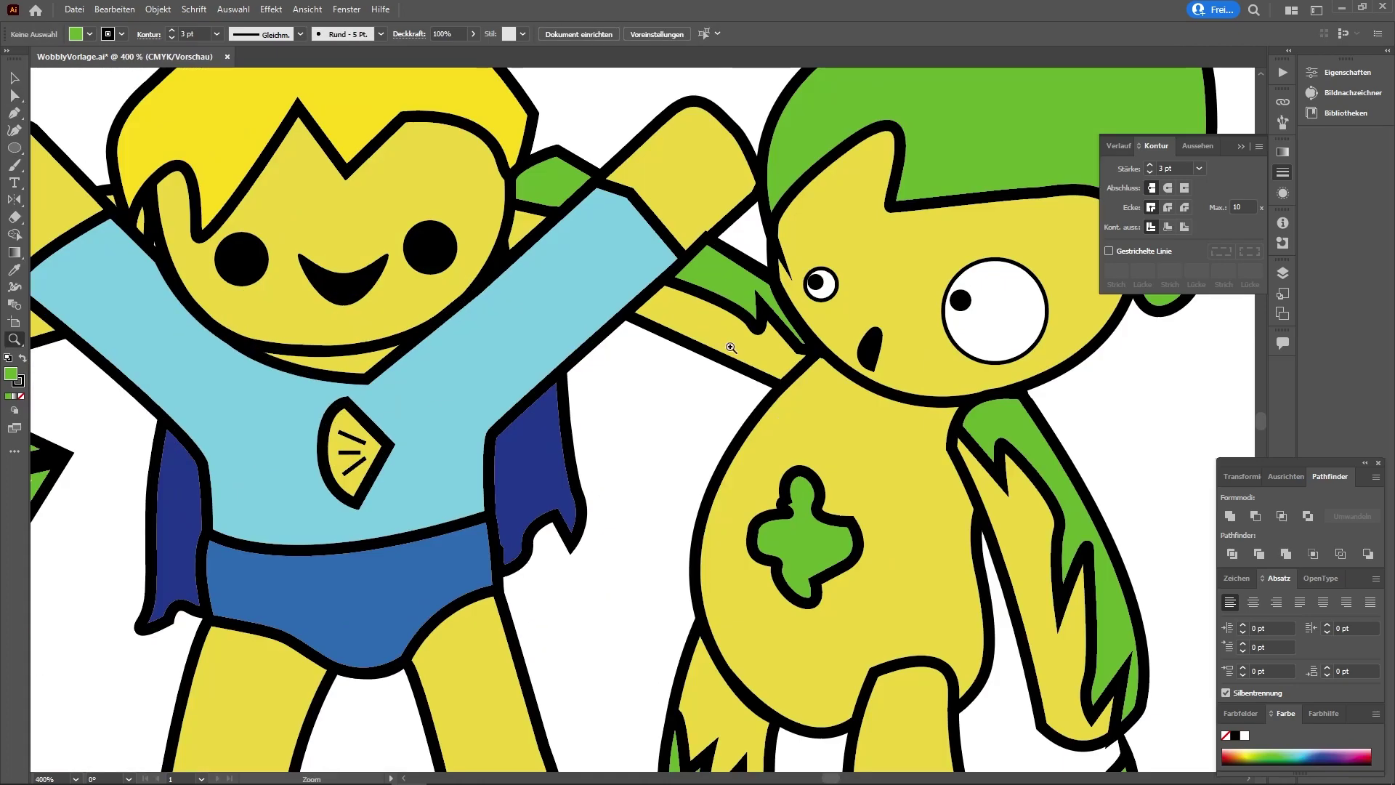
key("z")
Step: Draw a jagged green slime border along the right side, bottom and left edge of the third figure's torso
scroll(1127, 455, "down", 4)
scroll(550, 512, "up", 2)
scroll(550, 512, "up", 2)
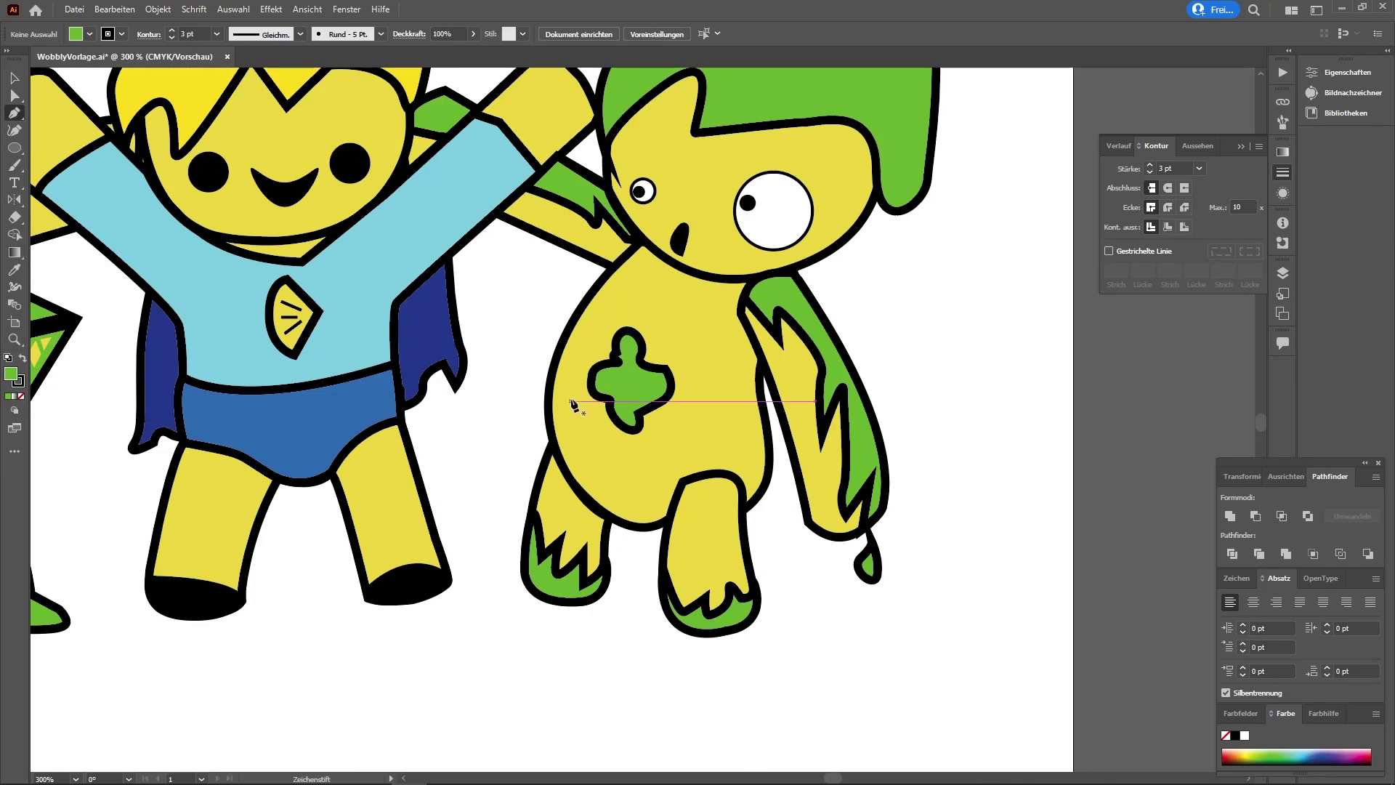
left_click(591, 456)
left_click(621, 501)
left_click(624, 477)
left_click(645, 501)
left_click(664, 492)
left_click(734, 355)
left_click_drag(706, 321, 728, 302)
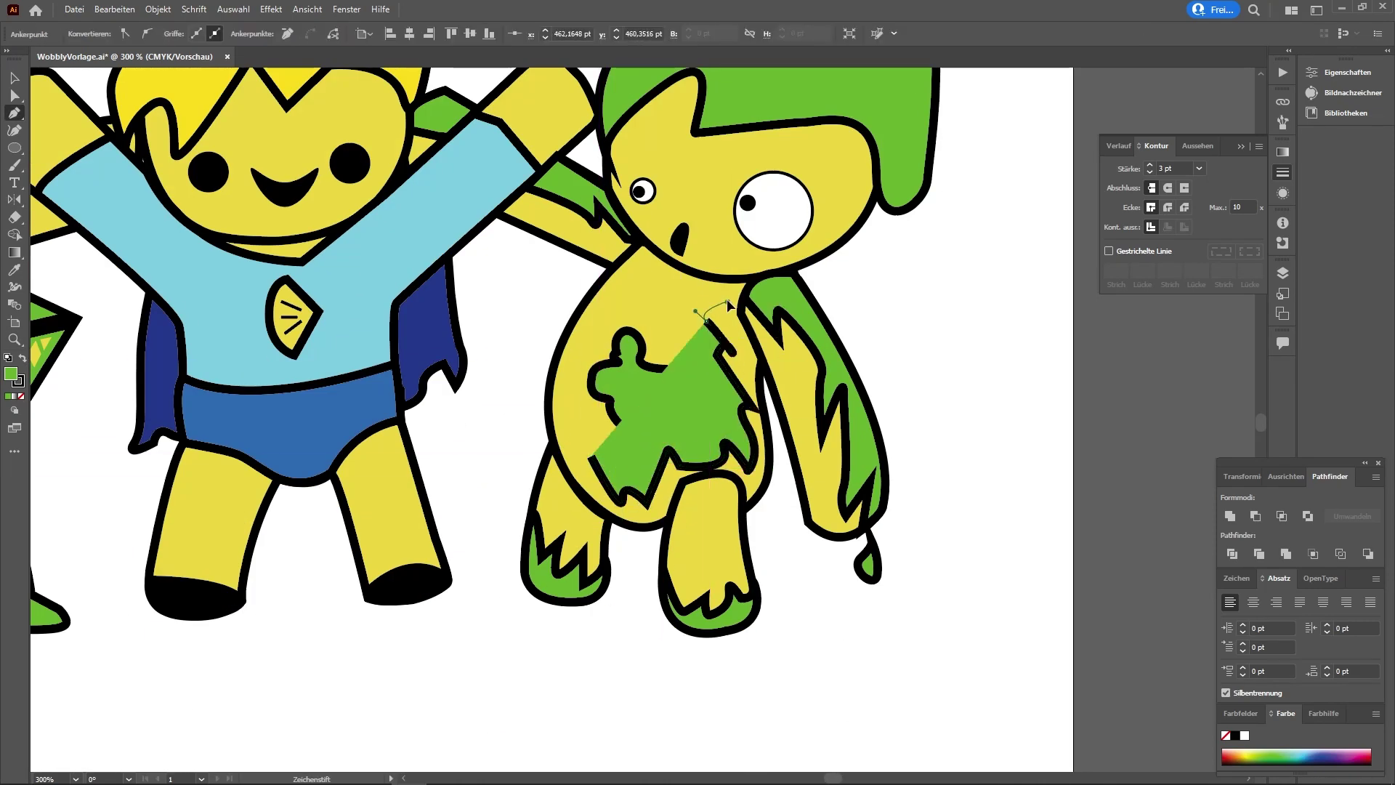
left_click(763, 360)
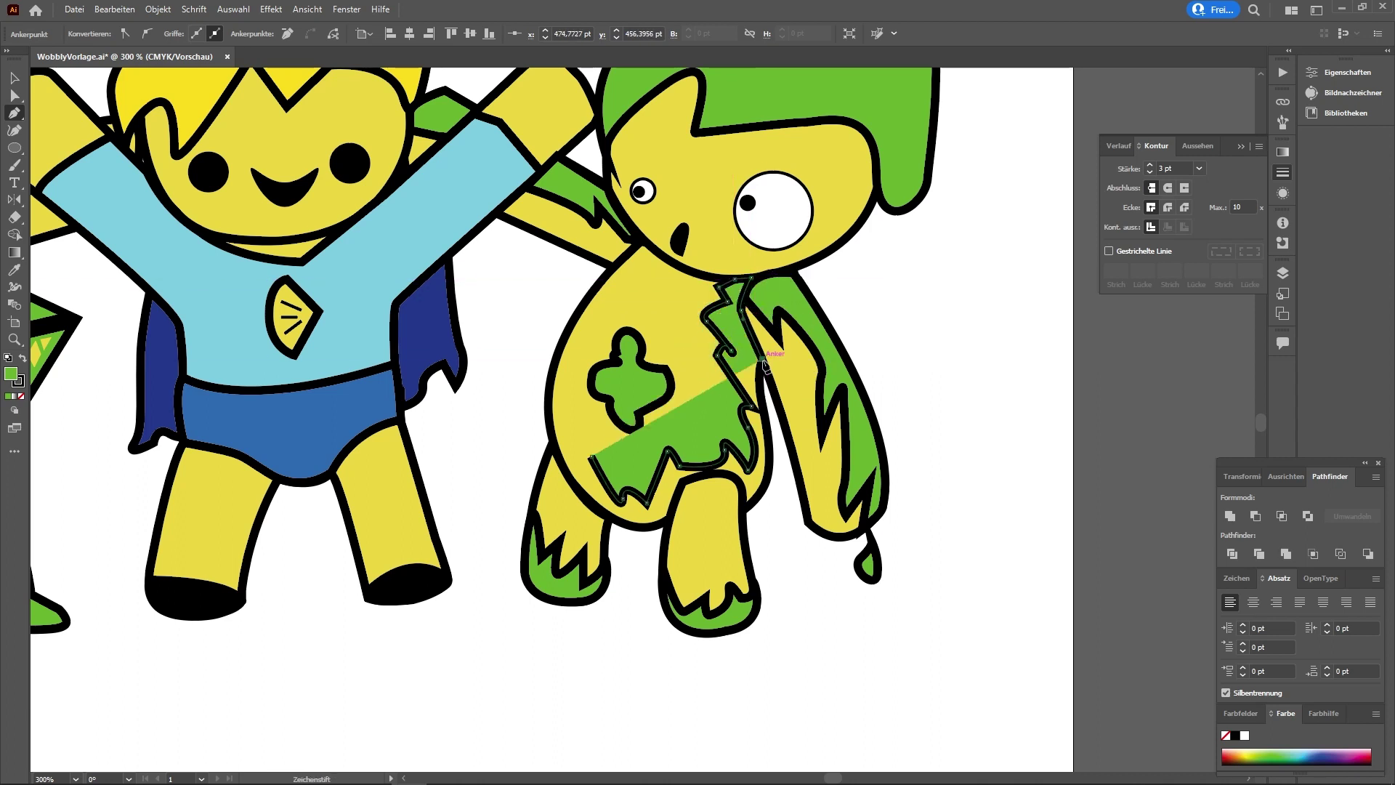
left_click(771, 440)
left_click_drag(705, 529, 757, 491)
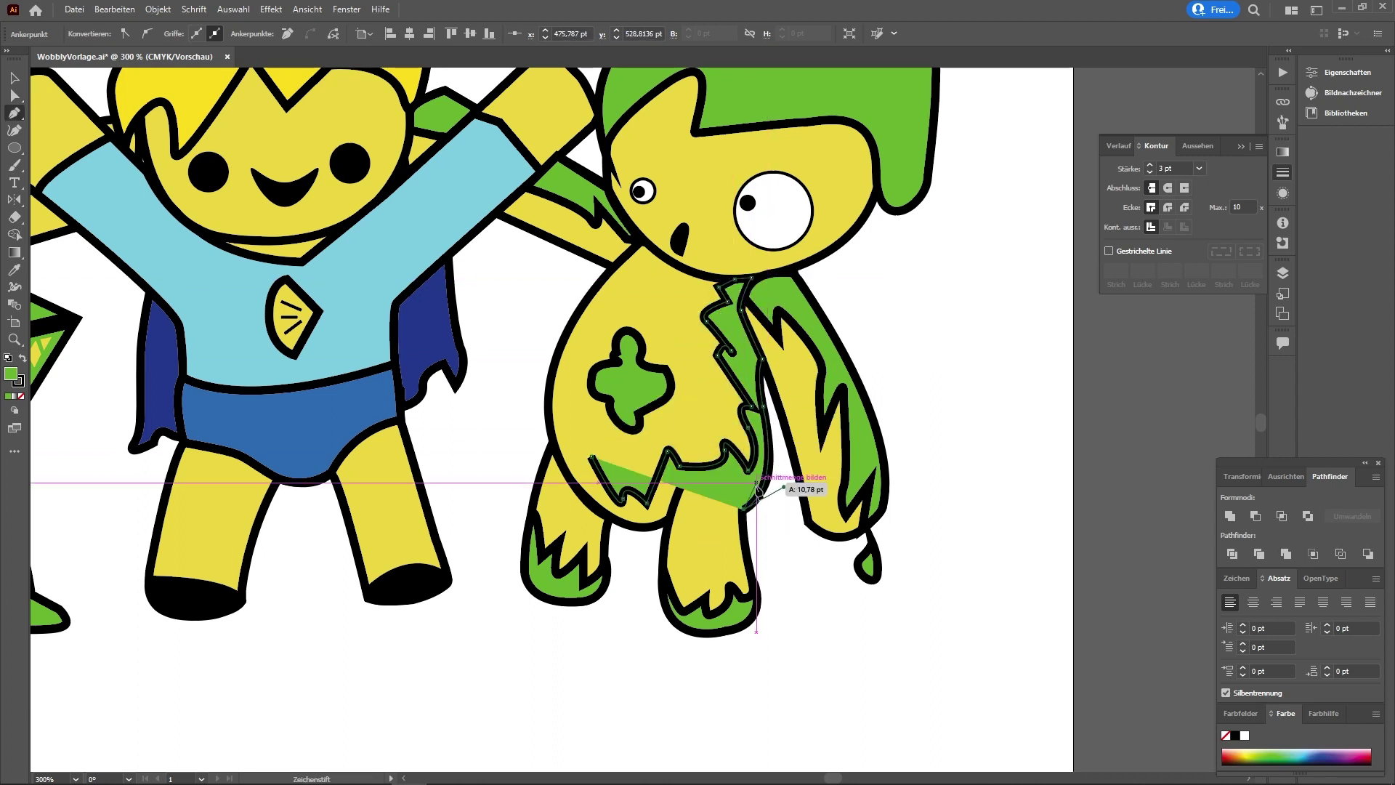
left_click_drag(644, 536, 595, 520)
left_click(552, 444)
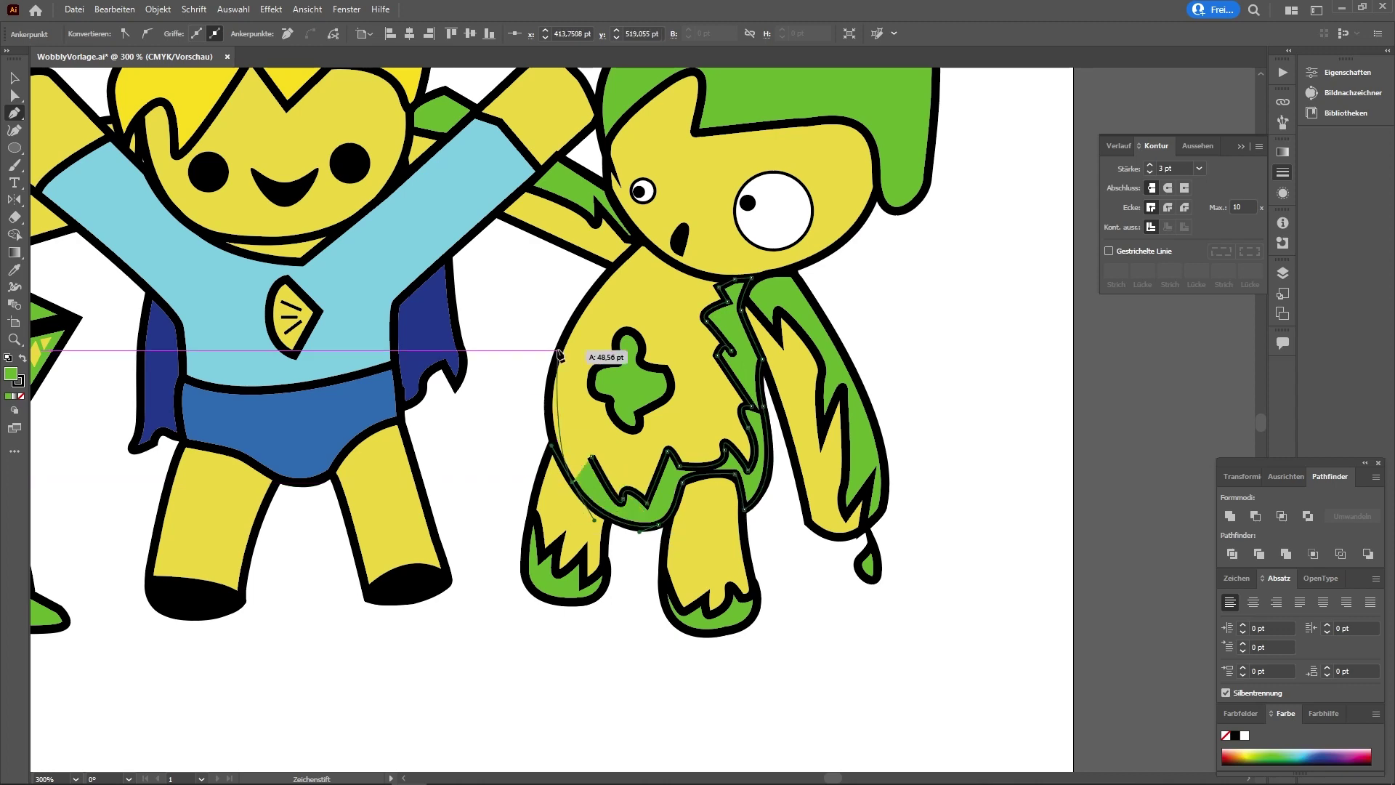
left_click(622, 440, "ctrl")
Step: Draw a second jagged green slime shape across the third figure's shoulders and upper torso, following the body's edge
scroll(662, 440, "up", 2)
left_click(595, 396)
left_click(619, 375)
left_click(656, 397)
left_click(679, 375)
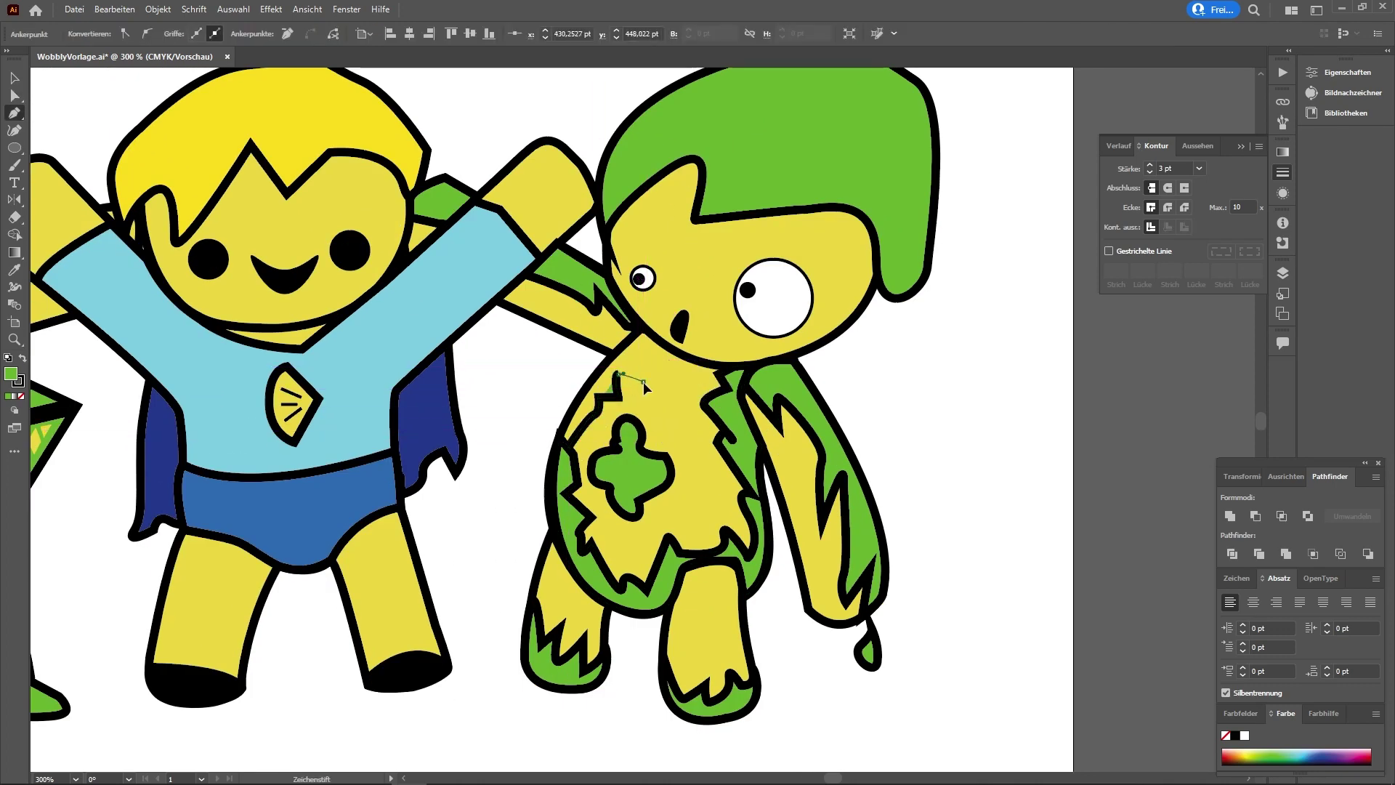
left_click(645, 381)
left_click(646, 404)
left_click(667, 387)
left_click(685, 394)
left_click(705, 376)
left_click(721, 383)
left_click(736, 365)
left_click_drag(620, 360, 621, 364)
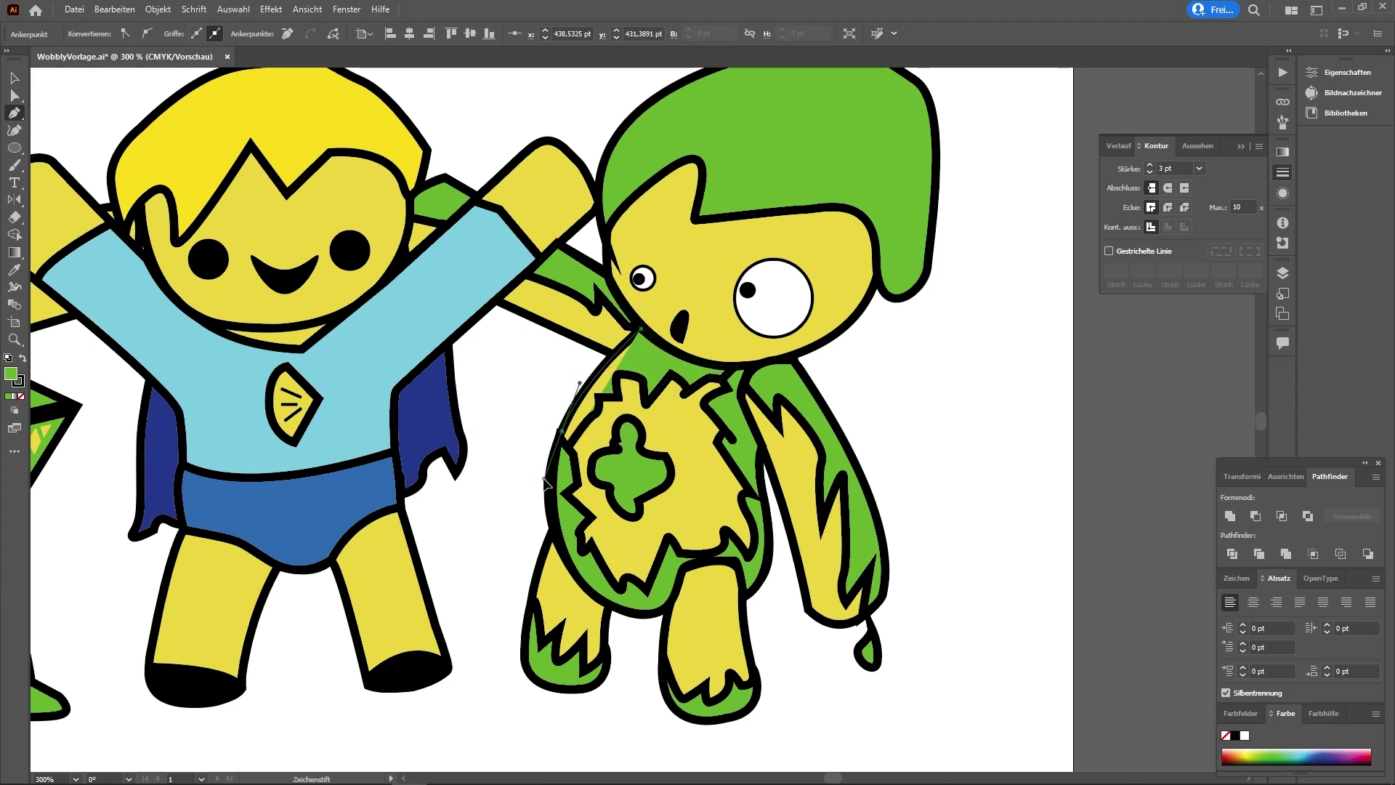
Step: Thicken the black outlines of the third figure's two white eyes
key("ctrl+0")
scroll(654, 472, "up", 4)
key("v")
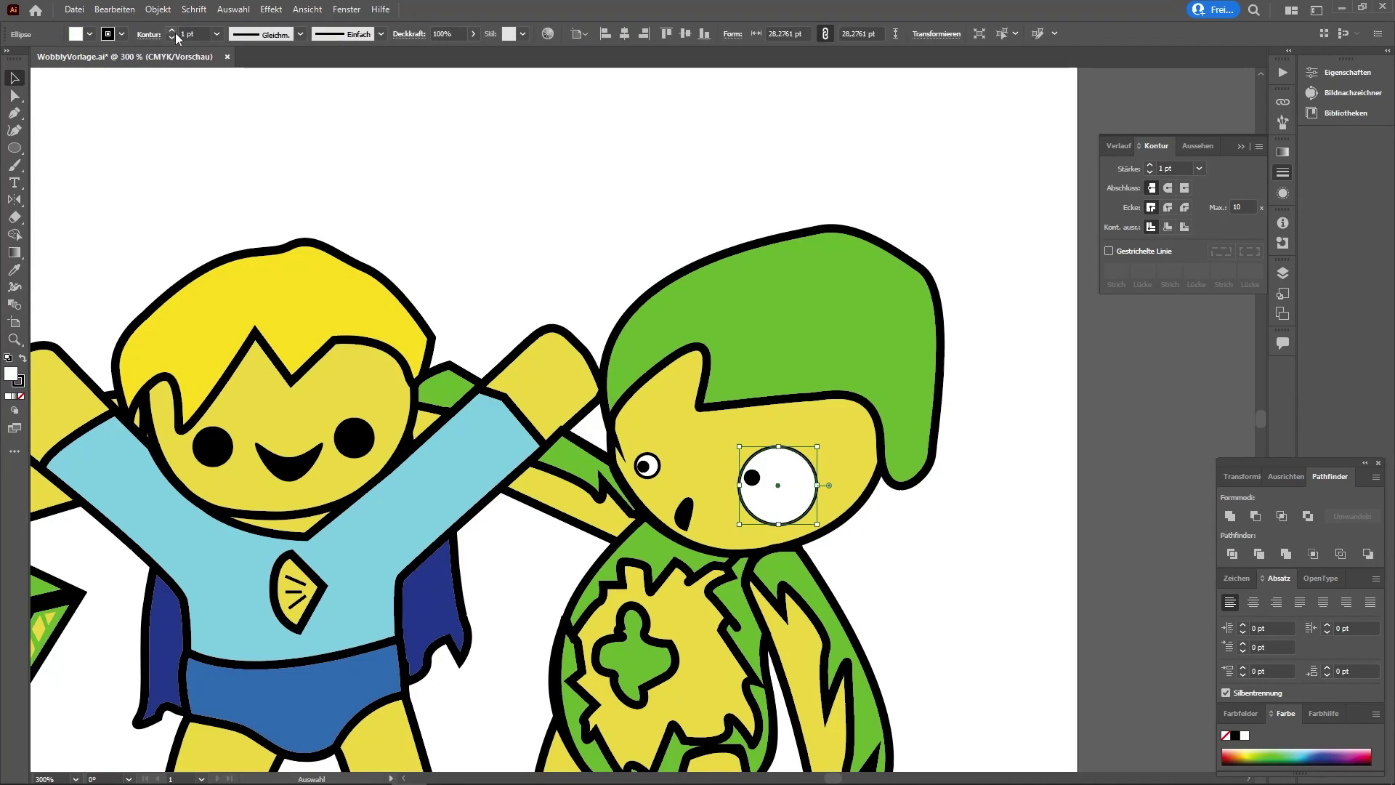
left_click(642, 483)
scroll(120, 85, "up", 3)
scroll(436, 364, "down", 3)
Step: Give the large eye's pupil the central figure's eye style: black fill without an outline
left_click(756, 462)
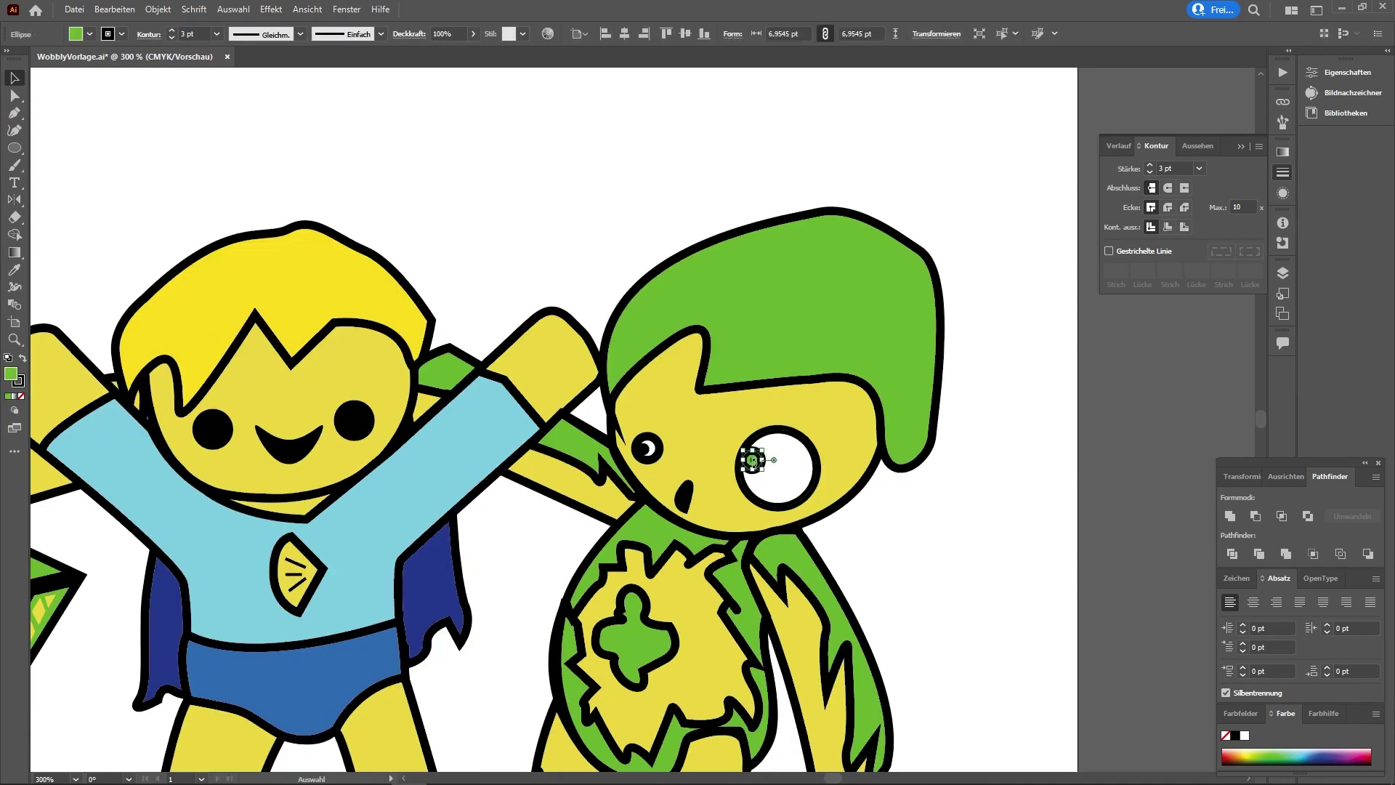
left_click(348, 415)
key("v")
left_click(940, 548)
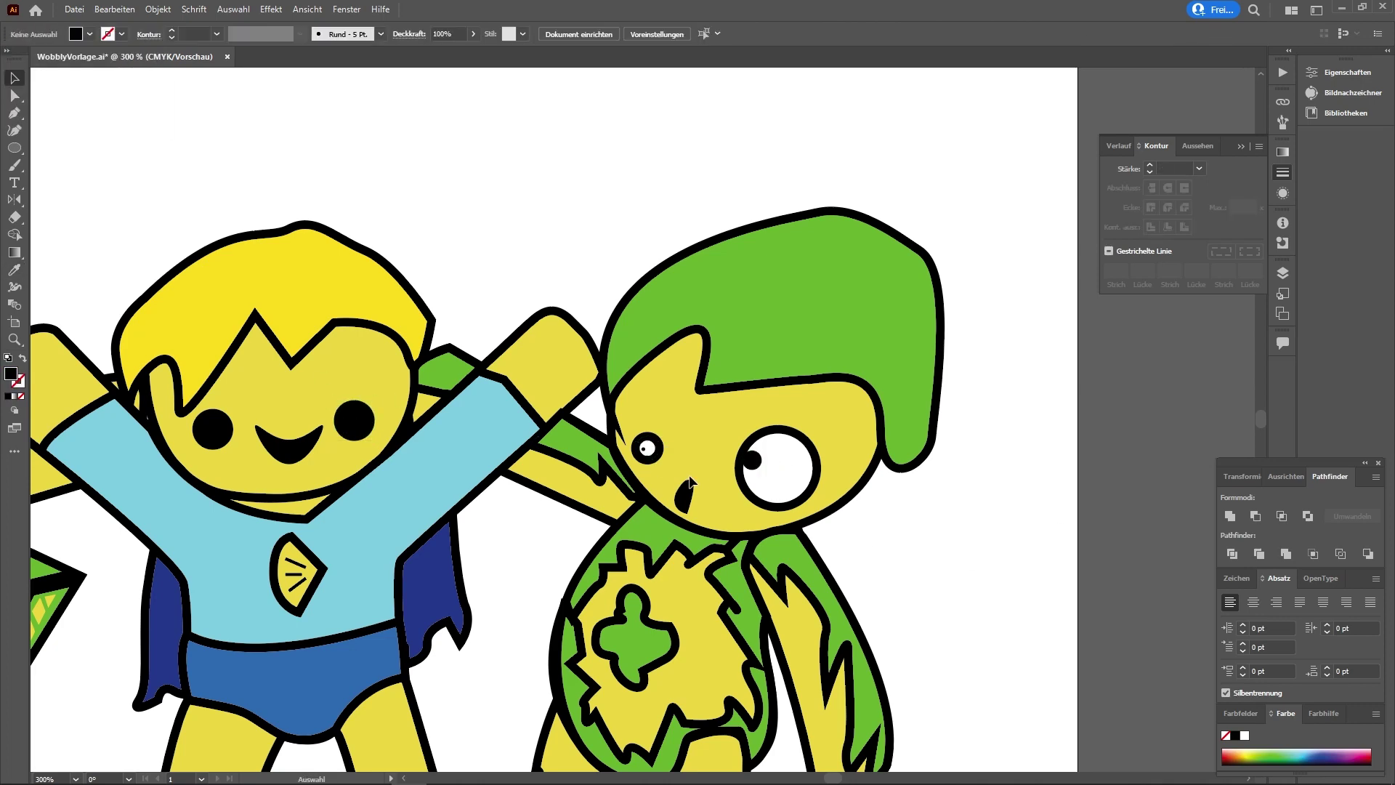
Step: Enlarge the large eye's pupil and reposition the pupils inside both of the third figure's eyes
left_click_drag(646, 449, 649, 451)
key("ctrl+0")
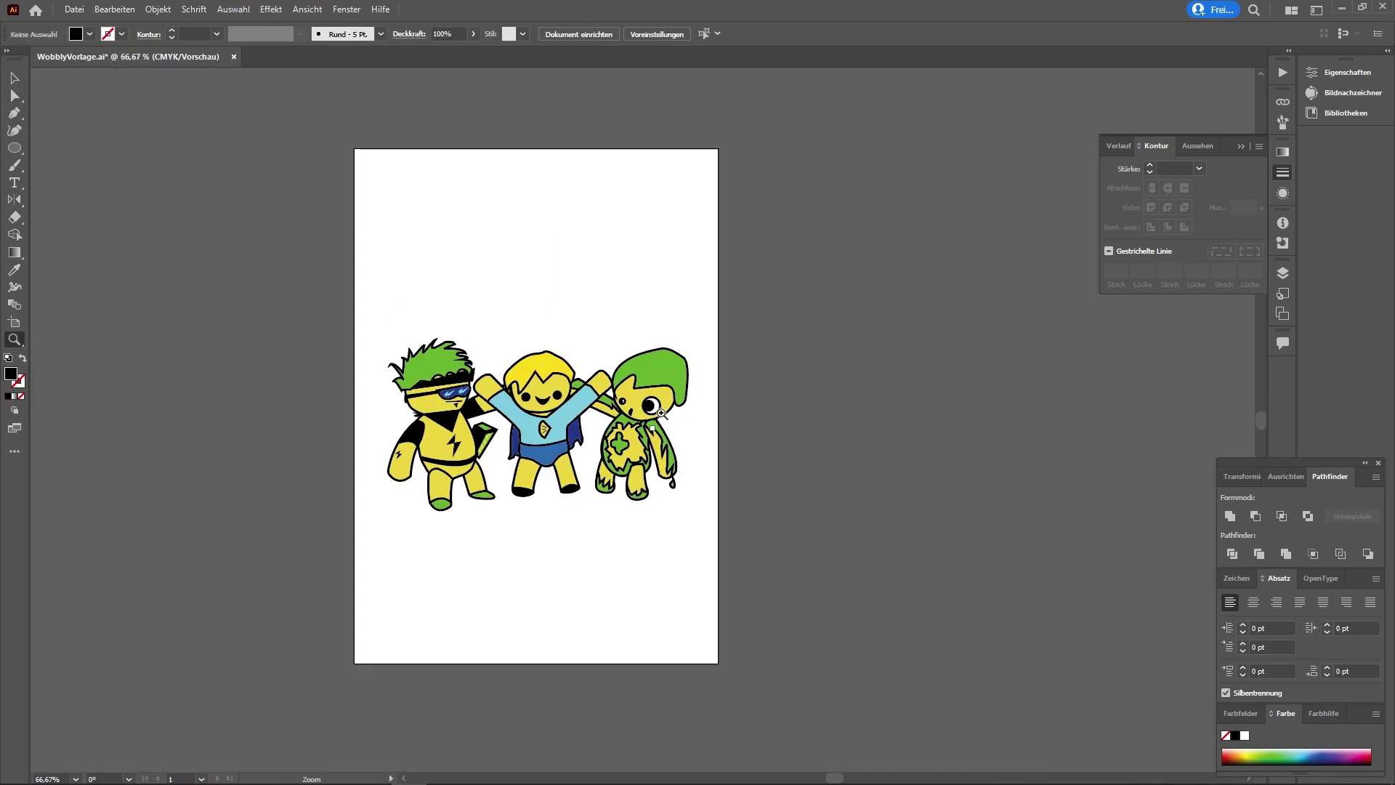
scroll(800, 364, "up", 5)
left_click_drag(812, 377, 814, 365)
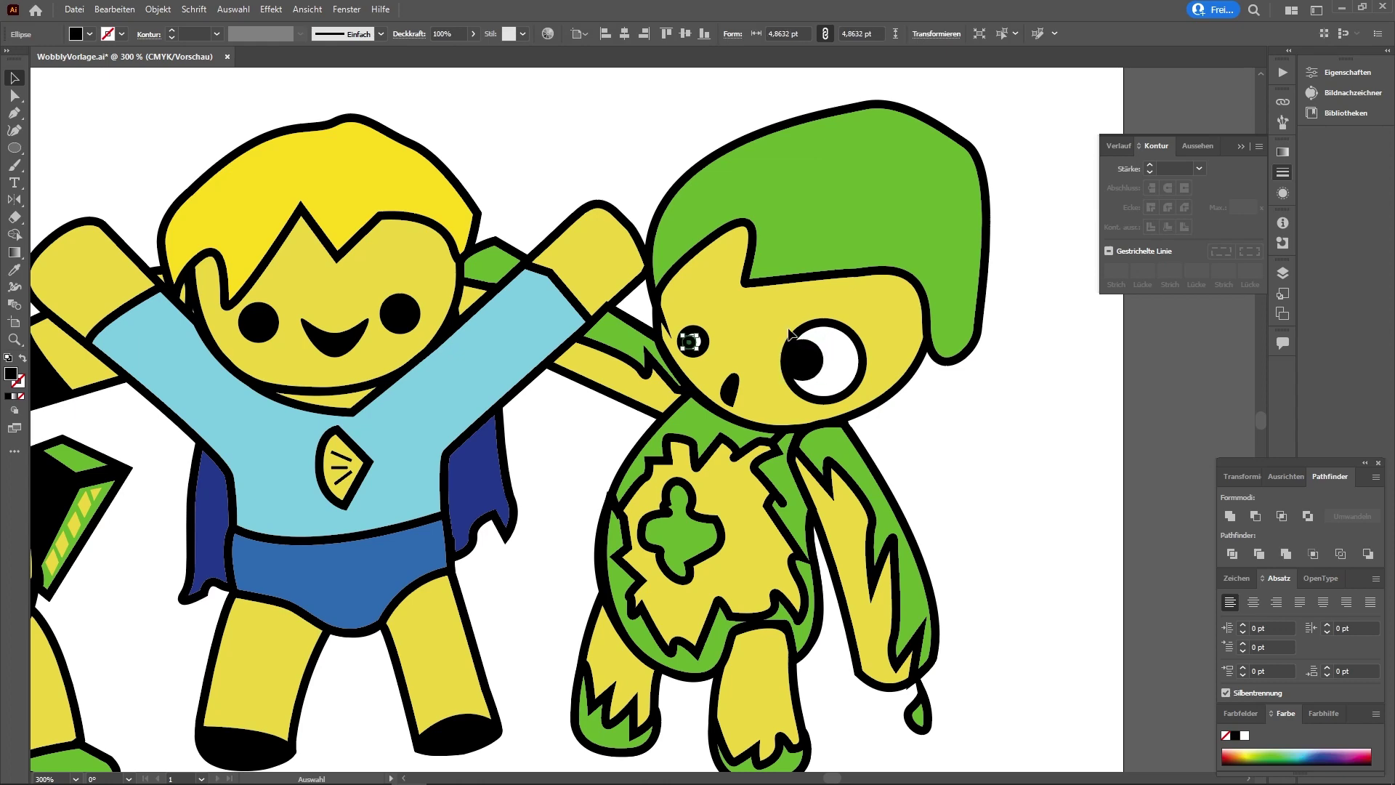
key("ctrl+shift+a")
key("z")
key("ctrl+1")
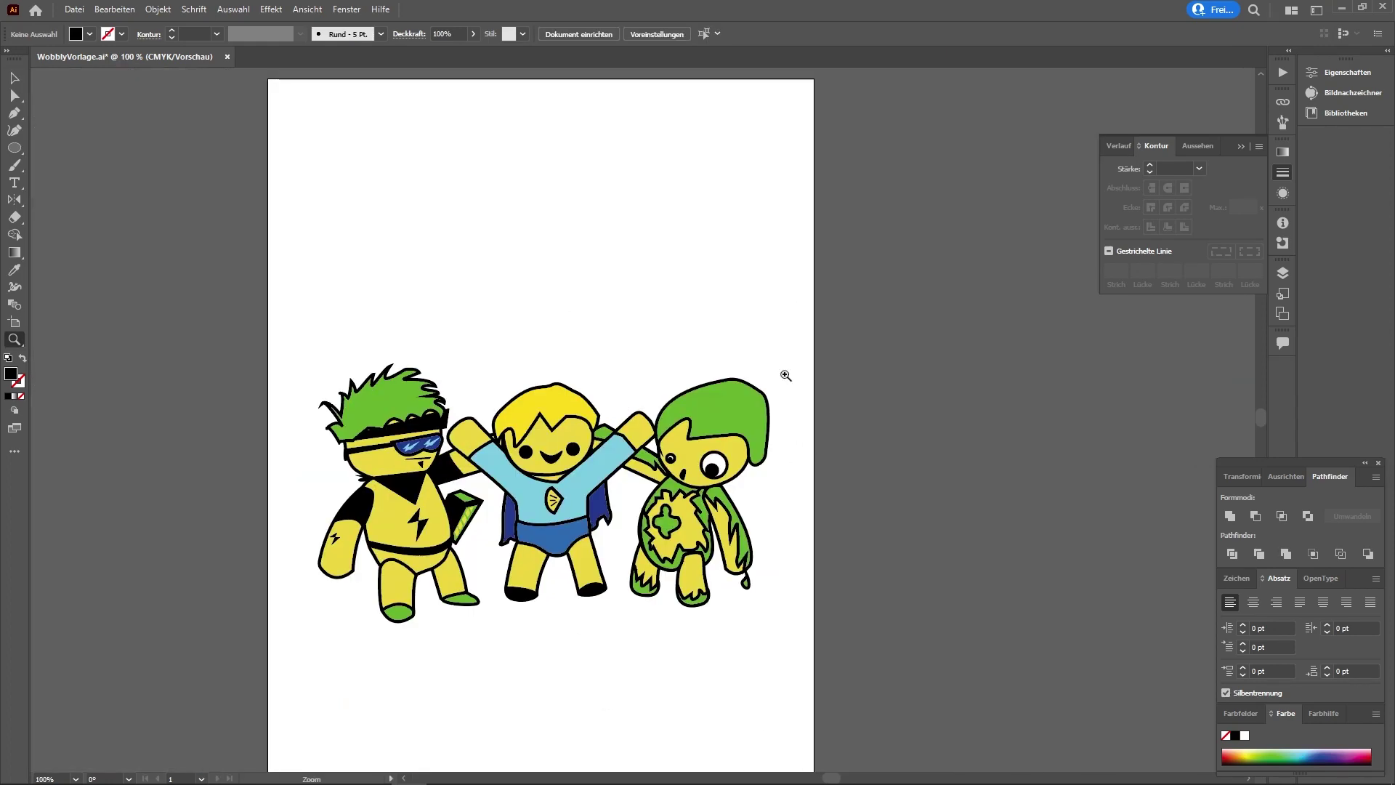
Step: Draw a jagged slime patch on the cheek beside the third figure's large eye, filled green with a 3 pt black outline
scroll(786, 374, "up", 4)
key("p")
left_click(758, 482)
left_click(788, 422)
left_click_drag(812, 420, 834, 436)
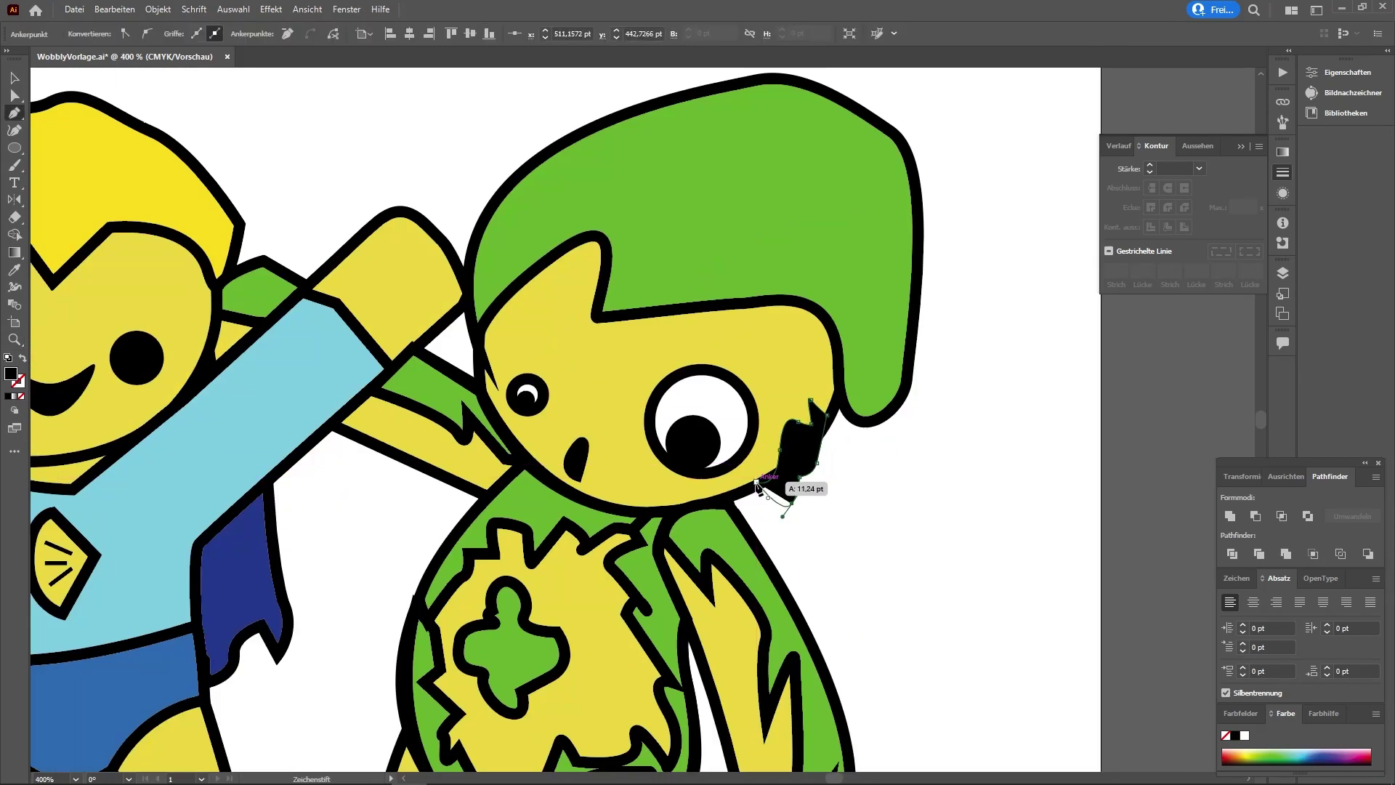
left_click(758, 483)
key("ctrl+shift+a")
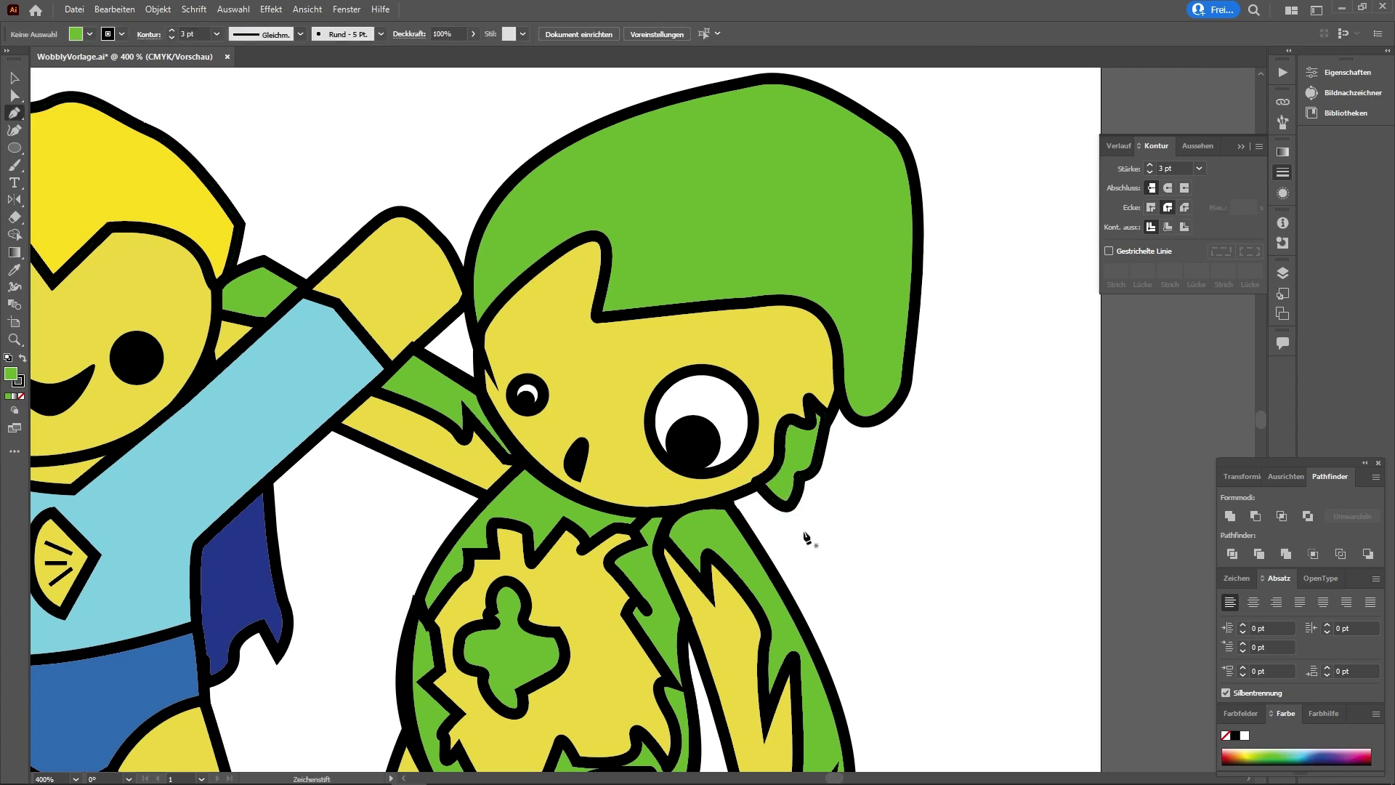
Step: Draw a small closed green drip just below the third figure's cheek patch
left_click(807, 538)
left_click(788, 552)
left_click(806, 538)
key("ctrl+shift+a")
key("ctrl+0")
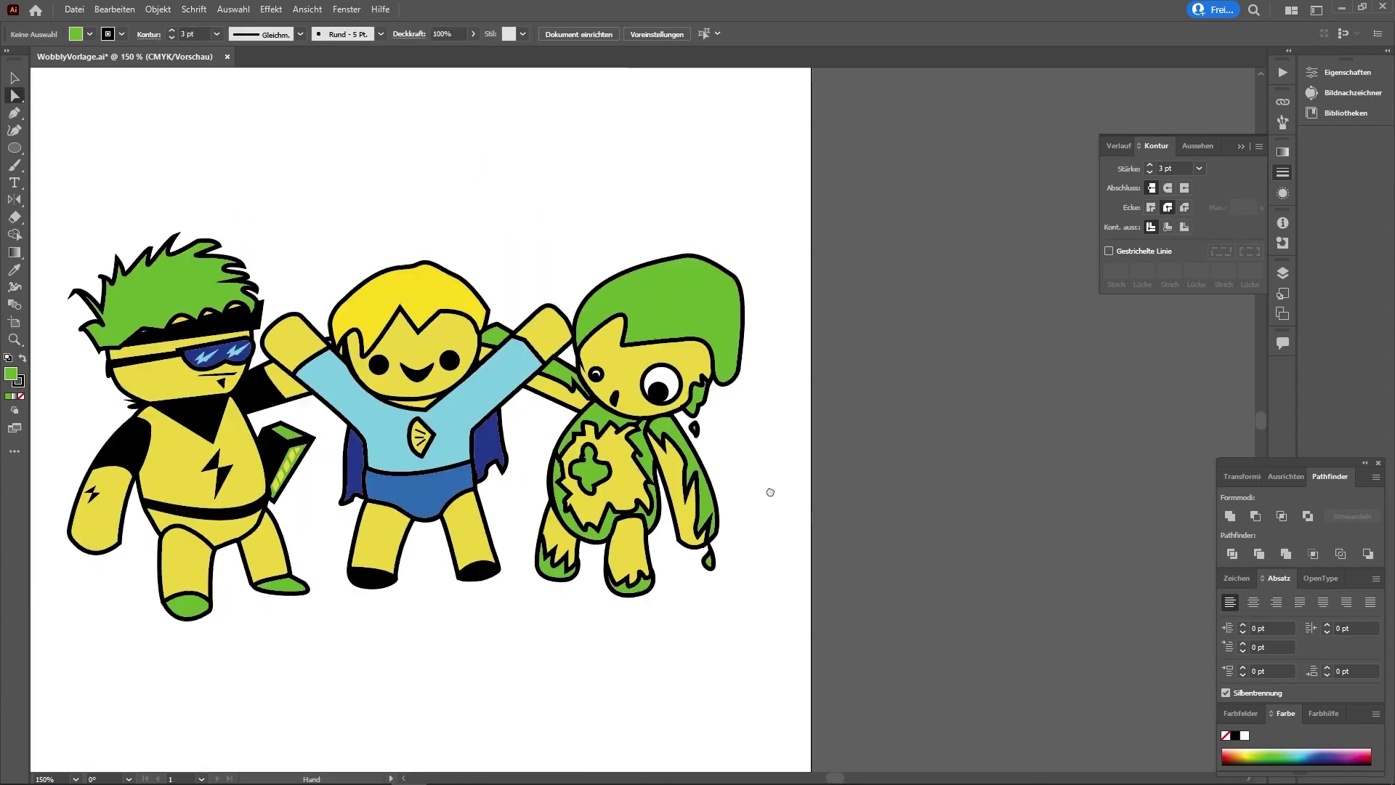
Step: Reshape the outline of the third figure's green hair to give it a lower, flatter crown
scroll(770, 492, "up", 4)
left_click_drag(839, 157, 658, 380)
scroll(778, 140, "down", 5)
key("ctrl+shift+a")
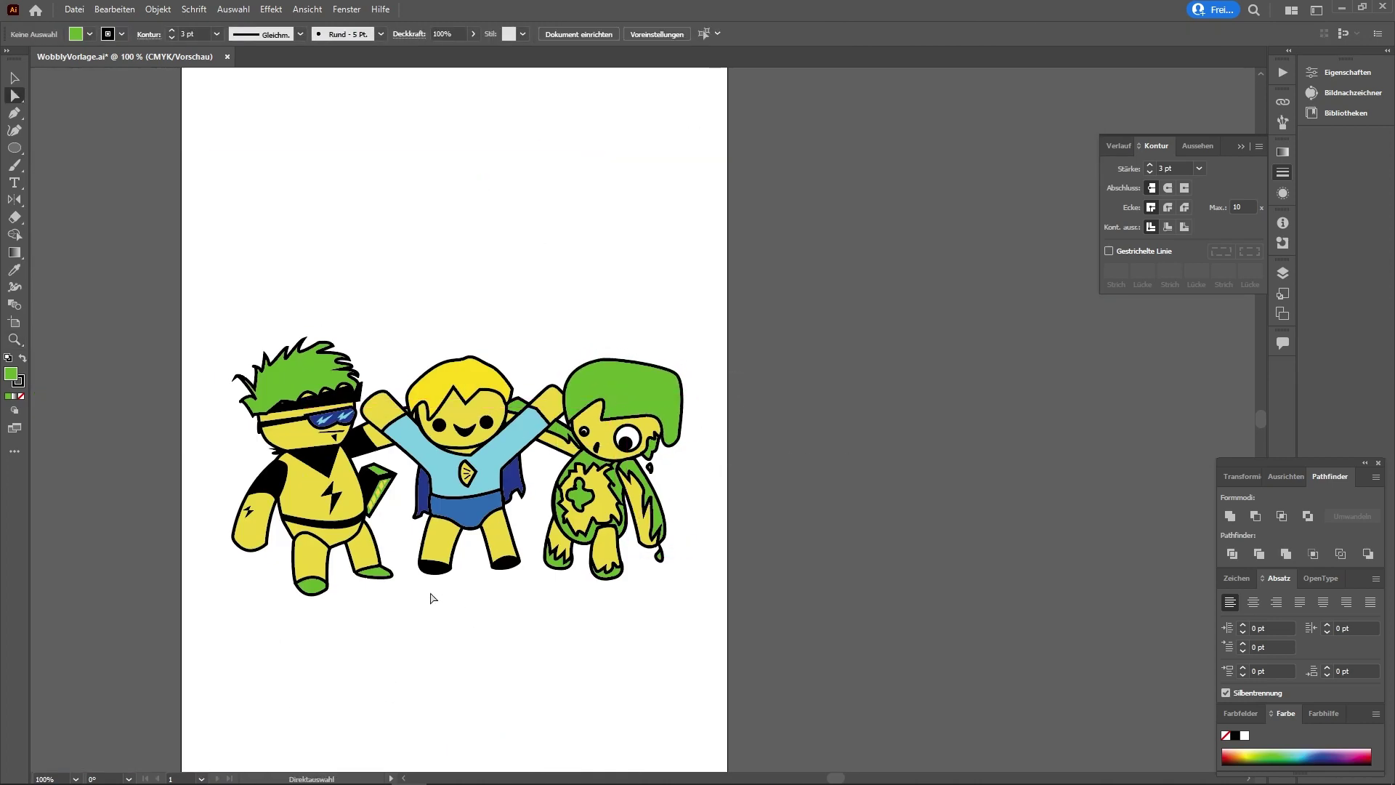
Step: Draw a green hill with a black outline beneath the three figures, extending past the sides and lower edge of the artboard
key("z")
left_click(651, 494)
scroll(744, 438, "up", 1)
key("F7")
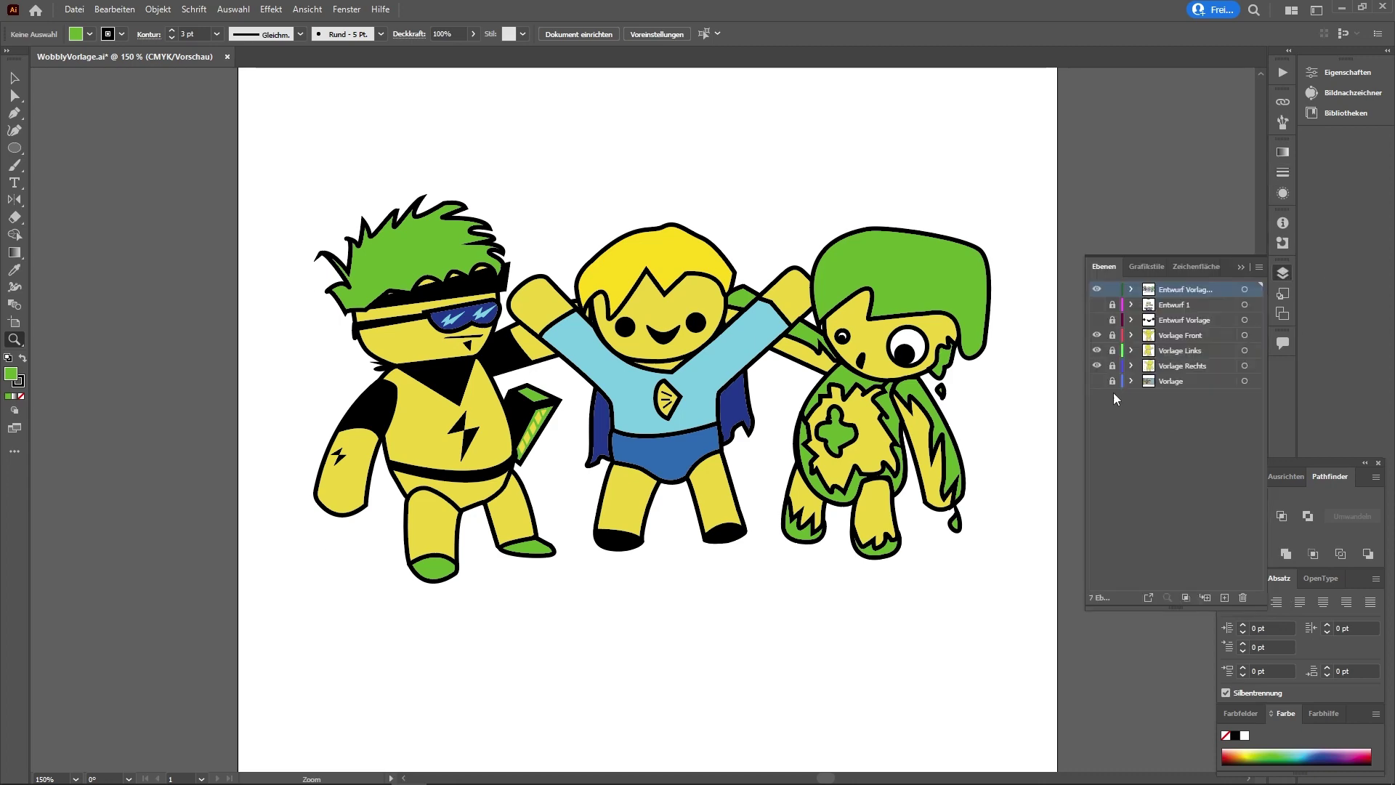
left_click(1098, 289)
left_click(1097, 290)
key("p")
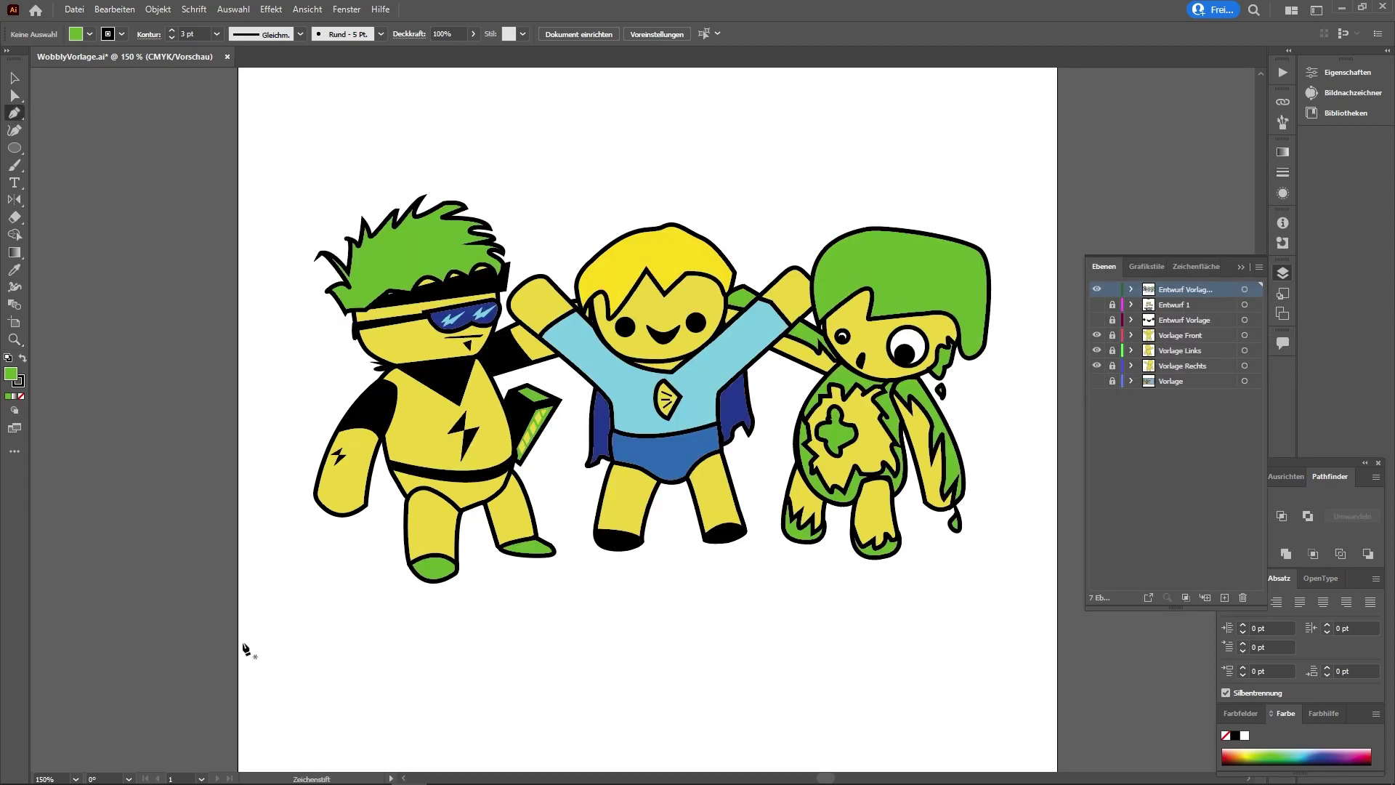
left_click(243, 630)
left_click_drag(497, 663, 647, 666)
left_click(934, 576)
left_click(486, 590)
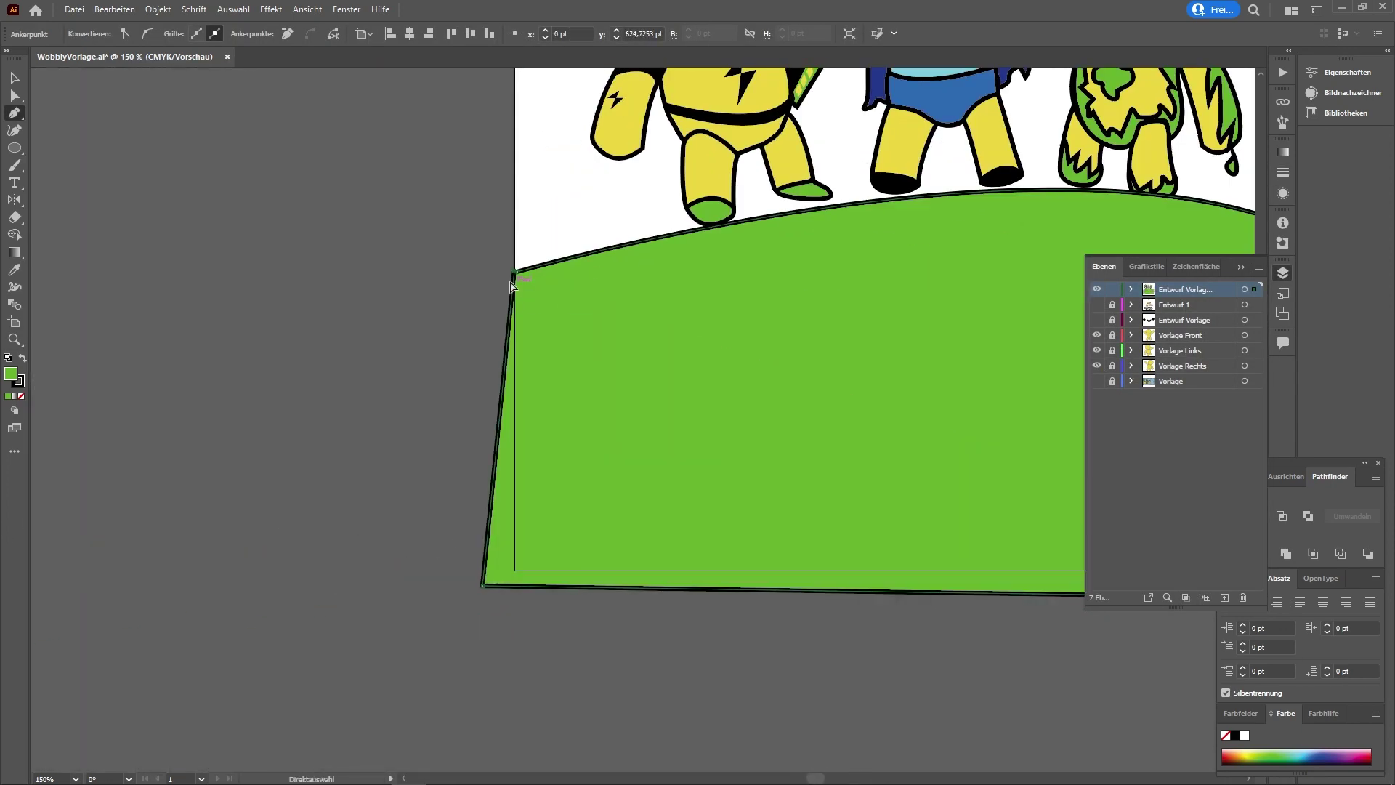
Step: Reposition the anchor points at the hill's right end to round off its curve outside the artboard
key("a")
scroll(725, 504, "right", 10)
left_click(695, 380)
left_click_drag(818, 345, 700, 386)
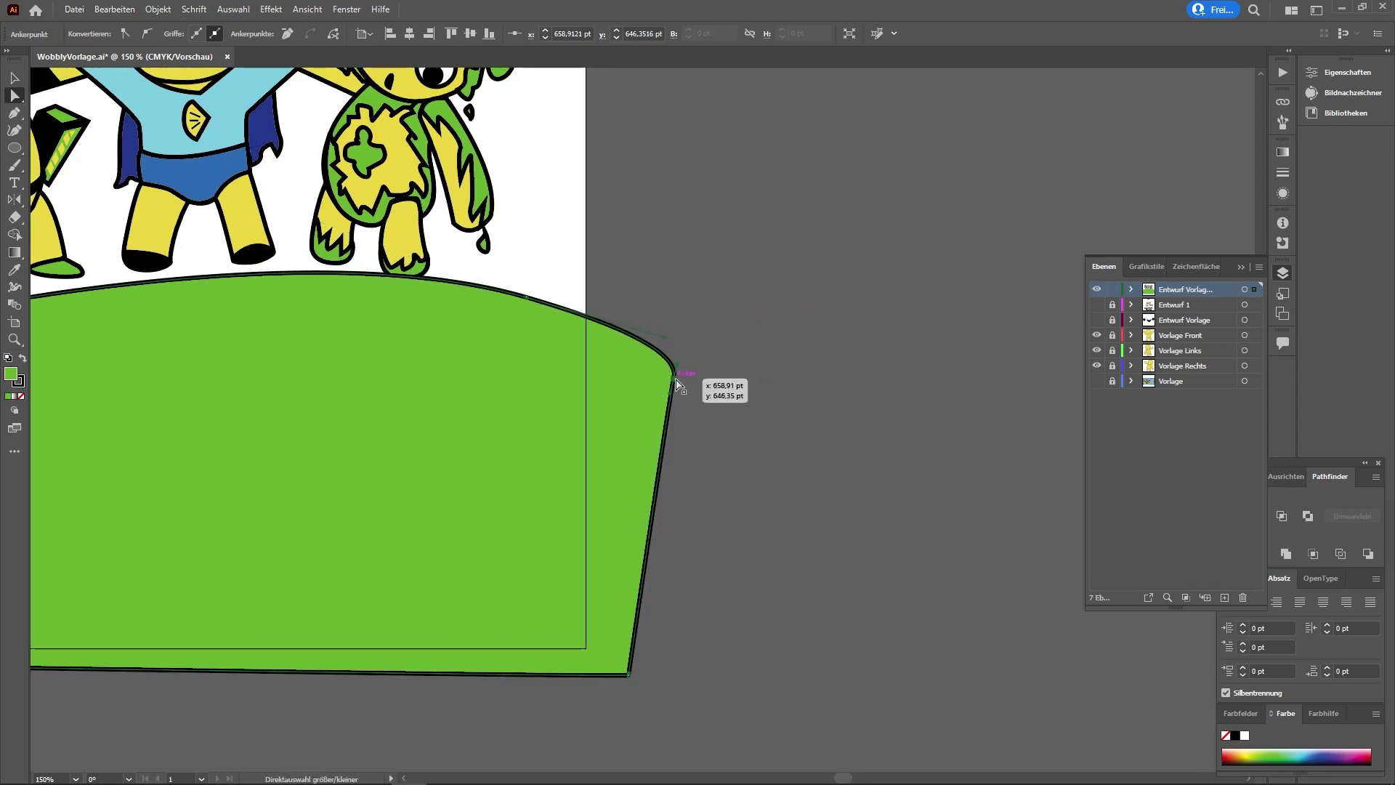
key("v")
key("ctrl+shift+a")
Step: Draw a large closed cloud shape above the figures, spanning the upper artboard and ending in a curled swirl on the left
scroll(665, 320, "left", 3)
scroll(665, 321, "up", 5)
key("ctrl+minus")
key("ctrl+minus")
key("p")
scroll(942, 429, "up", 3)
left_click(458, 372)
left_click_drag(632, 285, 719, 290)
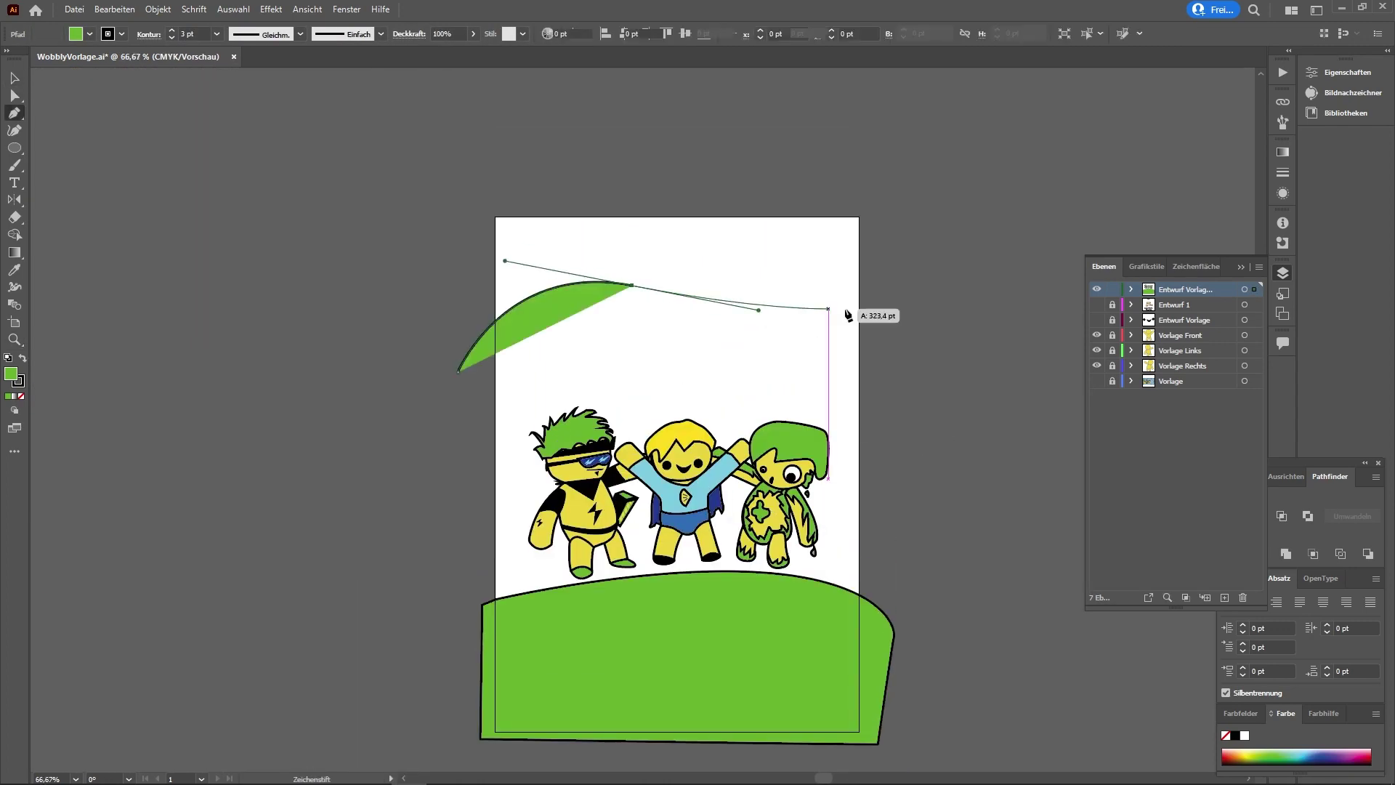
left_click_drag(906, 305, 915, 247)
left_click_drag(858, 194, 799, 191)
left_click(668, 191)
left_click(656, 252)
left_click_drag(439, 268, 437, 270)
left_click_drag(399, 346, 396, 363)
left_click_drag(454, 420, 548, 296)
left_click_drag(578, 352, 574, 341)
left_click_drag(512, 331, 501, 334)
left_click_drag(518, 364, 553, 385)
left_click(458, 372)
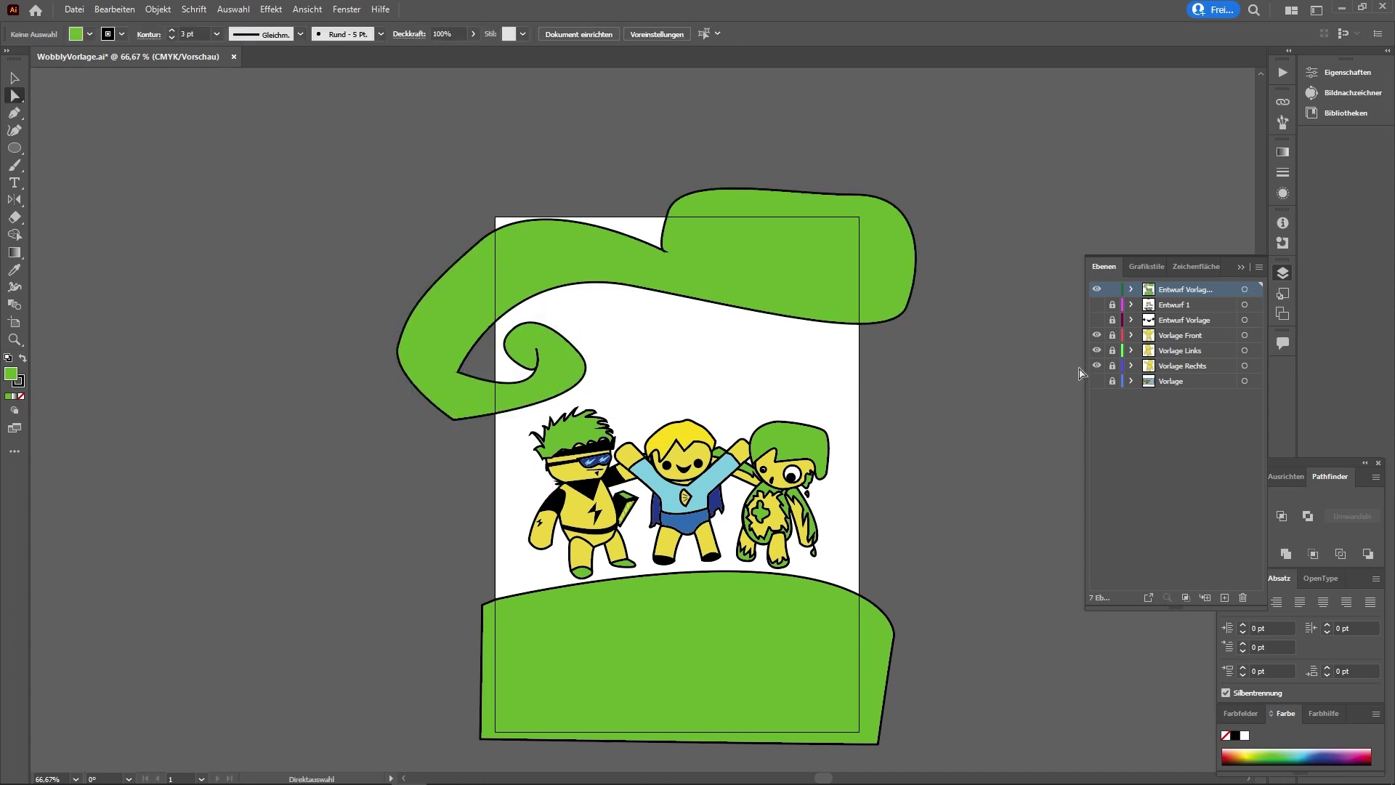
Step: Fill the swirl cloud with medium blue and remove the black outlines from the cloud and the hill
key("v")
left_click(965, 351)
key("ctrl+1")
left_click_drag(740, 357, 741, 392)
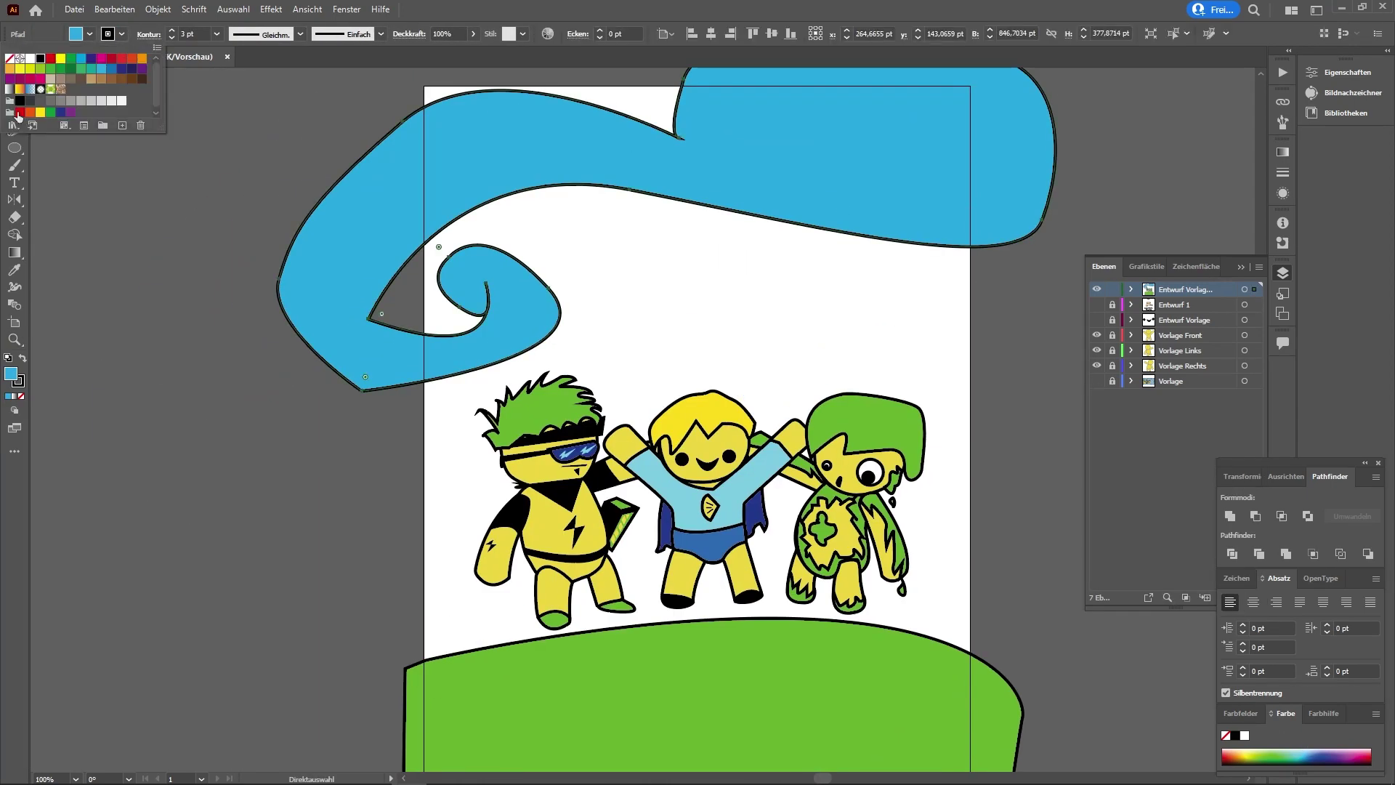
left_click(1050, 390)
scroll(739, 462, "up", 10)
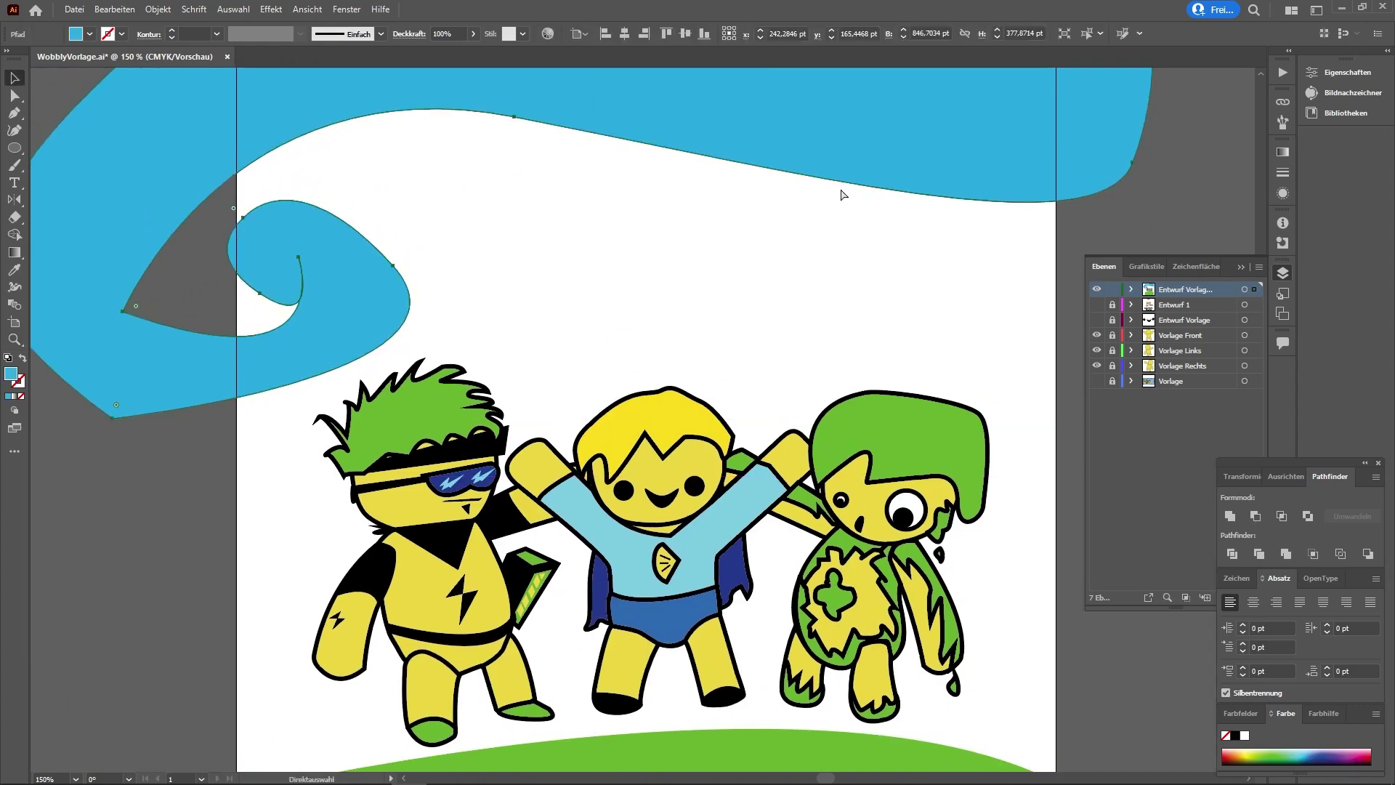
Step: Scale down the blue swirl cloud and add a mirrored, slightly rotated copy below it, filled pale blue
key("v")
left_click(1163, 178)
key("ctrl+z")
left_click_drag(754, 169, 794, 287)
right_click(868, 342)
left_click(1128, 631)
key("Return")
left_click(1315, 774)
left_click(1314, 772)
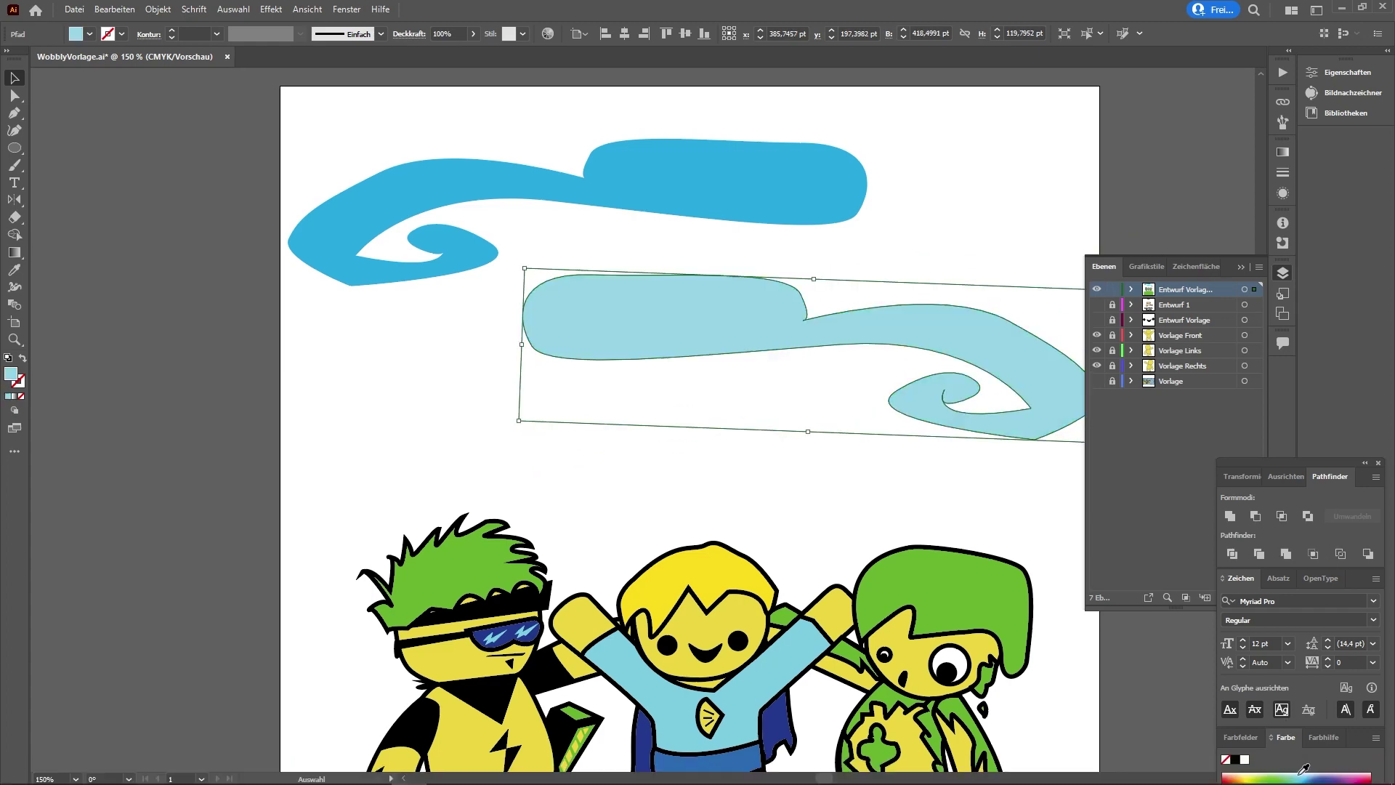
Step: Place the pale blue copy behind the blue swirl cloud and enlarge the blue one to span the artboard's width
left_click_drag(711, 327, 862, 231)
right_click(862, 231)
left_click(1133, 544)
left_click(680, 478)
scroll(680, 477, "up", 3)
left_click_drag(287, 279, 274, 233)
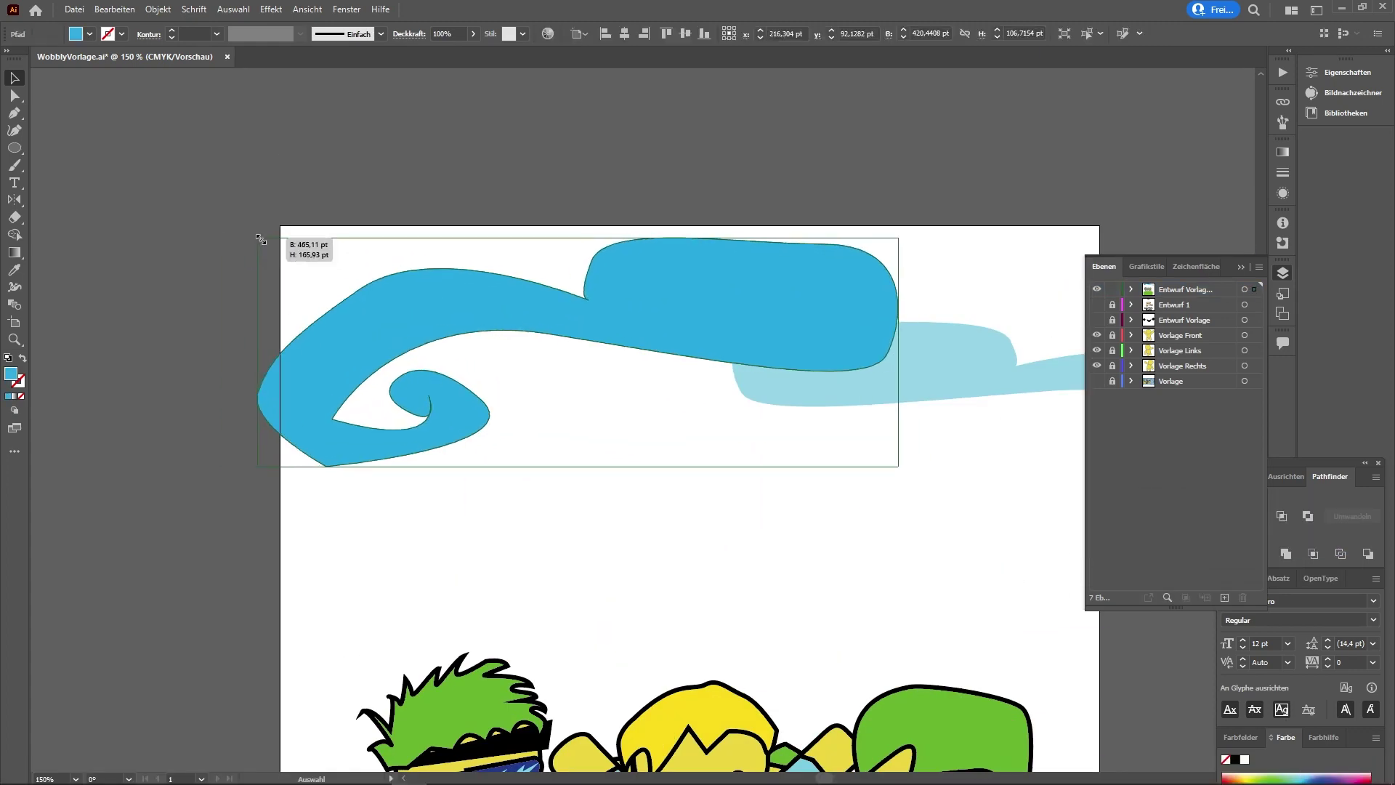
left_click_drag(697, 305, 847, 303)
left_click(831, 482)
scroll(832, 482, "down", 1)
Step: Reshape the pale blue cloud's curled end into a short pointed bump beneath the blue swirl
key("a")
left_click(1071, 416)
left_click_drag(1071, 415, 860, 445)
left_click(1048, 434)
left_click_drag(1049, 435, 647, 314)
scroll(648, 315, "down", 4)
scroll(605, 374, "up", 2)
Step: Draw a light blue sky area with a curved lower edge across the upper artboard and send it behind the clouds
key("p")
left_click(362, 343)
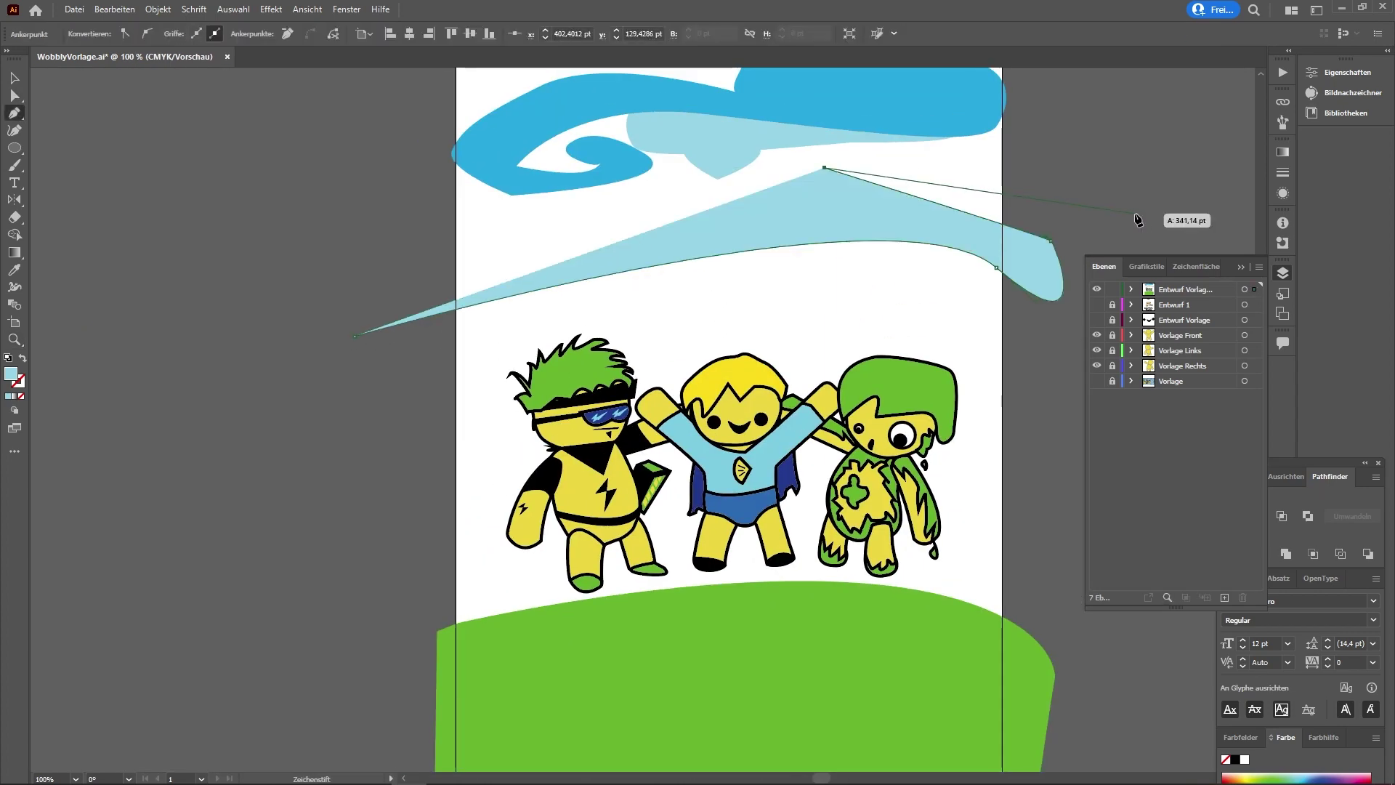
left_click(888, 177)
scroll(1003, 274, "up", 3)
left_click(361, 353)
key("ctrl+shift+bracketleft")
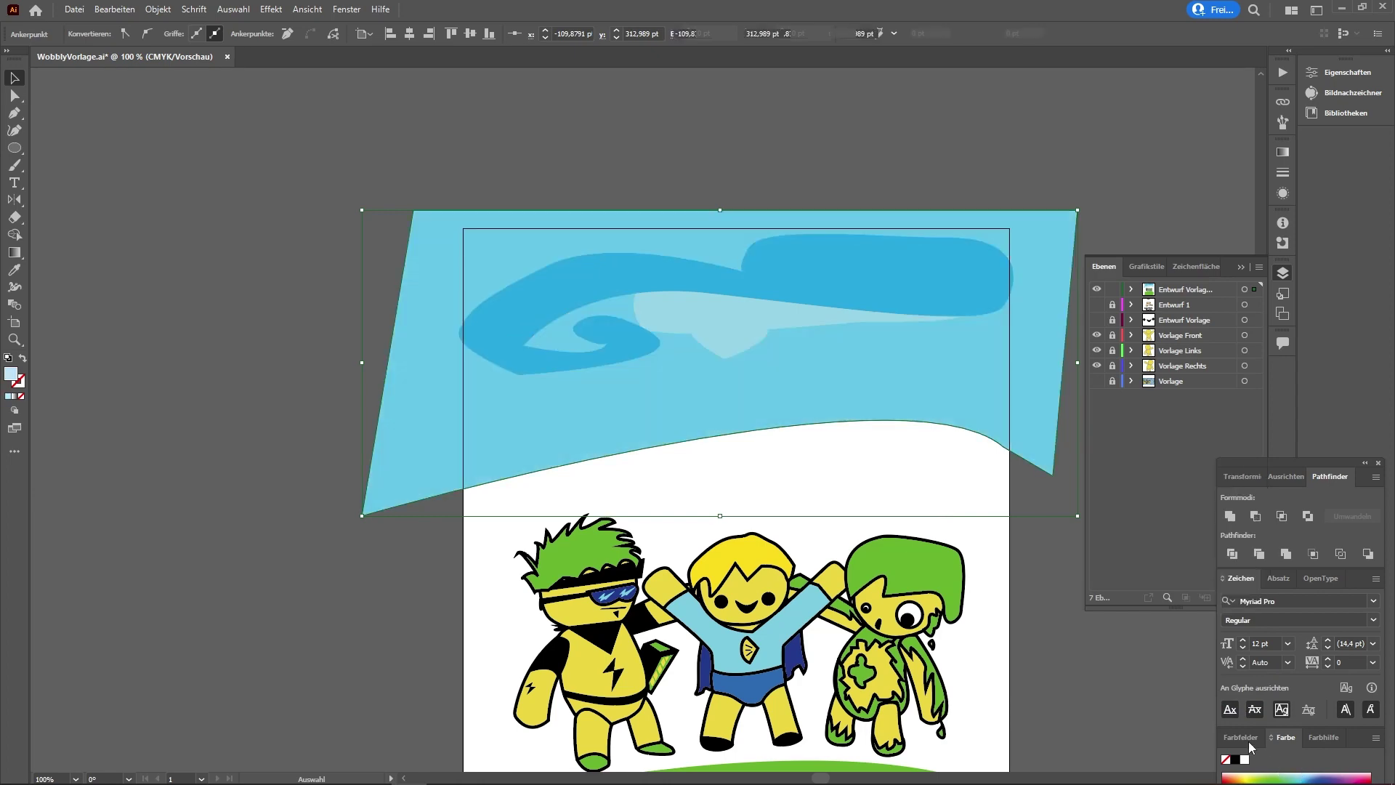
Step: Draw a second closed sky shape with a wavy, pointed right side between the upper sky area and the hill
scroll(938, 514, "down", 3)
key("p")
left_click(438, 724)
left_click(832, 543)
left_click(1062, 506)
left_click(810, 486)
left_click(995, 415)
left_click_drag(996, 319, 1076, 327)
left_click(366, 427)
left_click(439, 724)
scroll(438, 724, "down", 2)
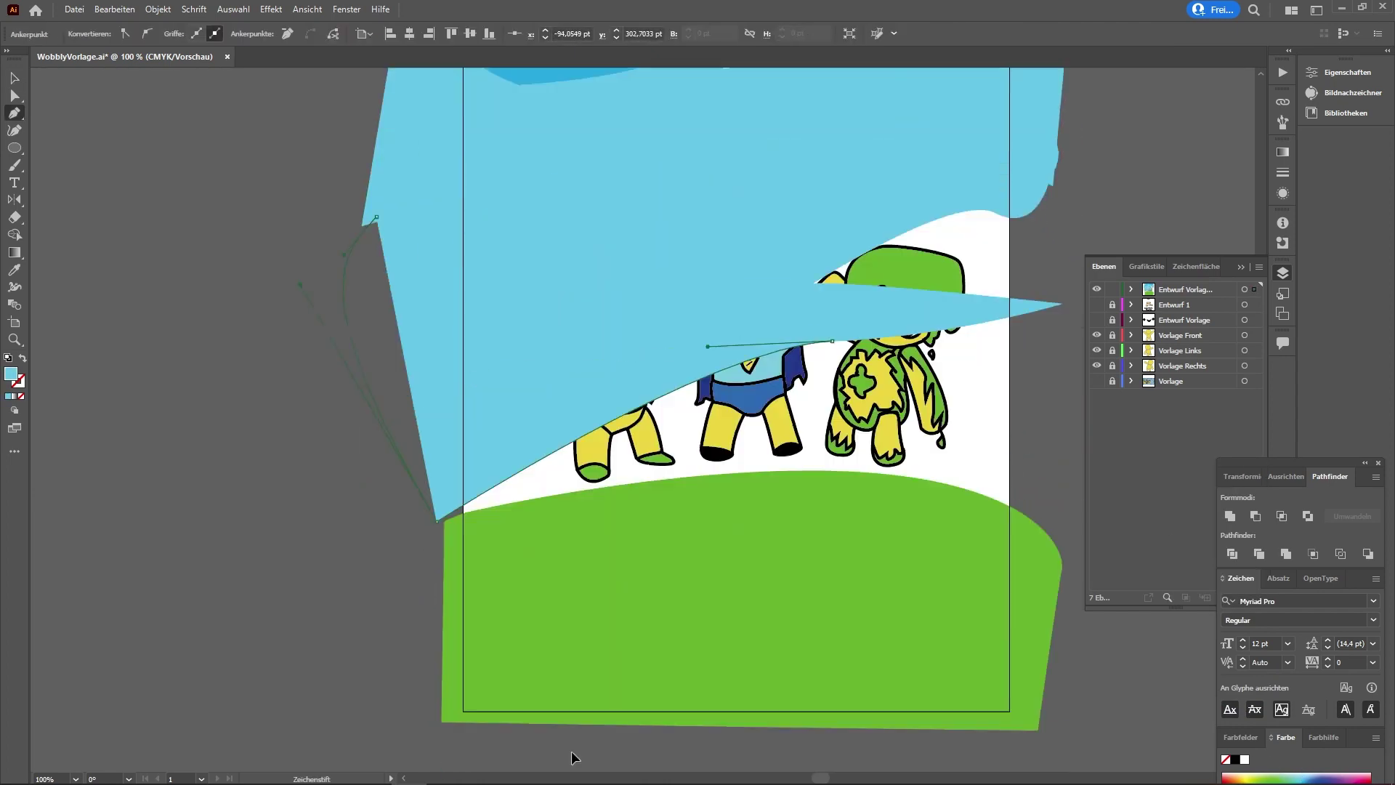
Step: Send the second sky shape behind the upper sky area and fill it with the swirl cloud's medium blue
scroll(691, 339, "up", 3)
key("v")
right_click(841, 405)
left_click(901, 663)
right_click(865, 442)
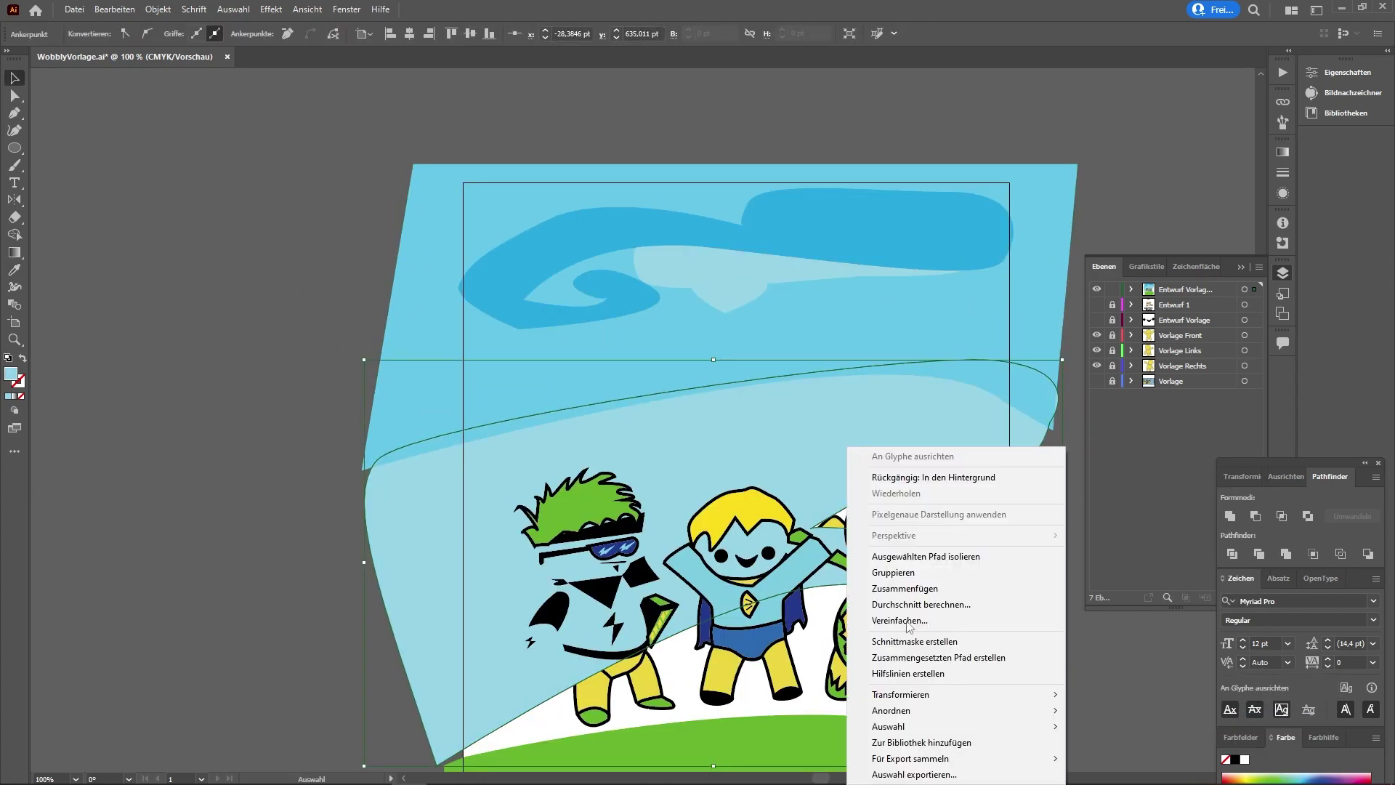
left_click(909, 626)
key("i")
left_click(937, 346)
scroll(1000, 502, "down", 3)
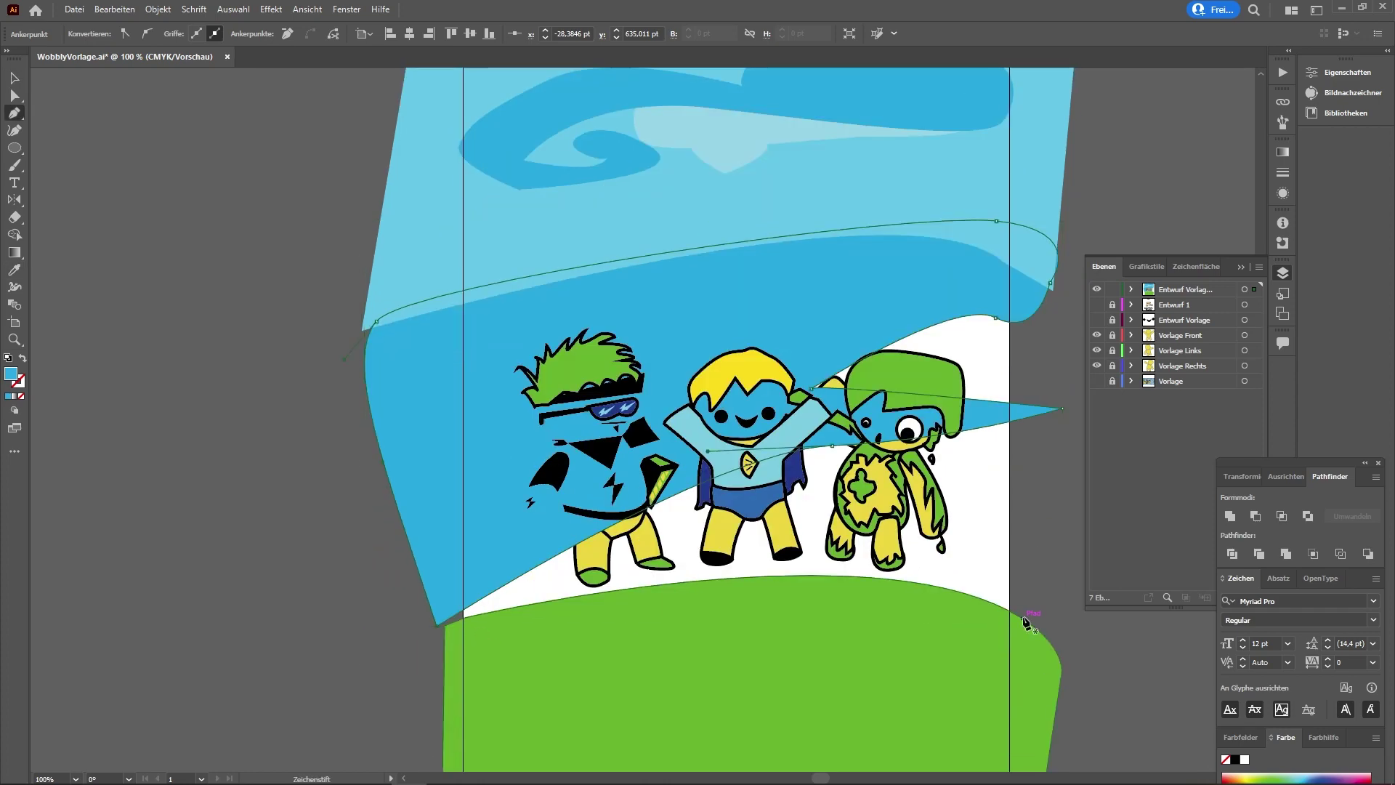
Step: Draw a pale blue shape covering the remaining white area above the hill and send it to the back
key("p")
left_click(438, 617)
left_click(618, 371)
left_click(1050, 314)
left_click(438, 617)
key("v")
scroll(854, 343, "up", 3)
key("ctrl+shift+bracketleft")
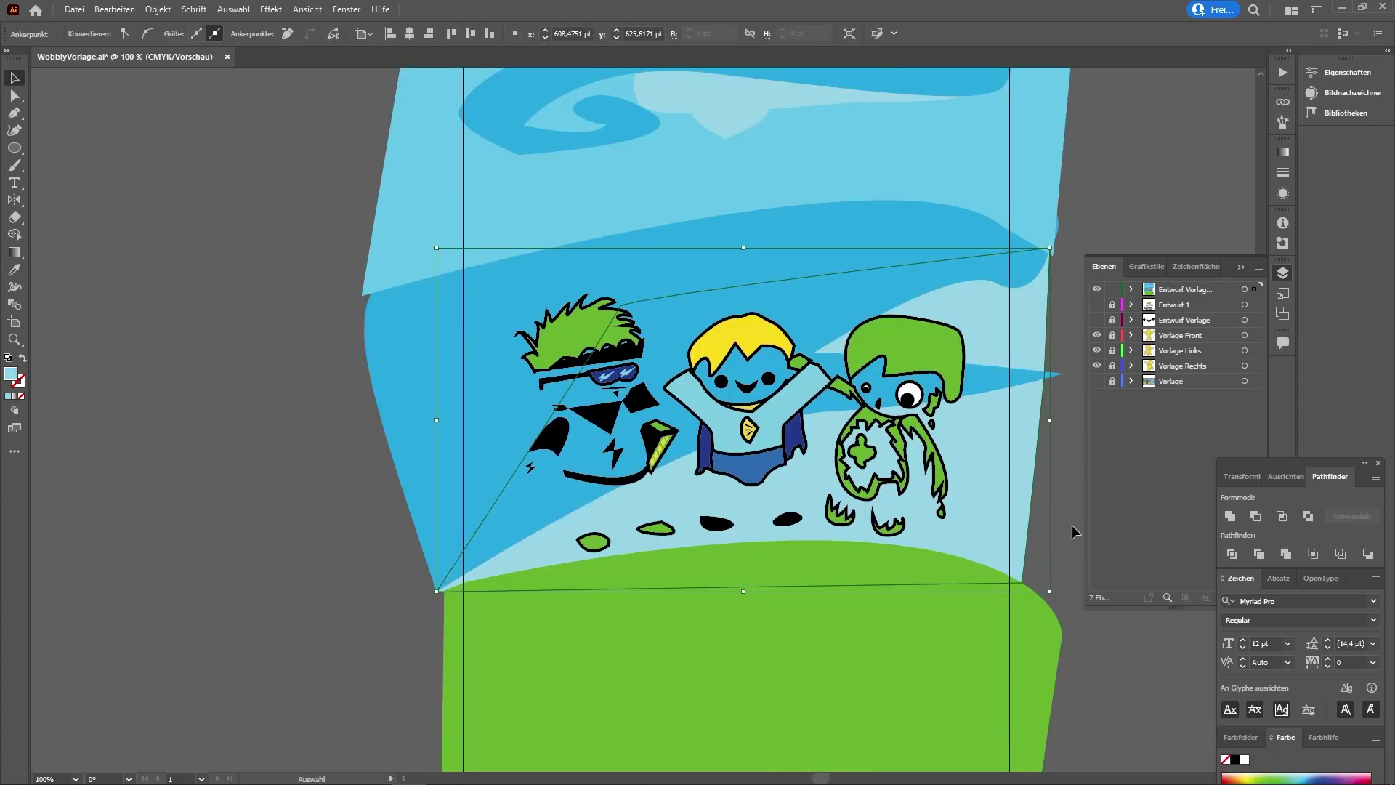
Step: Move the five sky and cloud paths to a new layer named Hintergrund, placed below the figure layers
left_click(1130, 289)
left_click(1097, 487)
left_click(1097, 488)
scroll(799, 363, "up", 2)
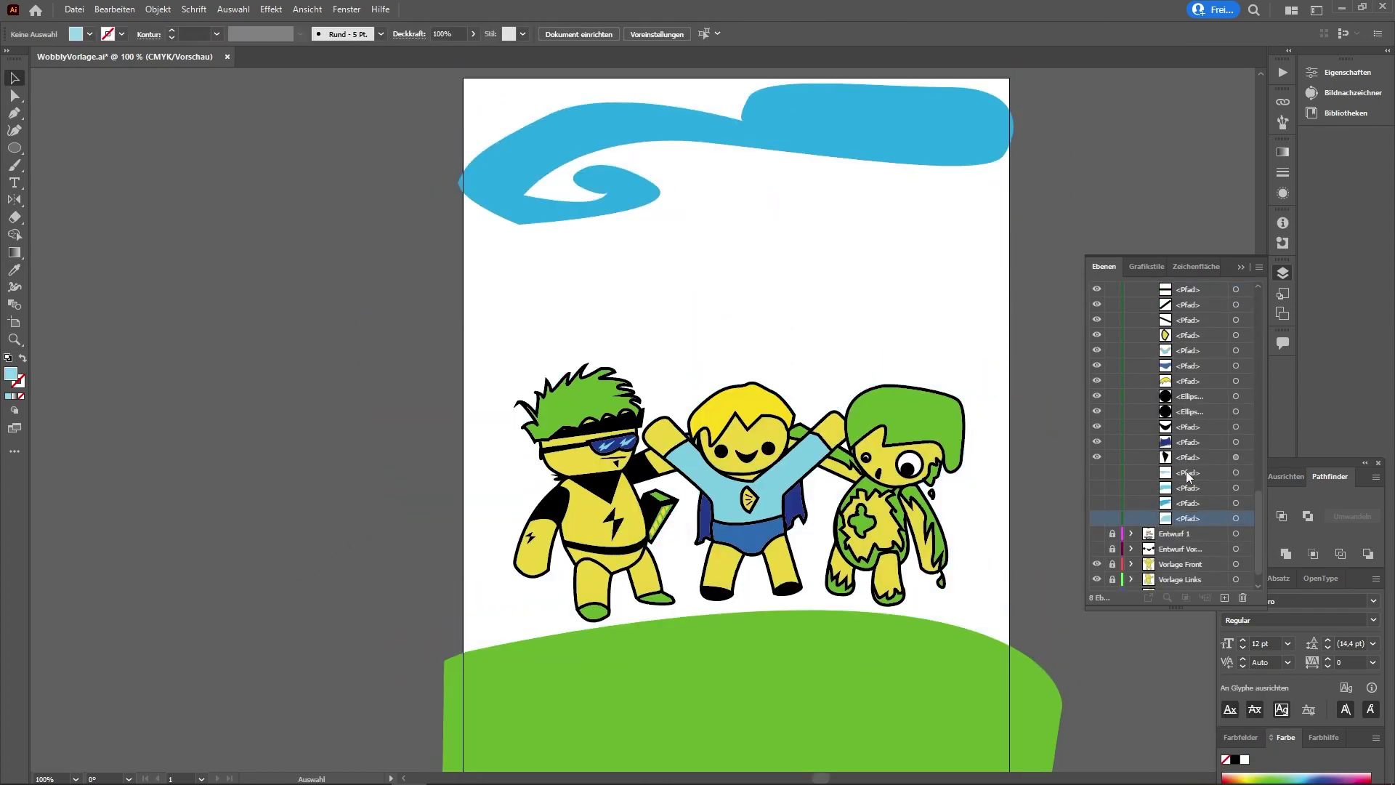
left_click_drag(1188, 518, 1116, 292)
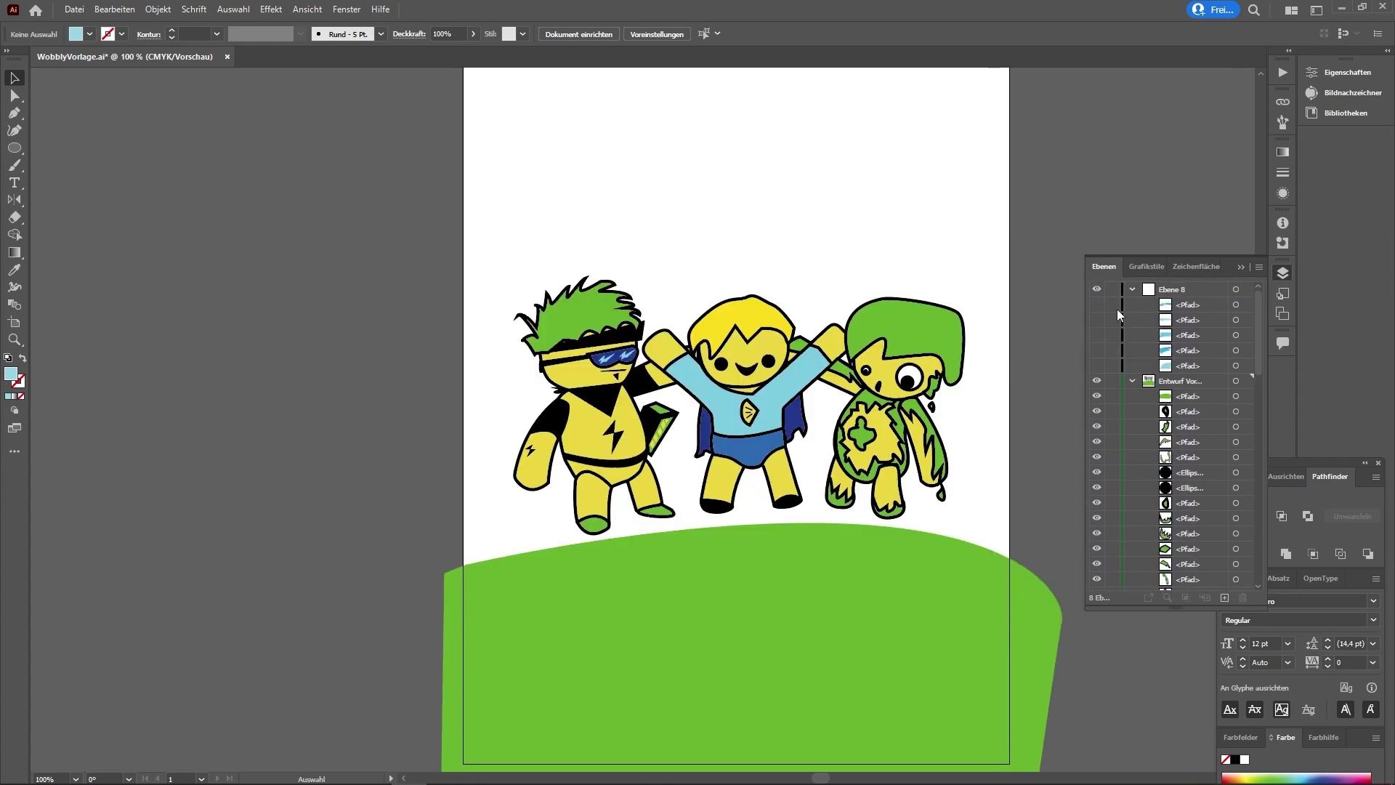
double_click(1183, 289)
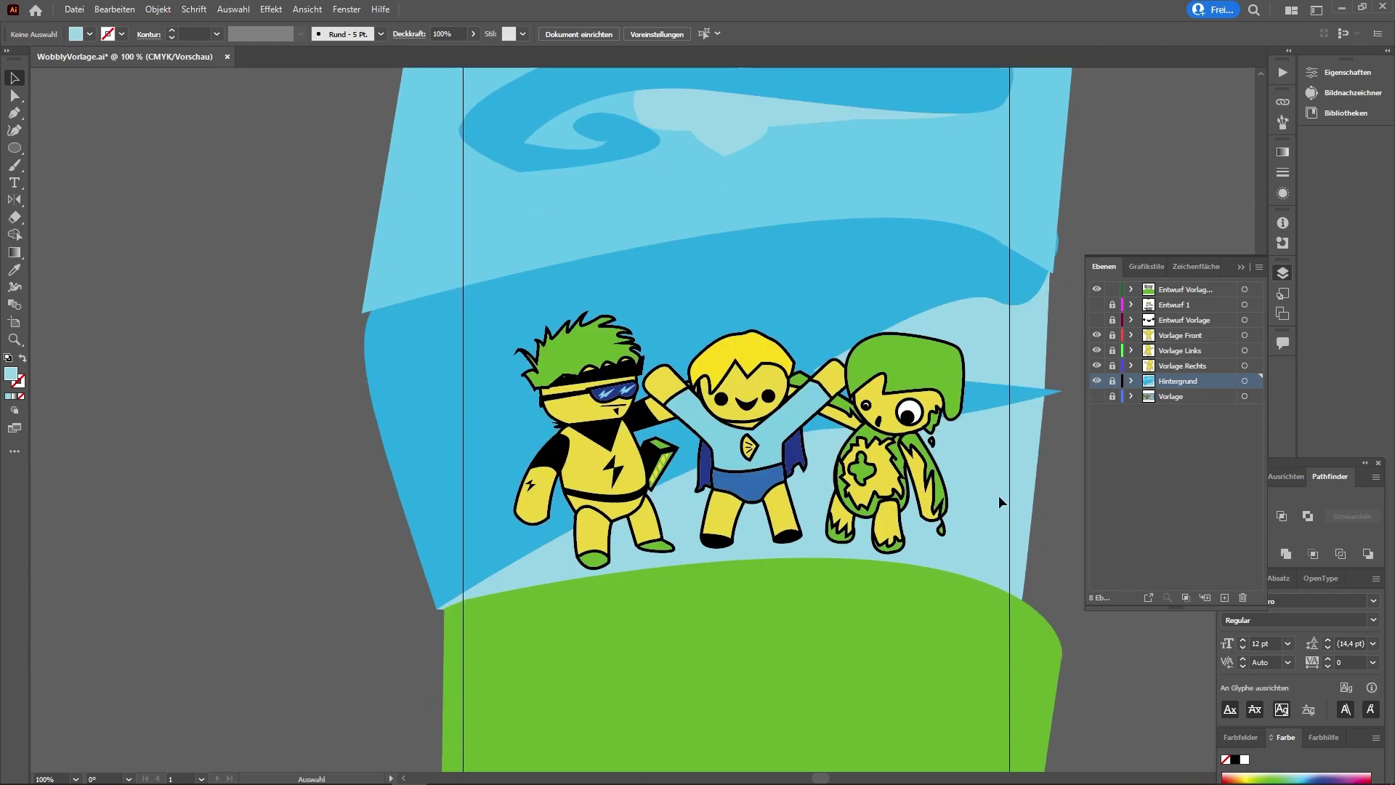
Step: Save the document as WobblyCostumeDesignContest_1.ai in the Costume Design Contest folder
key("z")
left_click(955, 452)
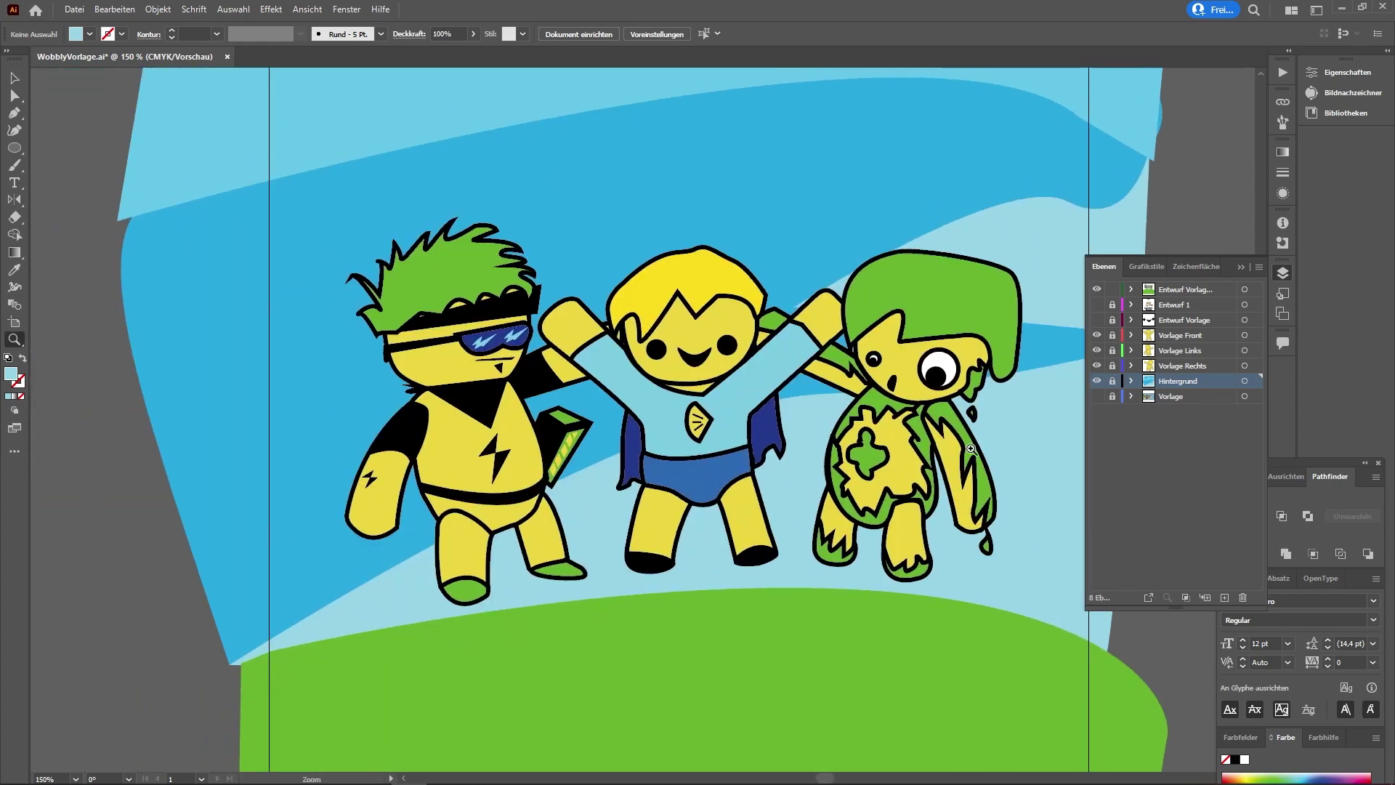
left_click(74, 8)
left_click(95, 150)
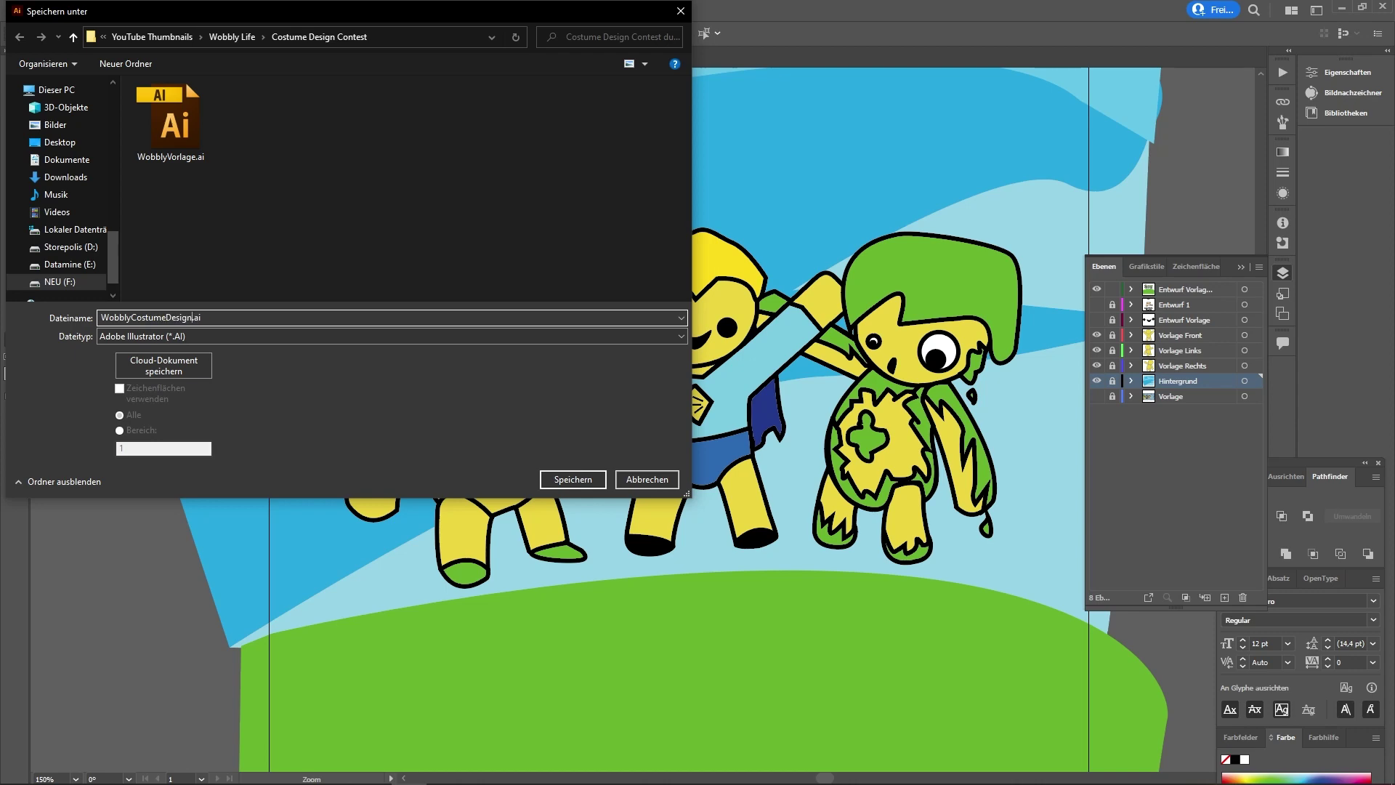
key("Return")
key("ctrl+alt+shift+s")
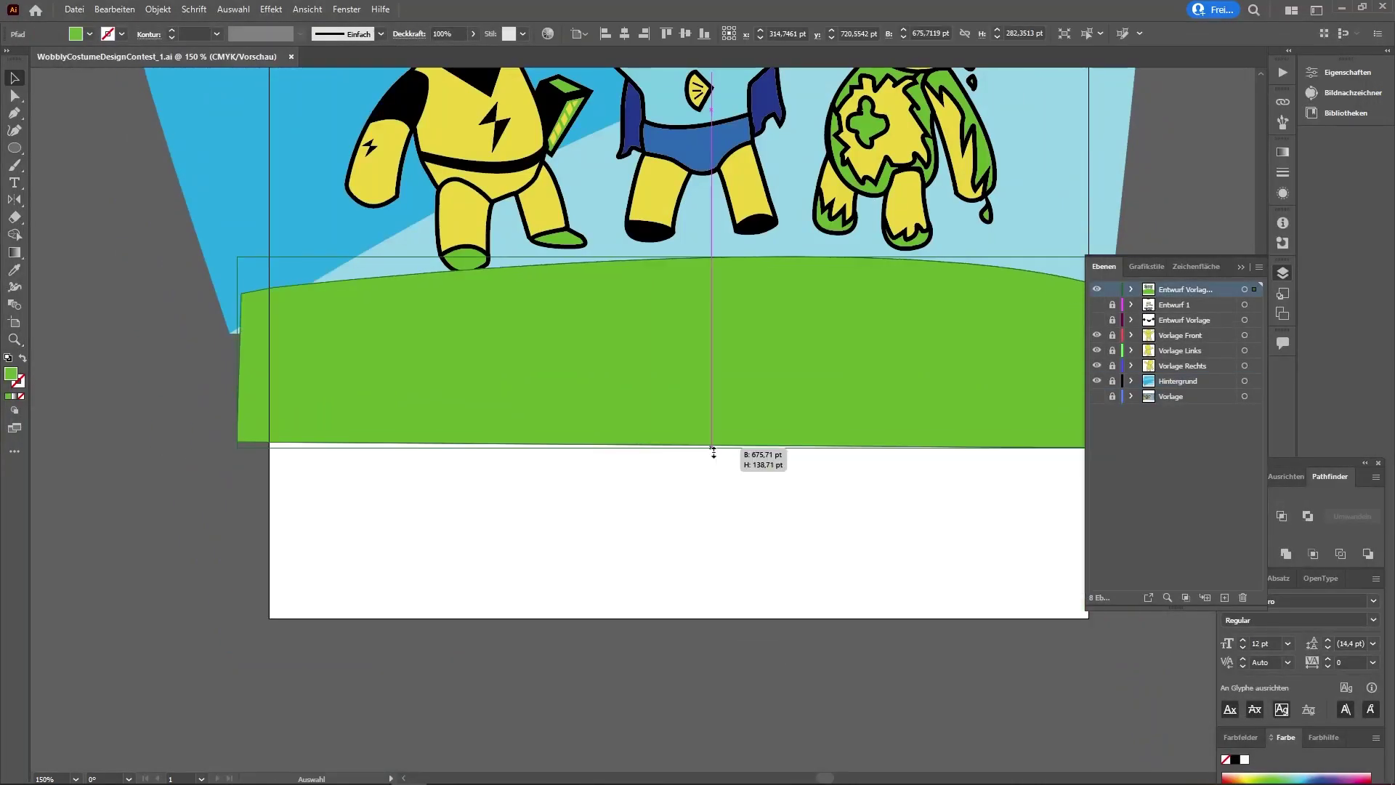
Step: Reduce the green hill's height to about 138 pt and reshape its upper left corner
left_click(713, 442)
left_click(240, 298)
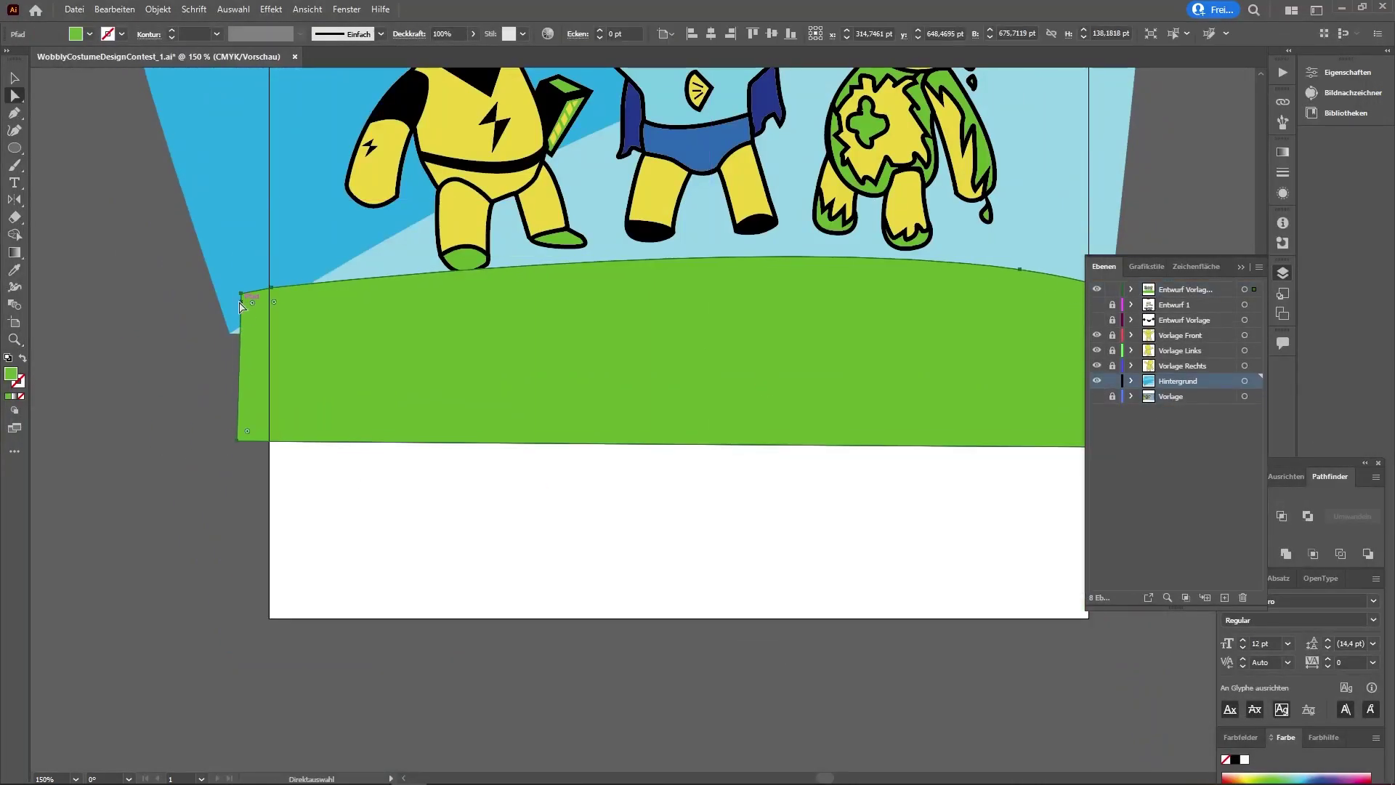
scroll(193, 402, "down", 1)
Step: Draw a grass area with a curved top and jagged right edge over the lower hill, filled lime green
key("p")
left_click_drag(513, 321, 645, 298)
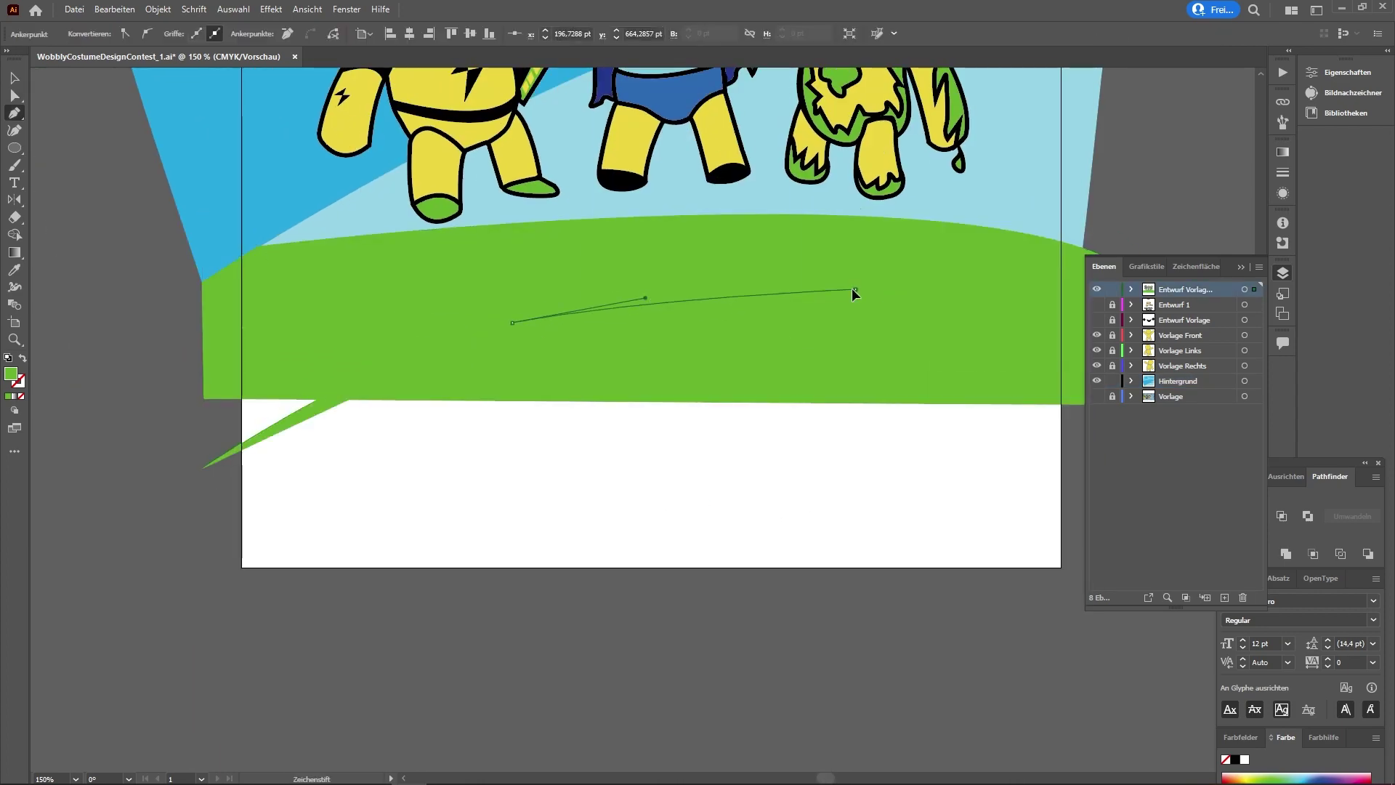
left_click(662, 377)
left_click(918, 354)
left_click(749, 444)
left_click(1040, 378)
left_click(244, 571)
key("v")
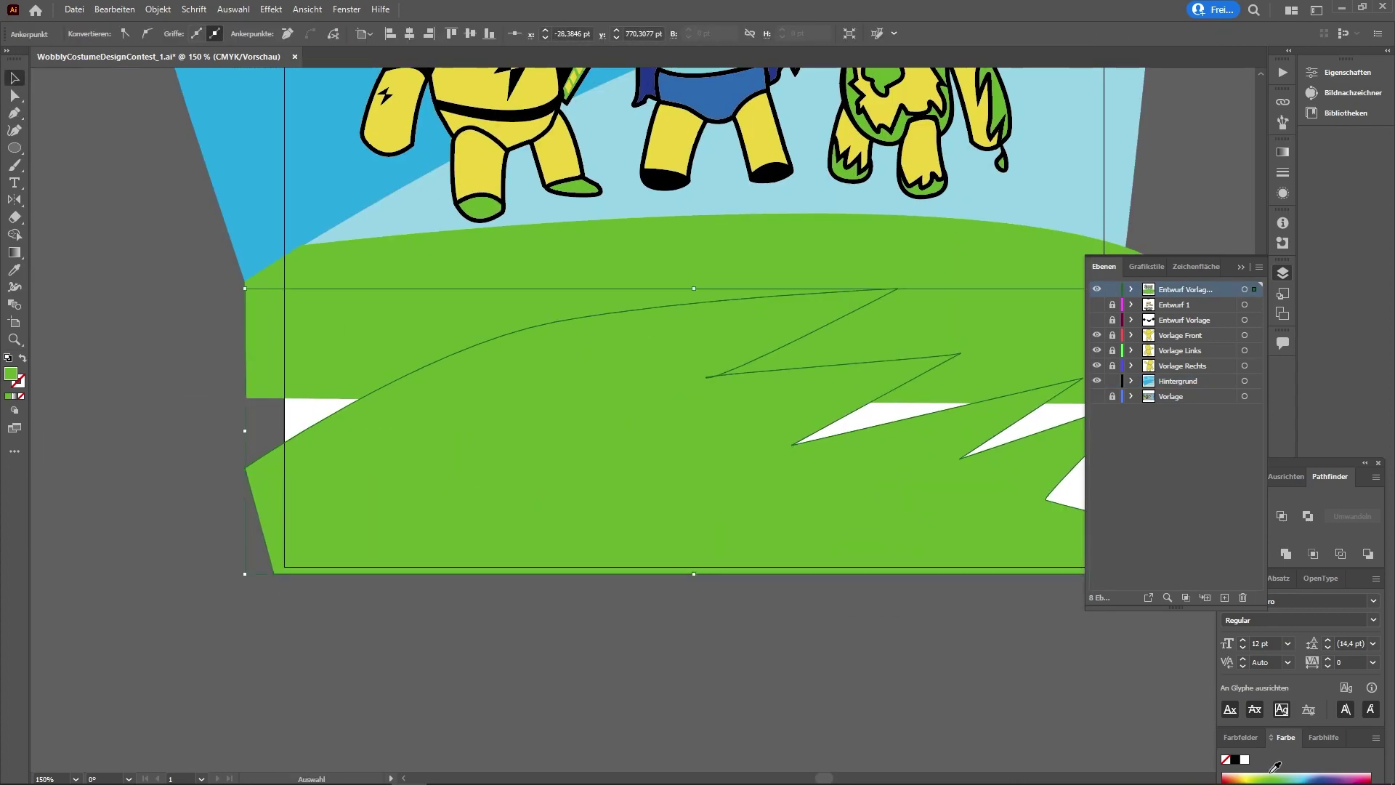
right_click(735, 446)
left_click(1027, 763)
Step: Draw a lime polygon across the lower artboard to cover the white gaps and send it behind the hill and grass
scroll(509, 363, "left", 3)
key("p")
left_click(93, 405)
left_click(88, 490)
left_click(975, 547)
left_click(985, 414)
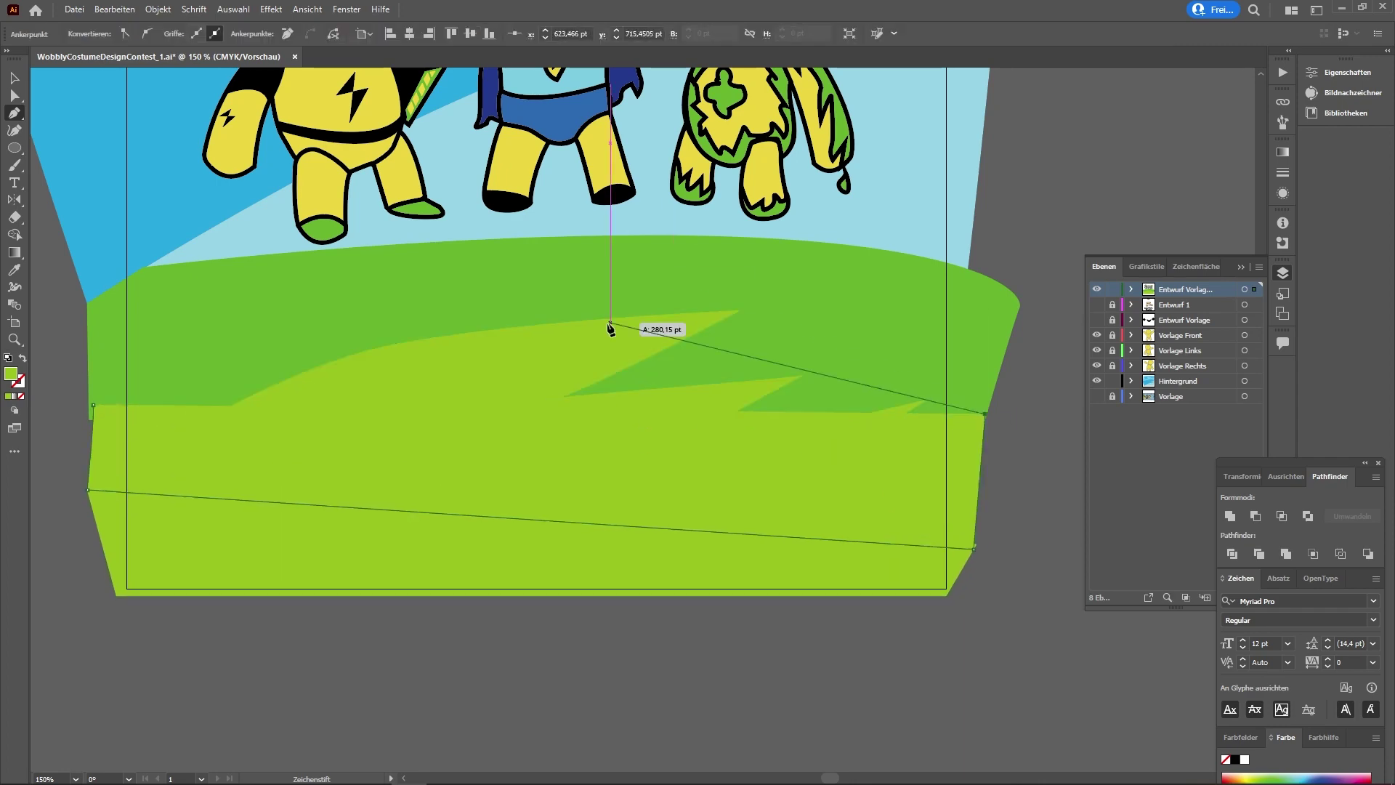
left_click(610, 322)
right_click(843, 428)
left_click(893, 710)
Step: Export the whole artwork for web in PNG-24 format as WobblyCostumeDesignContest_1.png
key("z")
left_click(530, 445, "alt")
left_click(738, 458, "alt")
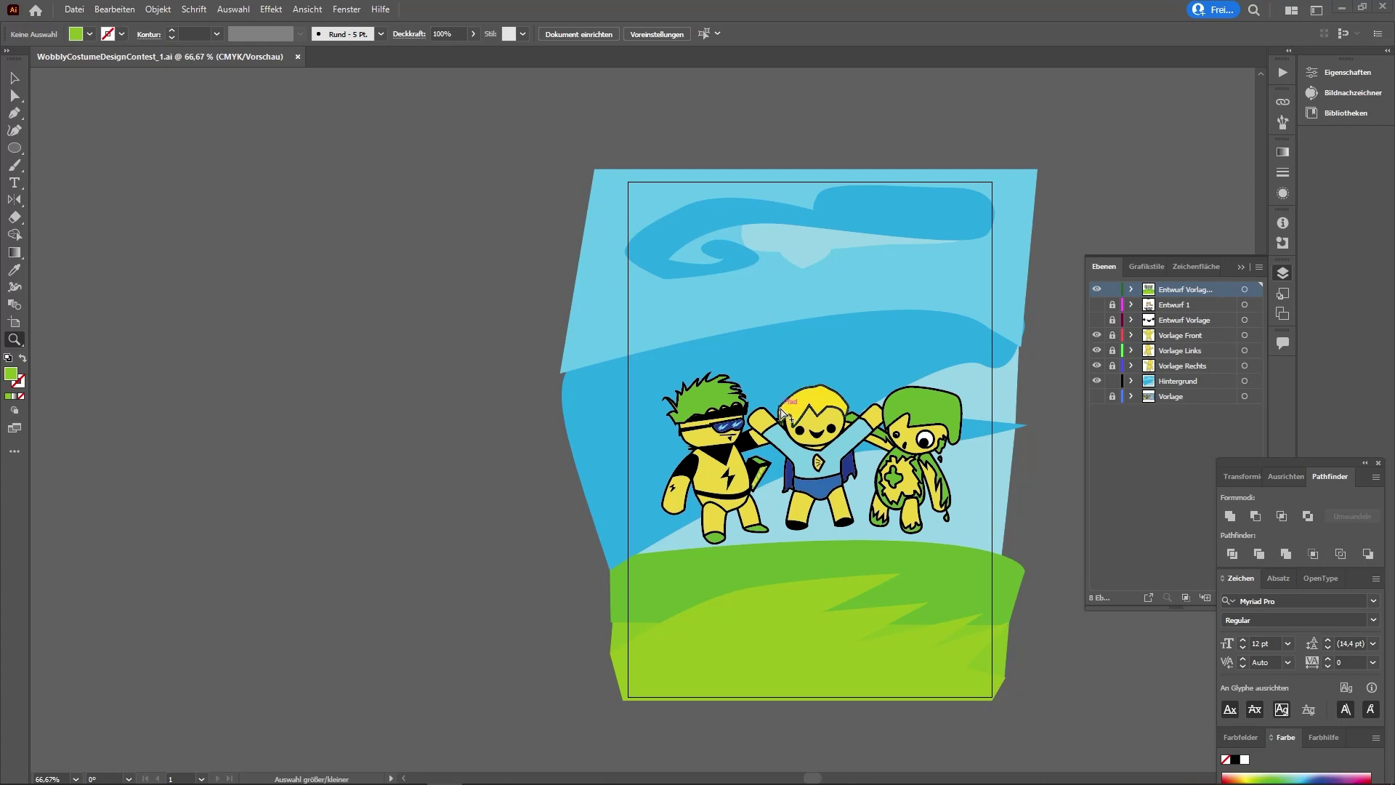
left_click(1084, 195)
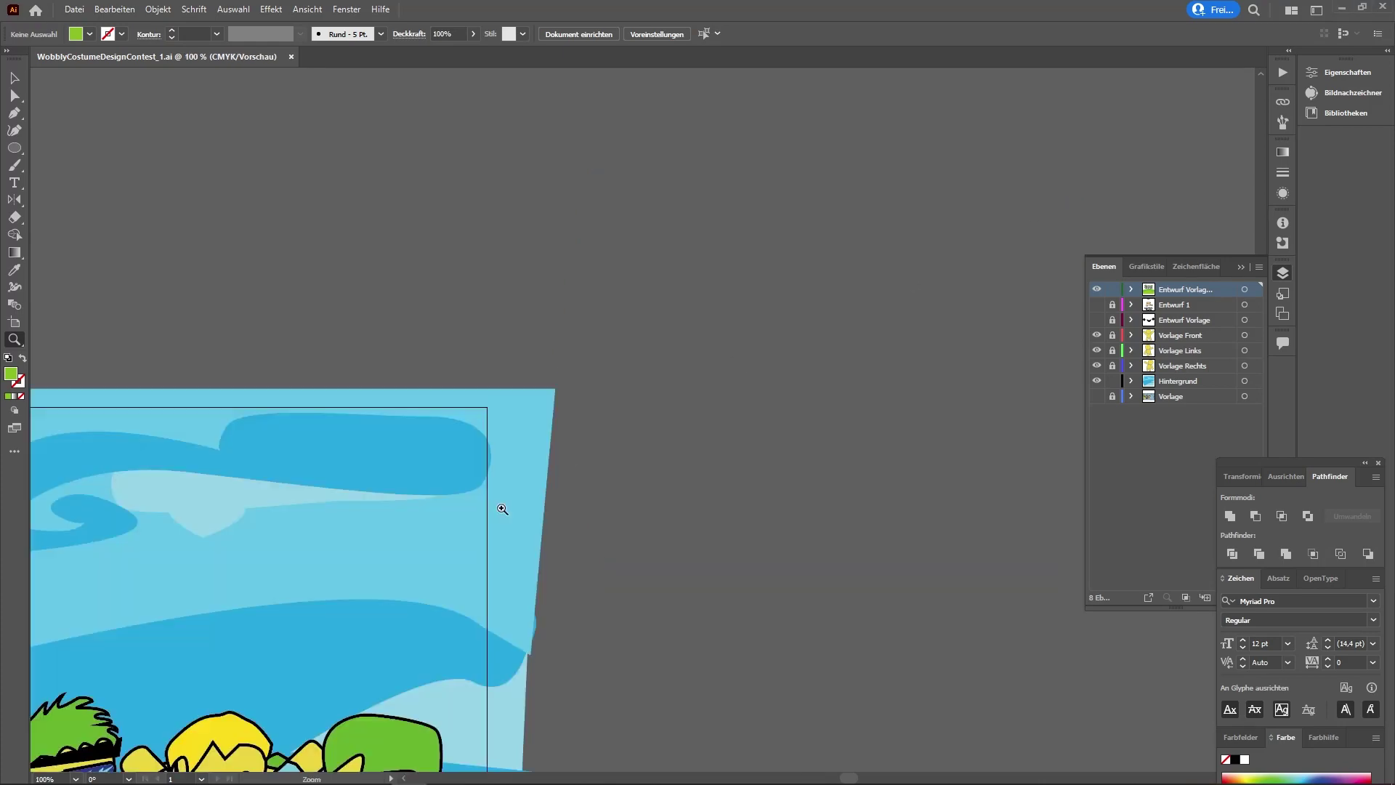
left_click_drag(502, 509, 922, 164)
key("ctrl+alt+shift+s")
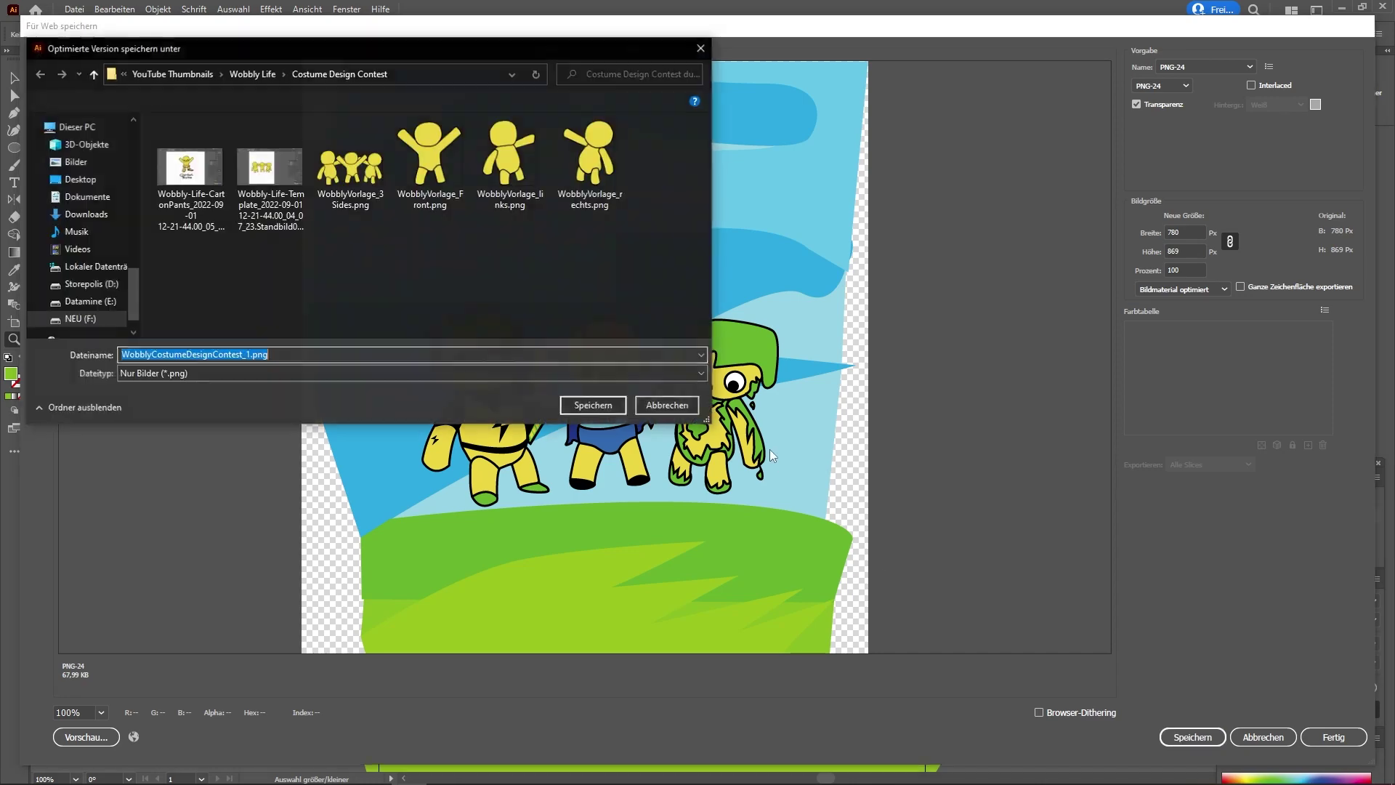
left_click(579, 404)
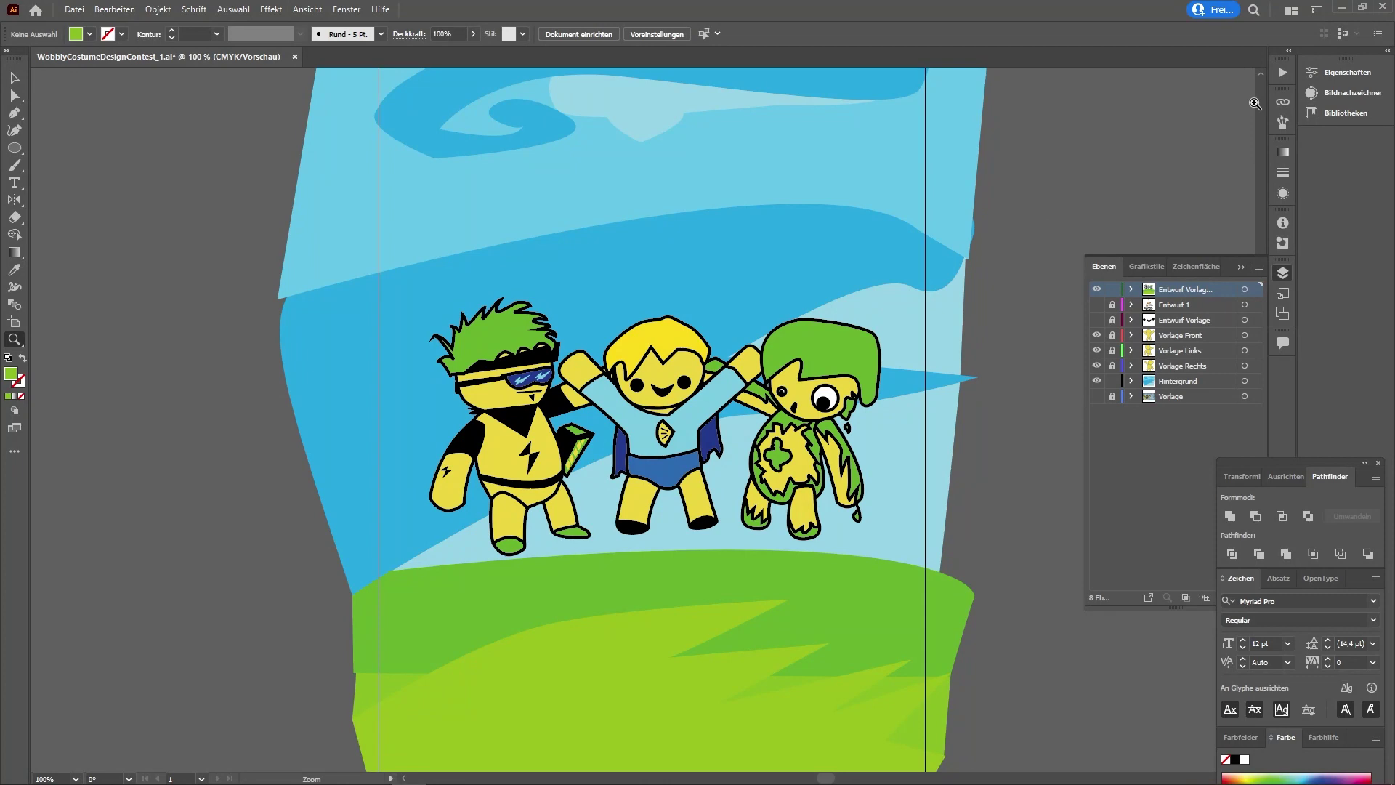
Step: Set up another PNG-24 web export with the Ganze Zeichenfläche exportieren option enabled
scroll(1263, 107, "up", 3)
scroll(1263, 107, "down", 3)
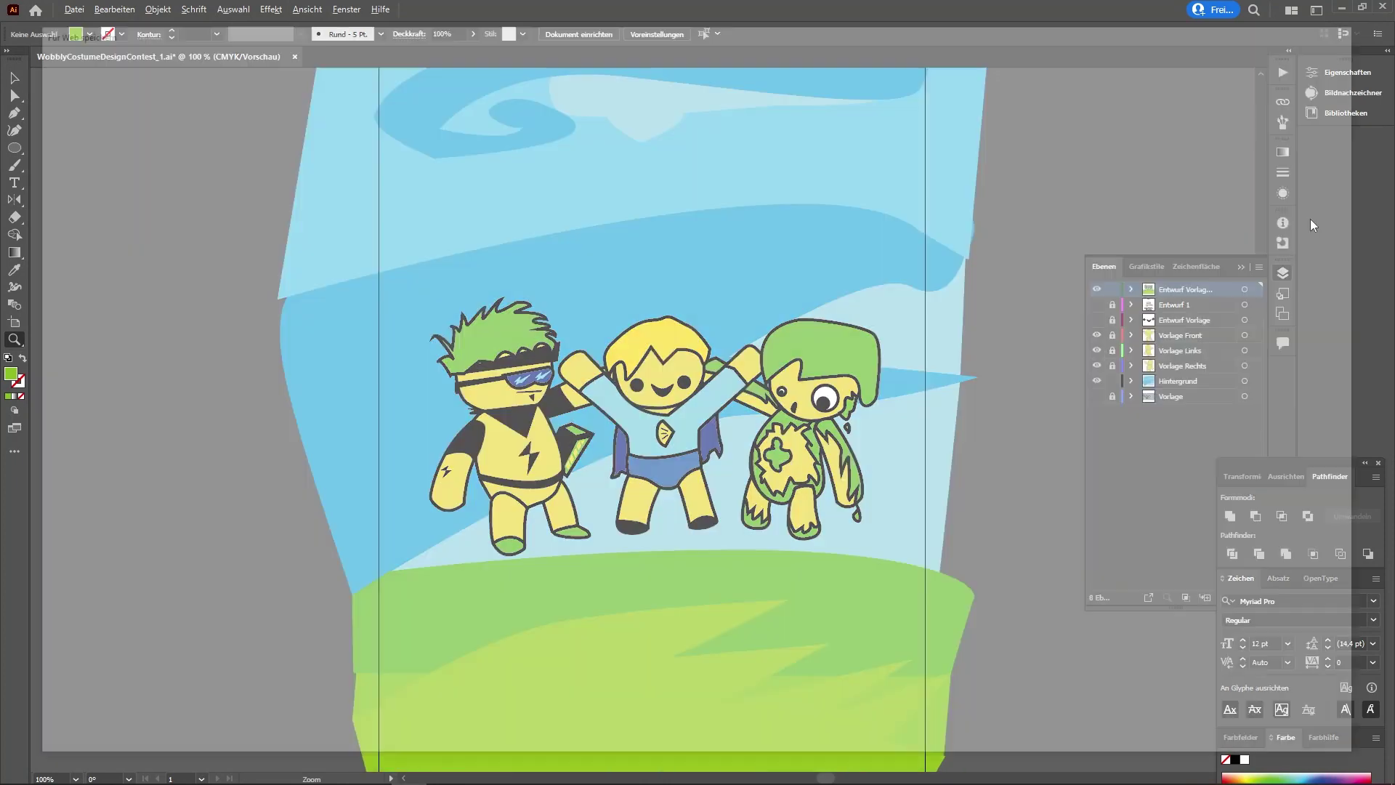
key("ctrl+alt+shift+s")
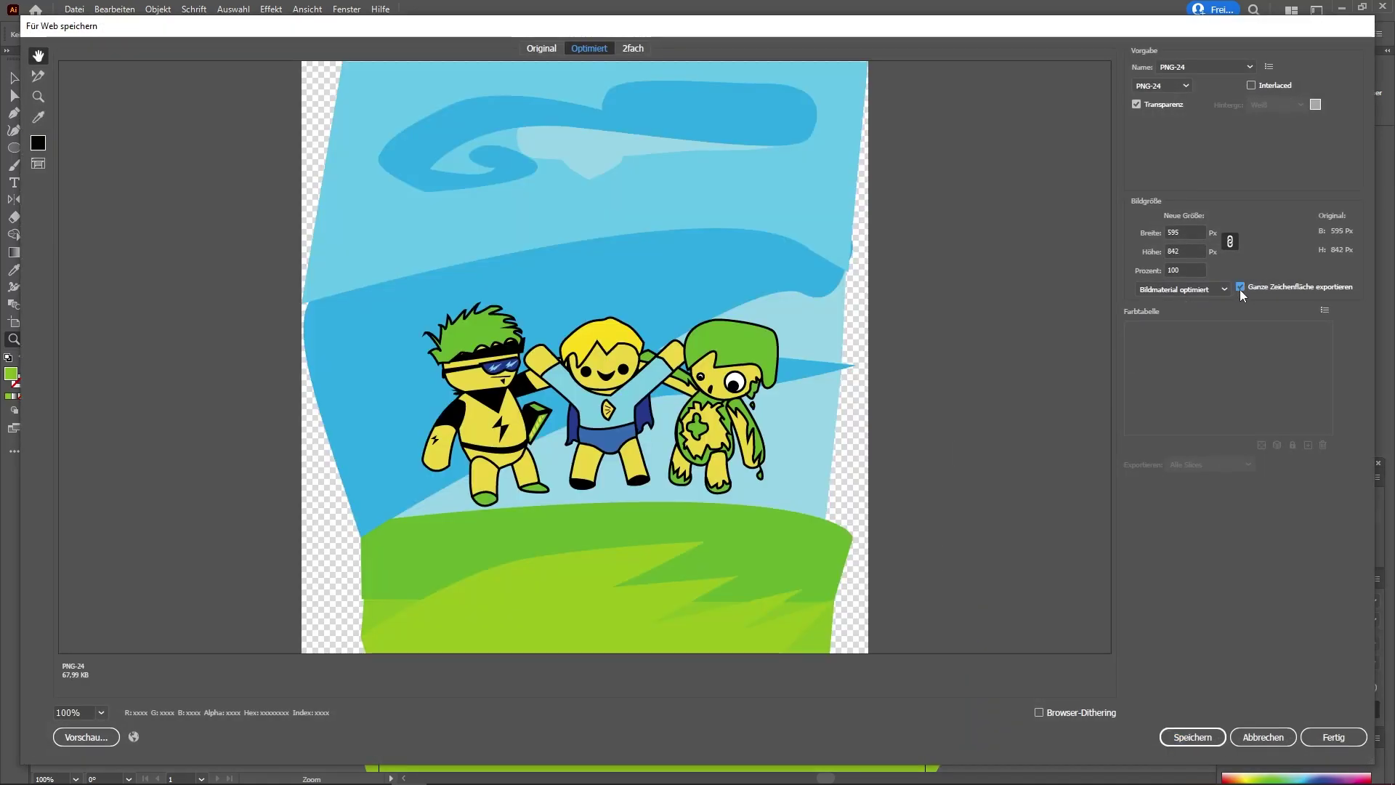
left_click(1239, 287)
left_click(1191, 737)
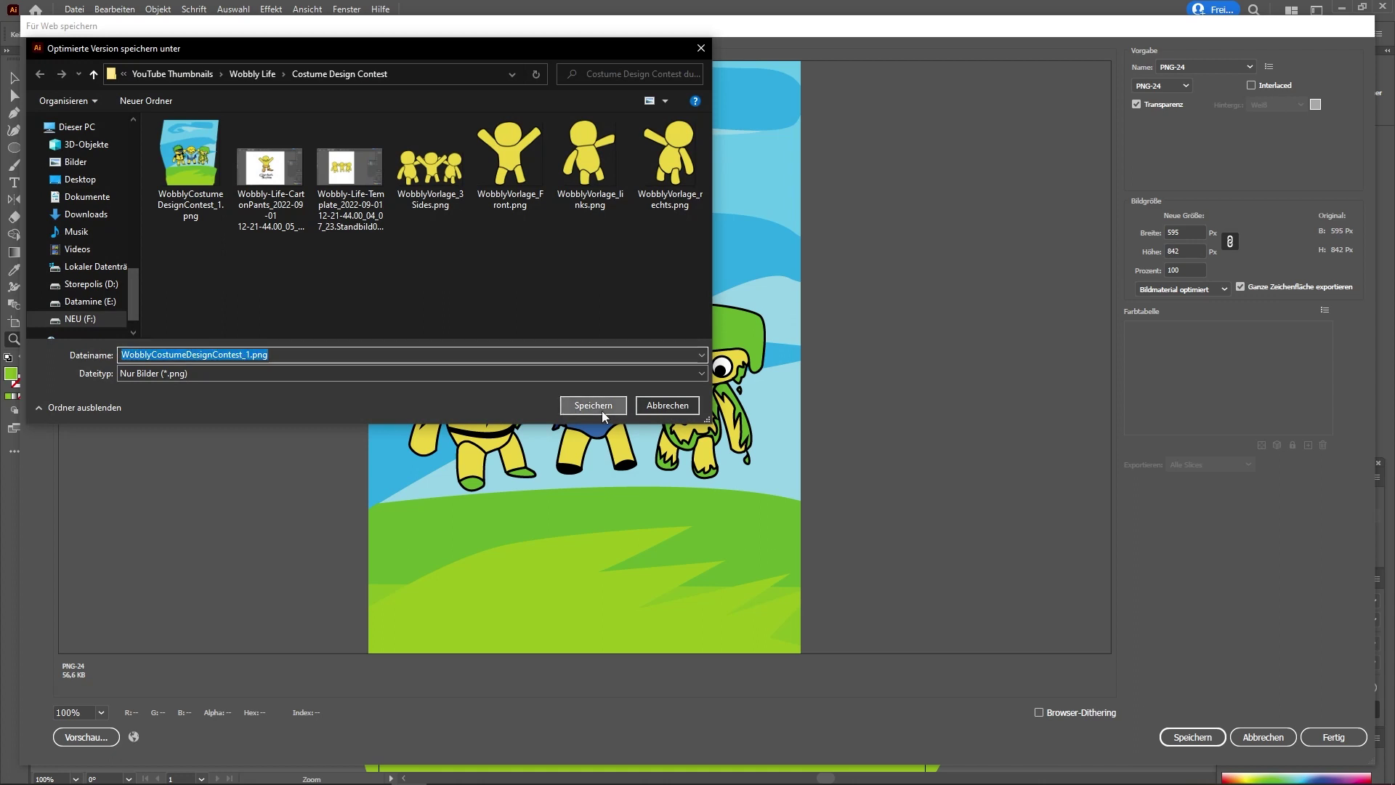
Step: Save the artboard-sized PNG under the previous export's file name with _c added before the extension
left_click(603, 405)
left_click(502, 260)
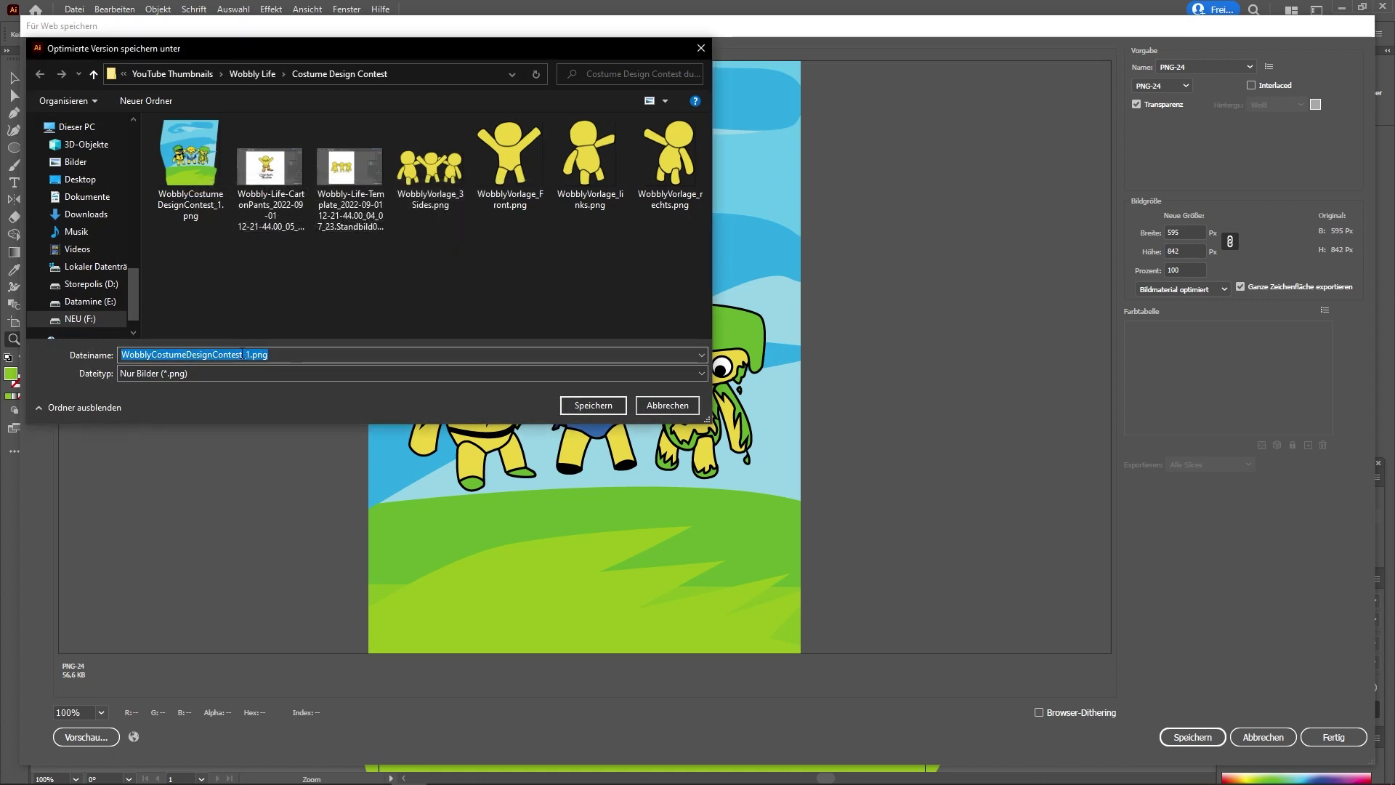
left_click(430, 276)
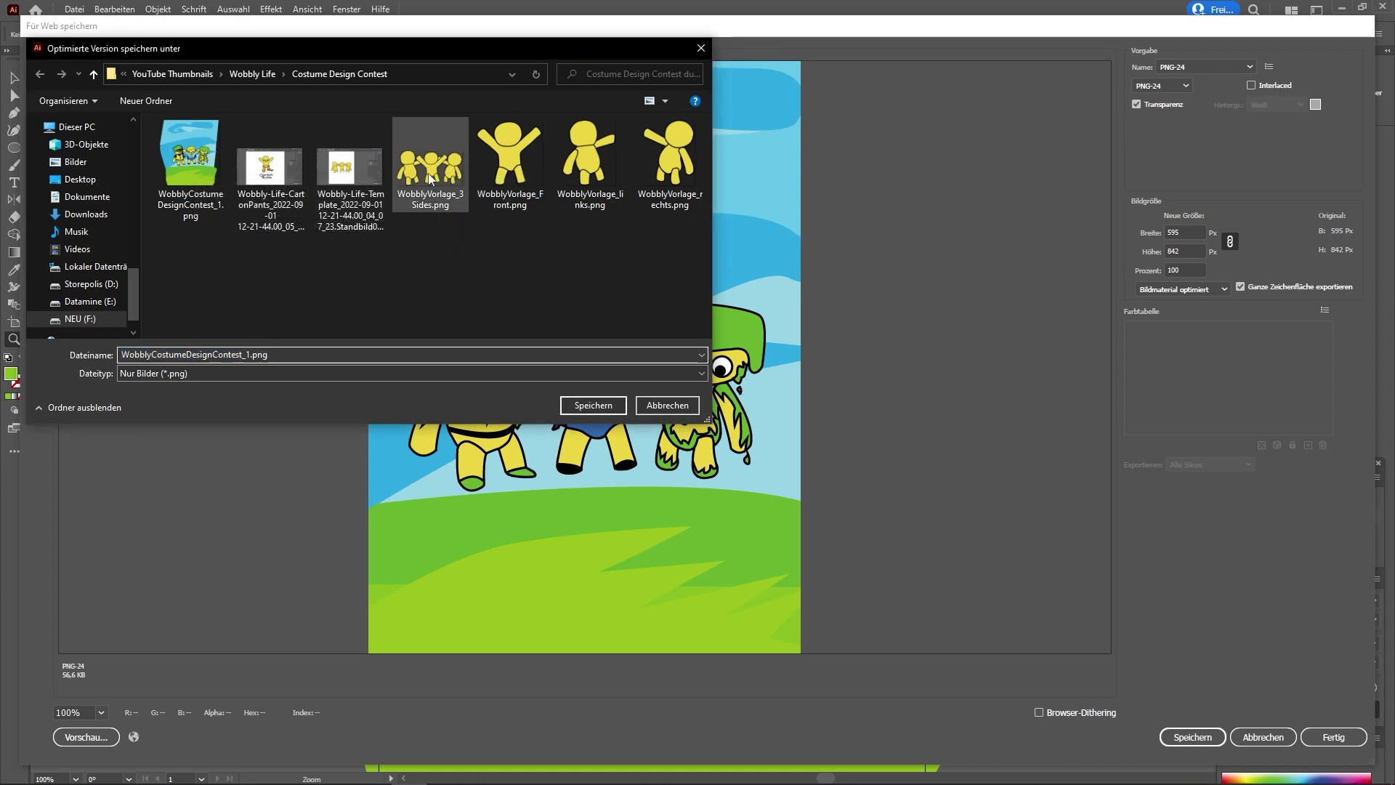
left_click(278, 356)
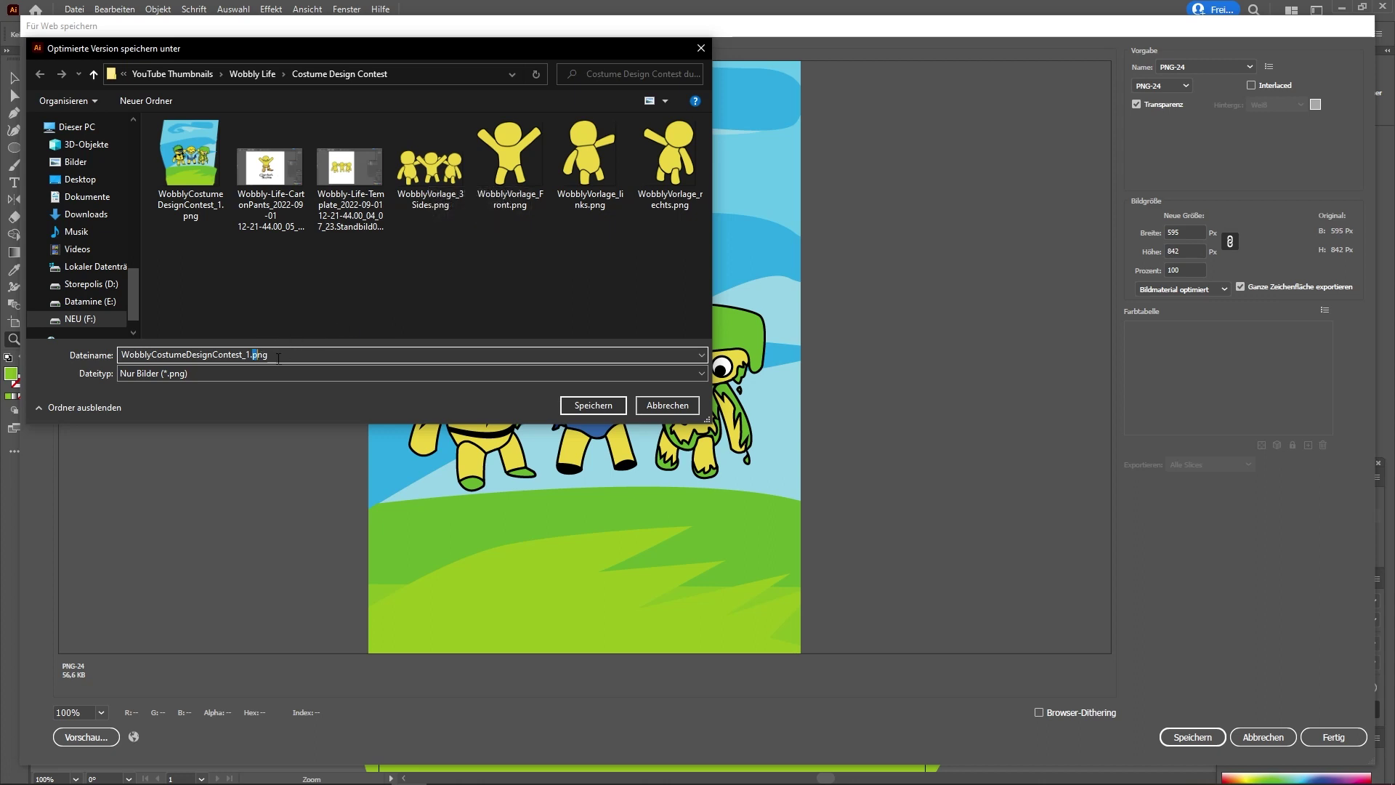
key("Left")
type("_c")
key("Return")
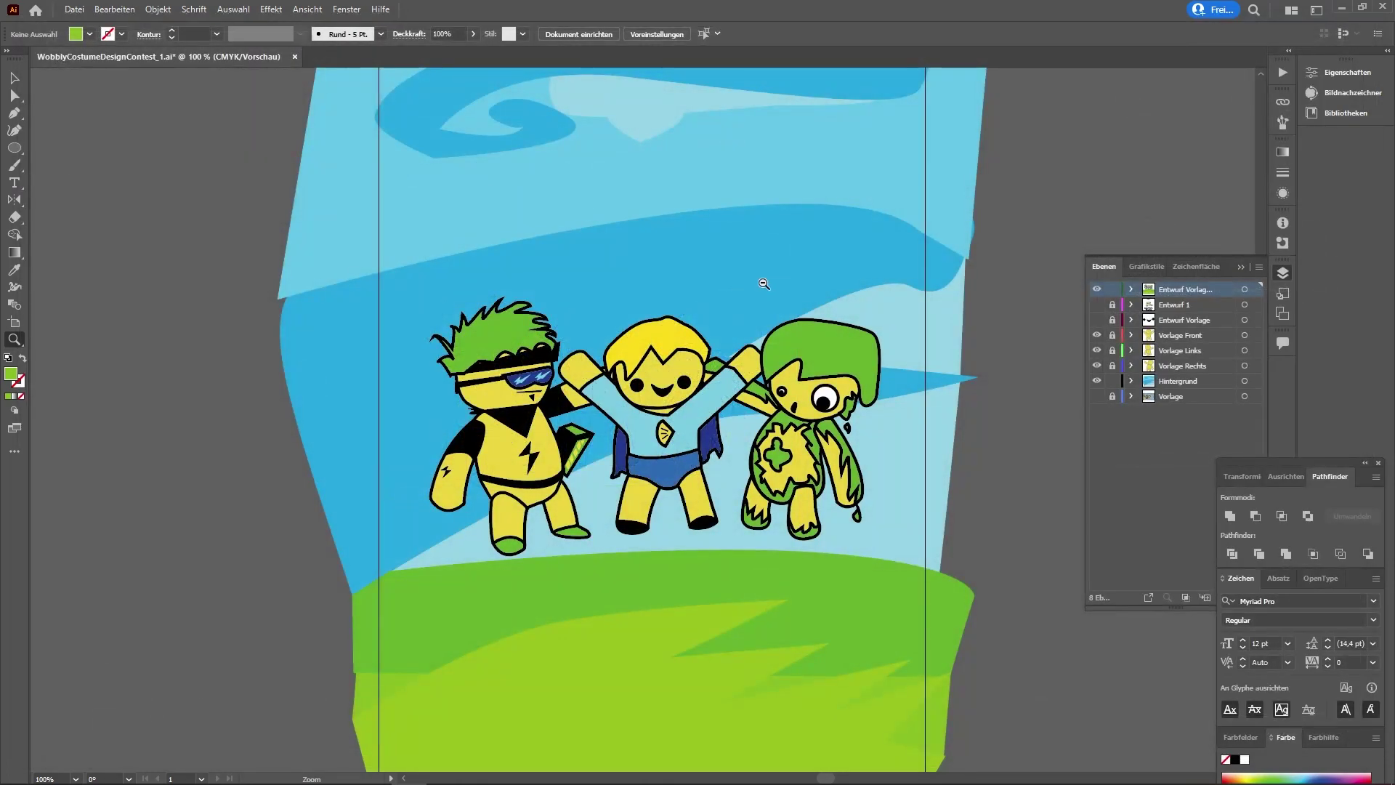
key("ctrl+minus")
key("ctrl+minus")
key("ctrl+minus")
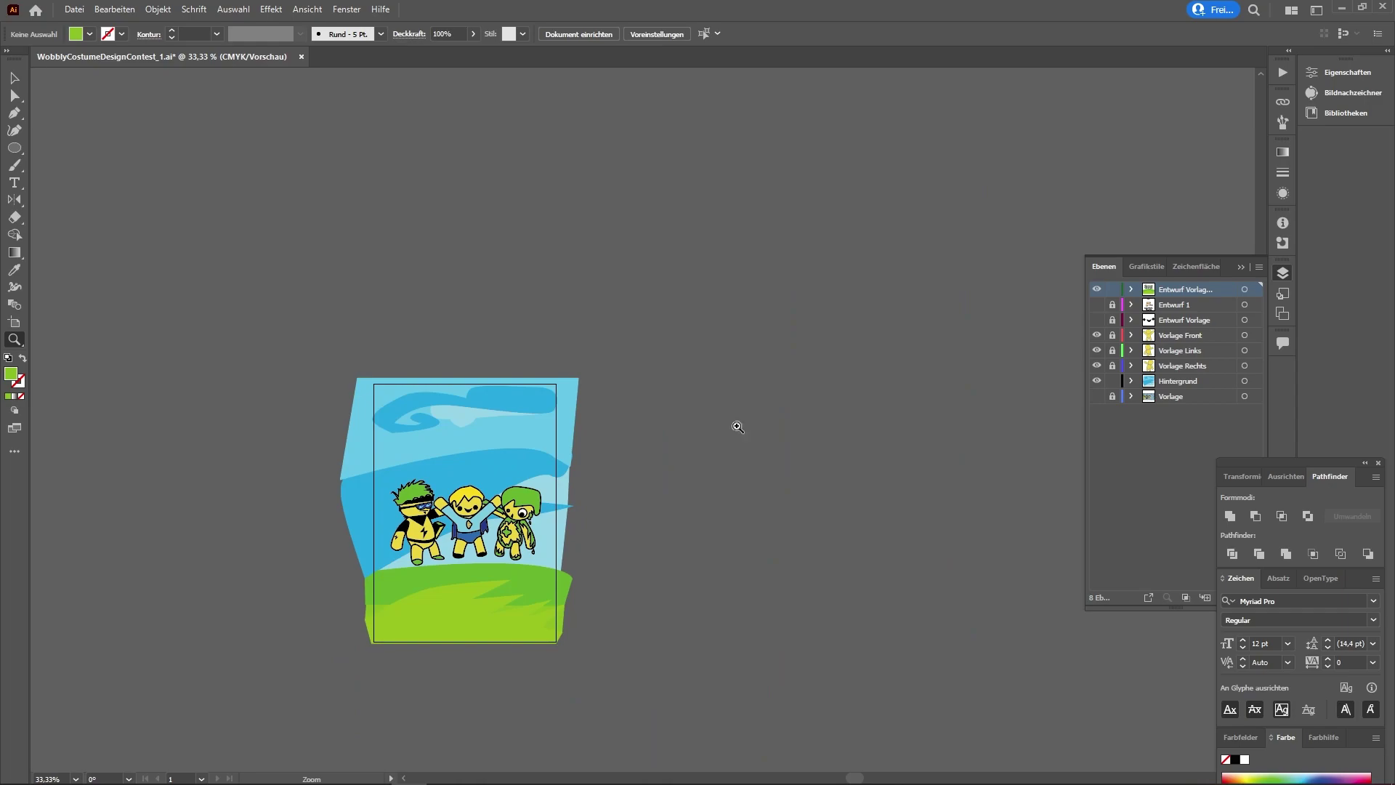